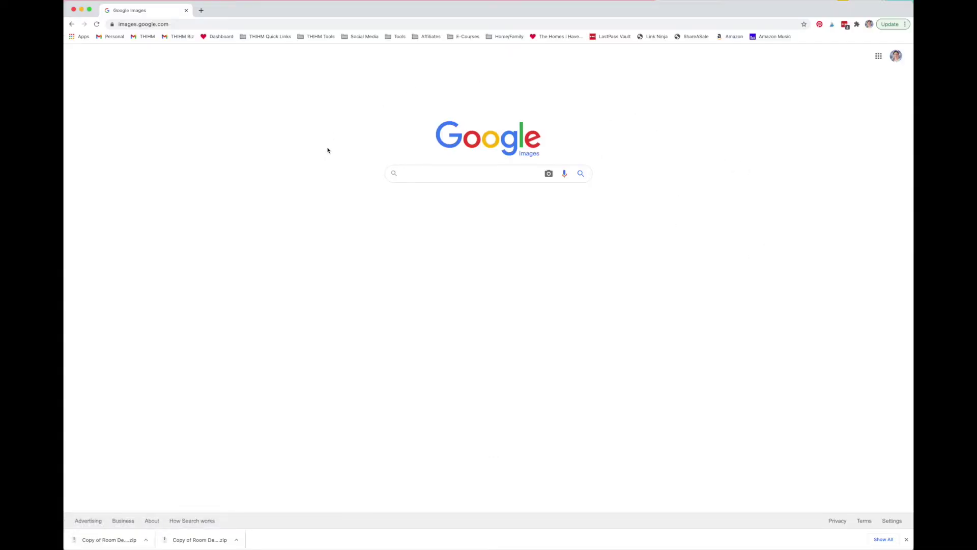
# - Search Google Images for 'bedroom with navy blue bed'
pyautogui.click(472, 173)
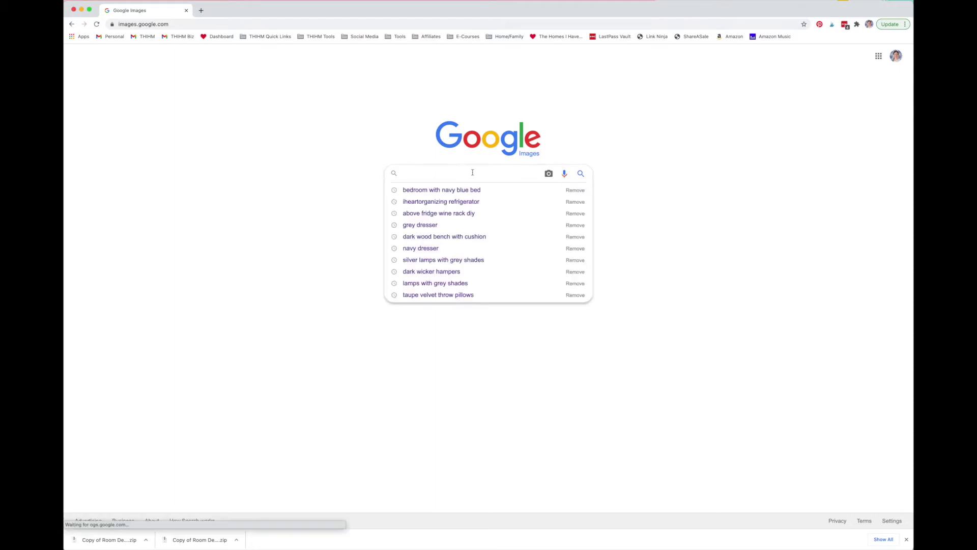
pyautogui.write('bedroom wi')
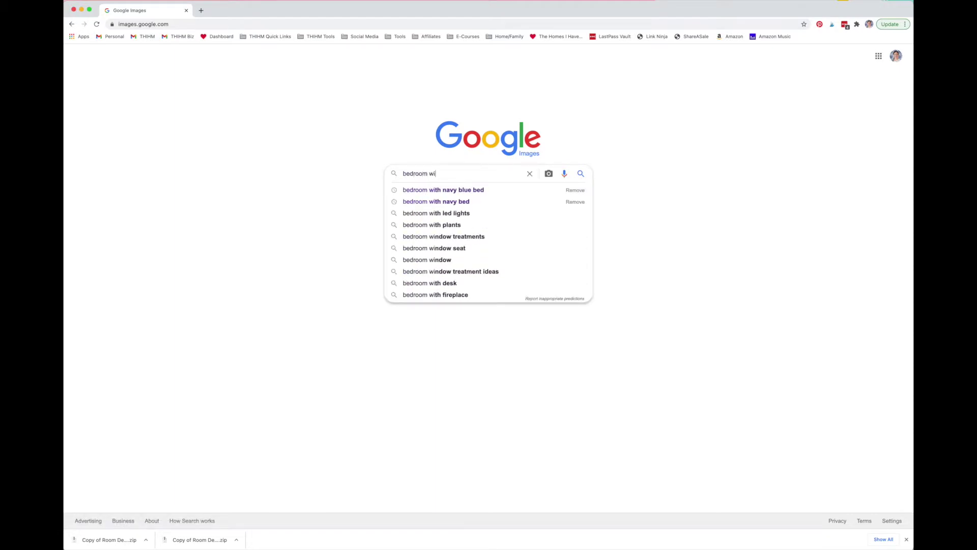
pyautogui.write('th navy blue bed')
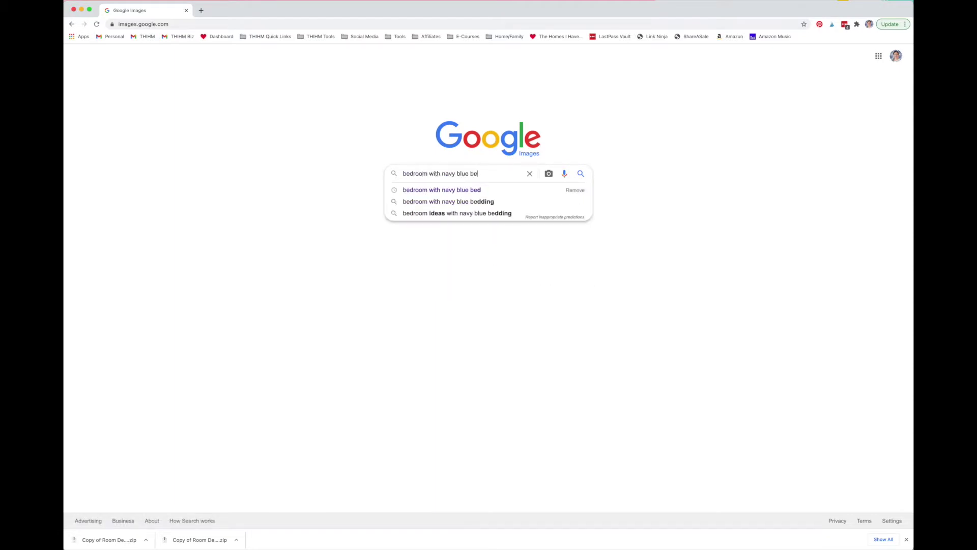
pyautogui.press('Return')
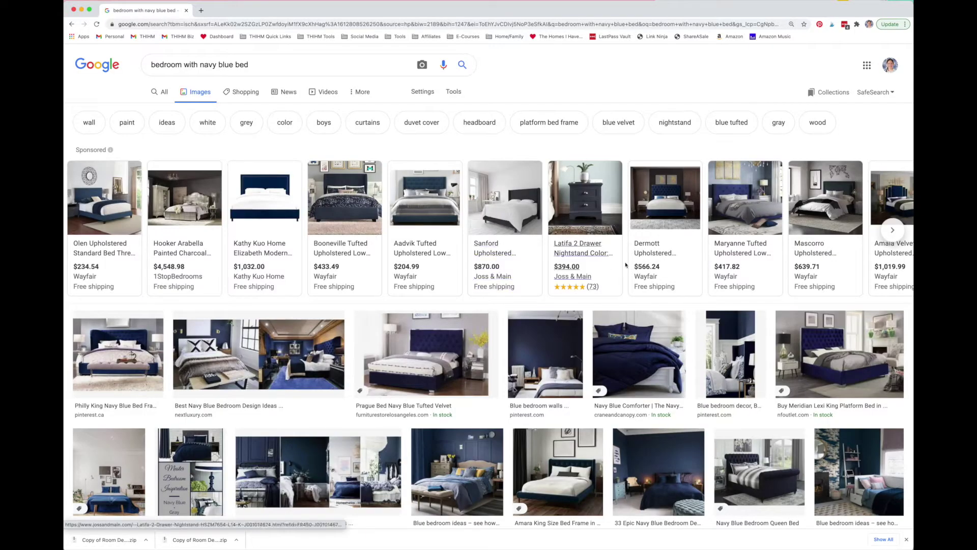
# - Scroll the navy bed results and preview a navy bed listing
pyautogui.scroll(-4, 410, 255)
pyautogui.scroll(-10, 409, 254)
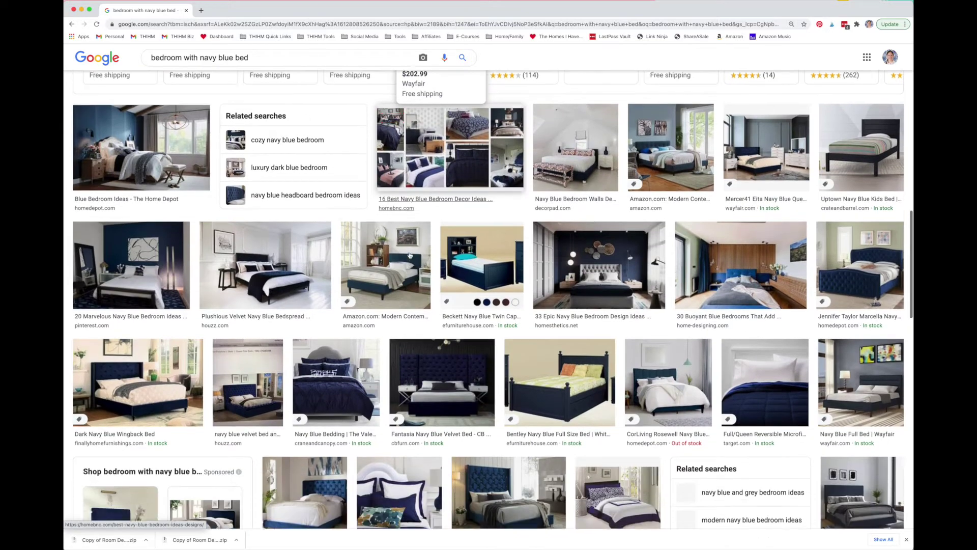
pyautogui.scroll(-2, 410, 255)
pyautogui.click(860, 168)
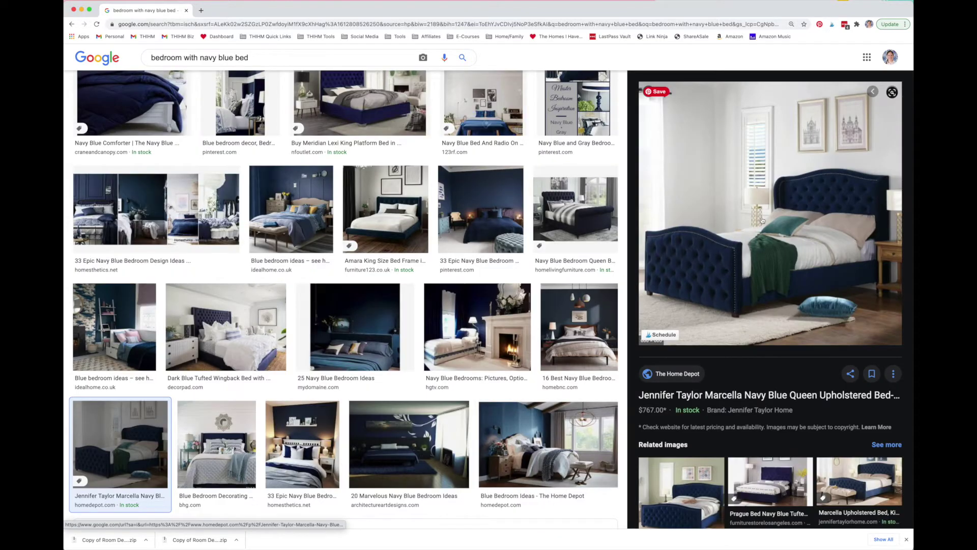
pyautogui.scroll(-1, 871, 148)
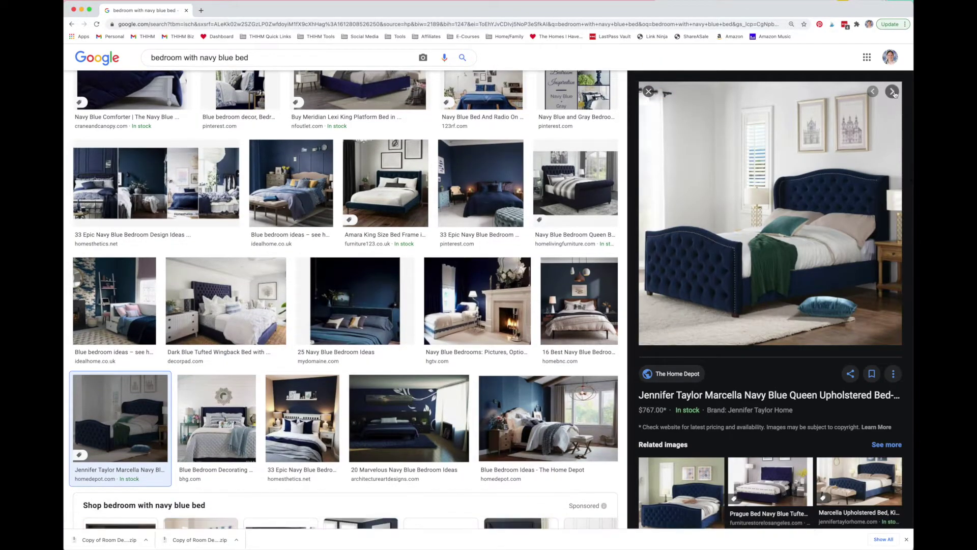
# - Step through the previews to the Better Homes & Gardens blue bedroom photo
pyautogui.click(892, 92)
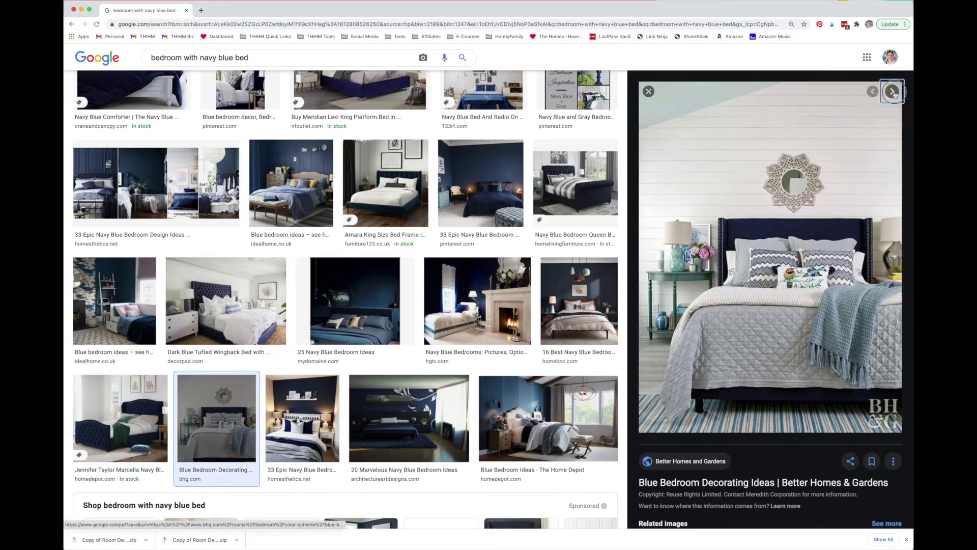
pyautogui.click(892, 93)
pyautogui.click(892, 92)
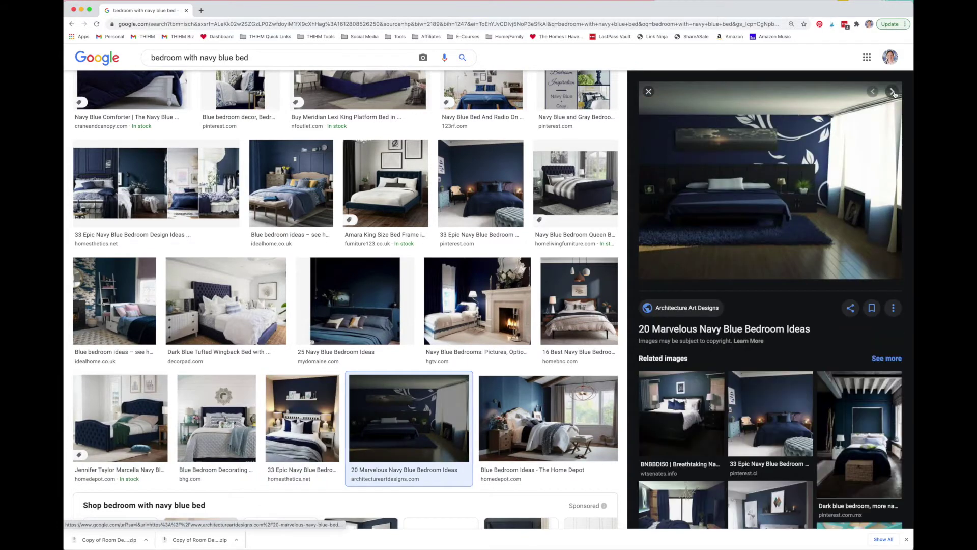
pyautogui.click(874, 92)
pyautogui.click(873, 92)
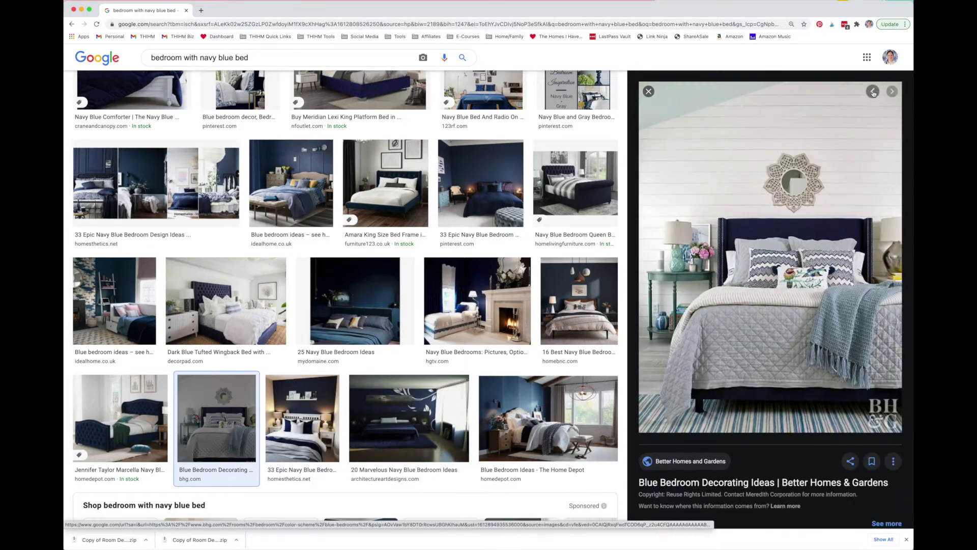
# - Save the Better Homes & Gardens bedroom photo as image.jpeg in the Furniture folder
pyautogui.rightClick(749, 231)
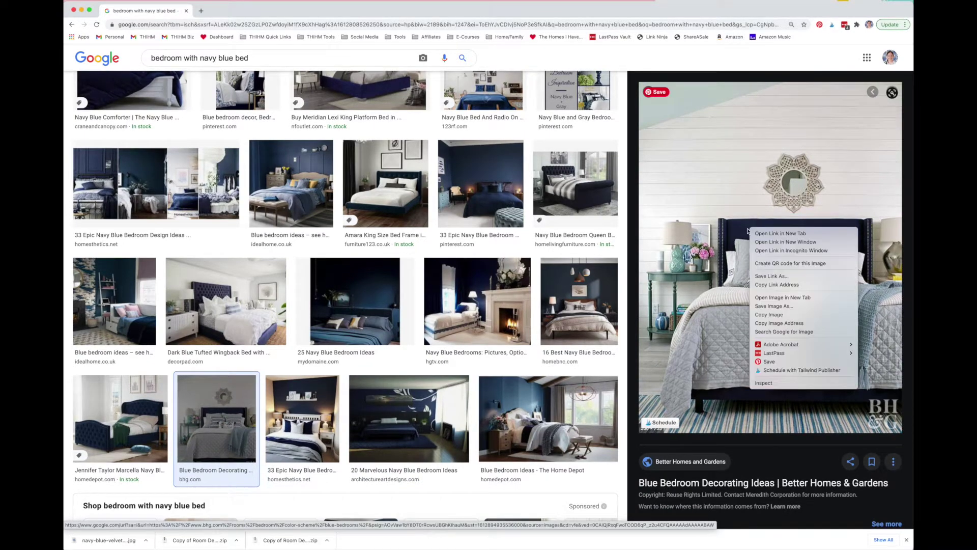
pyautogui.click(780, 306)
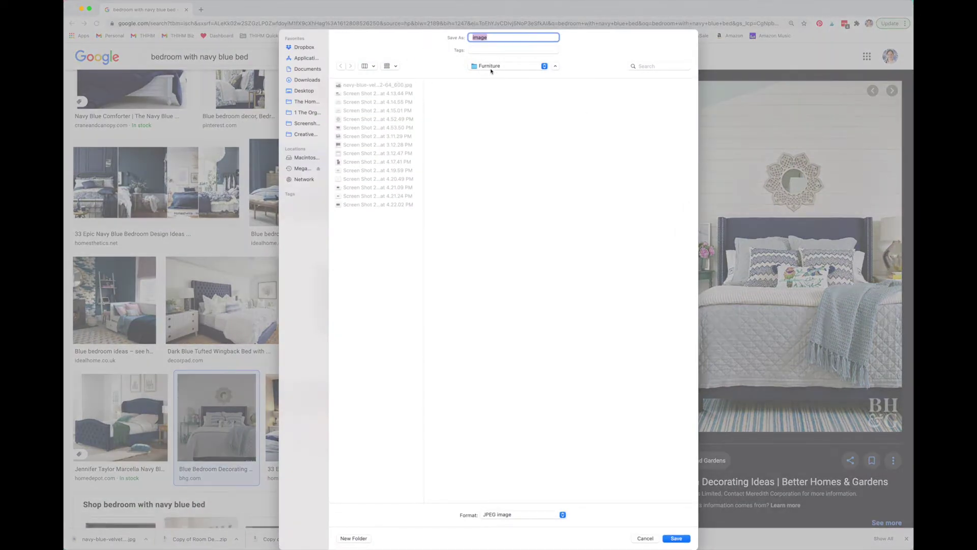
pyautogui.click(507, 68)
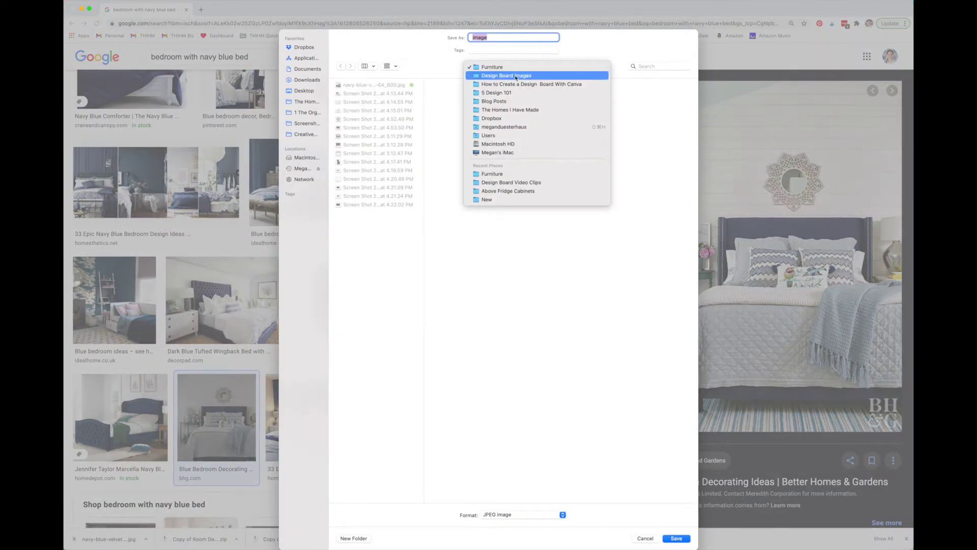
pyautogui.press('Escape')
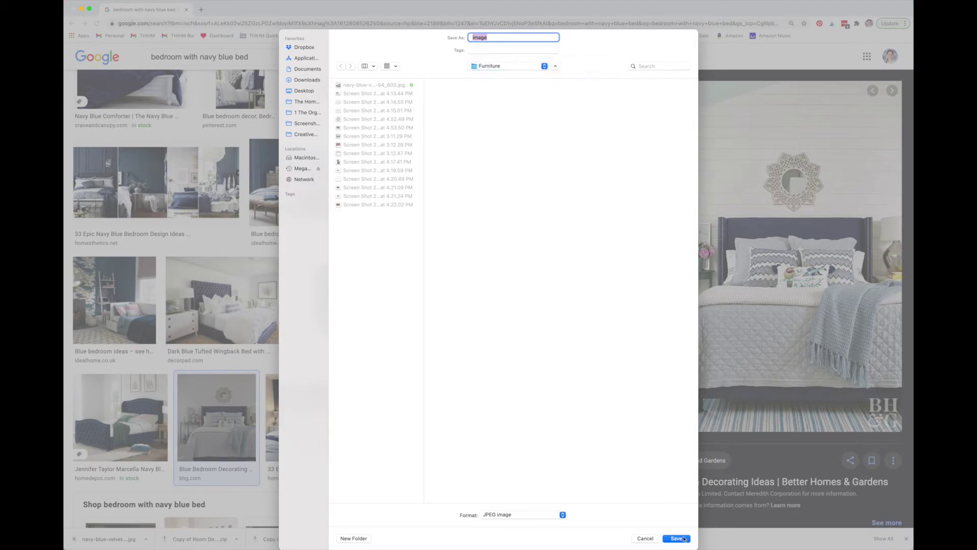
pyautogui.click(677, 538)
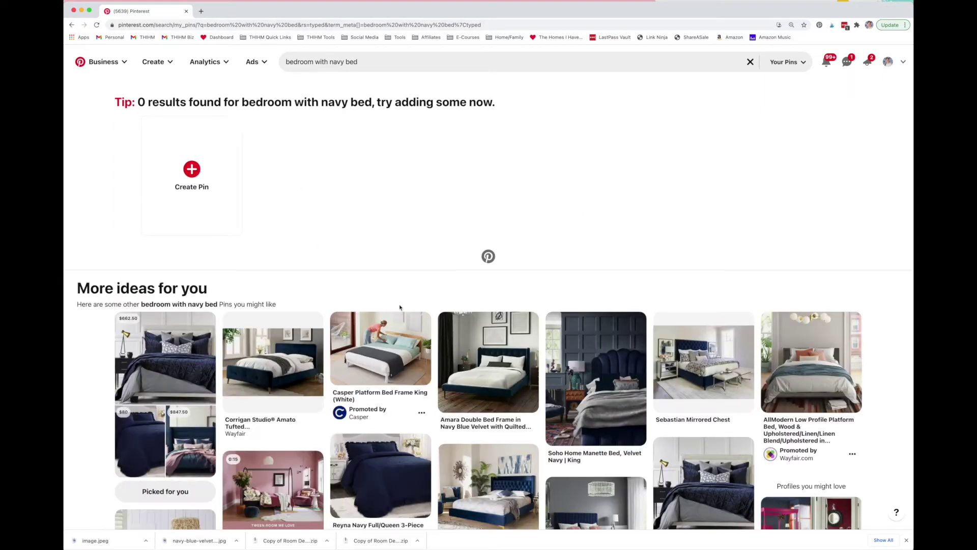
# - Browse the 'bedroom with navy bed' idea pins on Pinterest
pyautogui.scroll(-6, 399, 307)
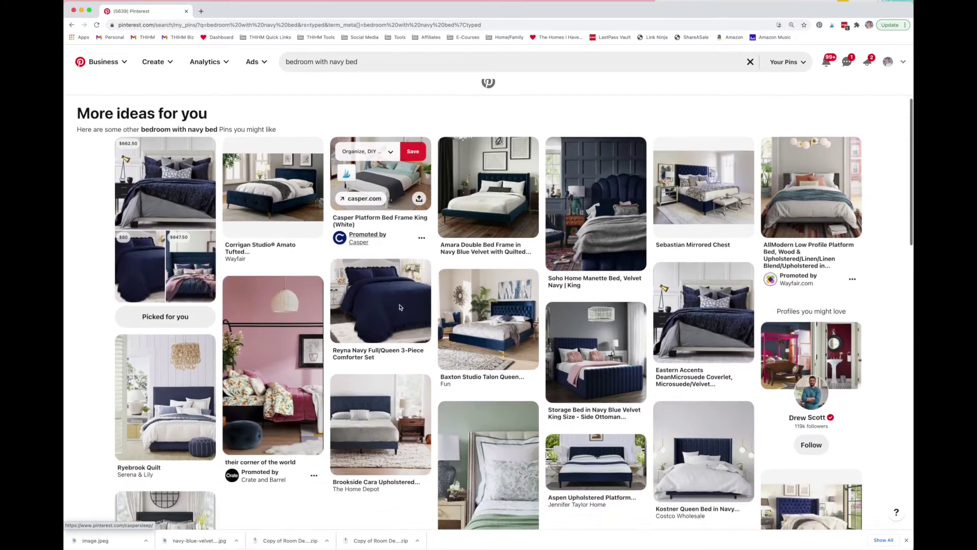
pyautogui.scroll(-5, 399, 304)
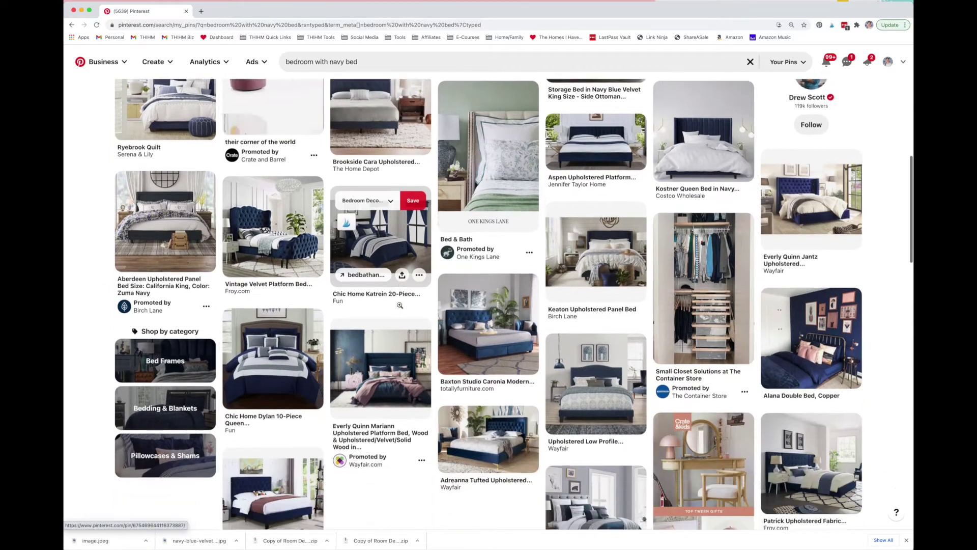
pyautogui.scroll(-4, 399, 307)
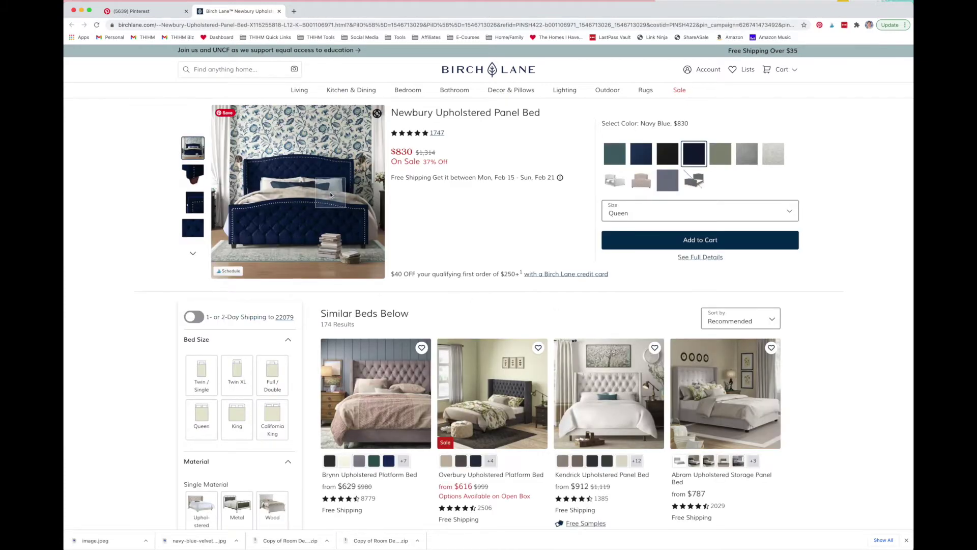
# - Screenshot the Birch Lane Newbury Upholstered Panel Bed product photo
pyautogui.moveTo(330, 194)
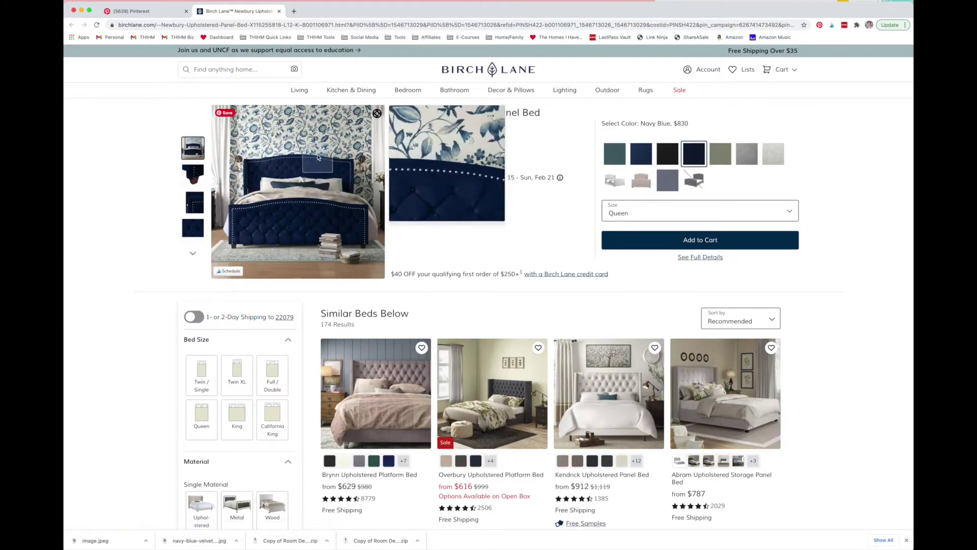
pyautogui.rightClick(285, 152)
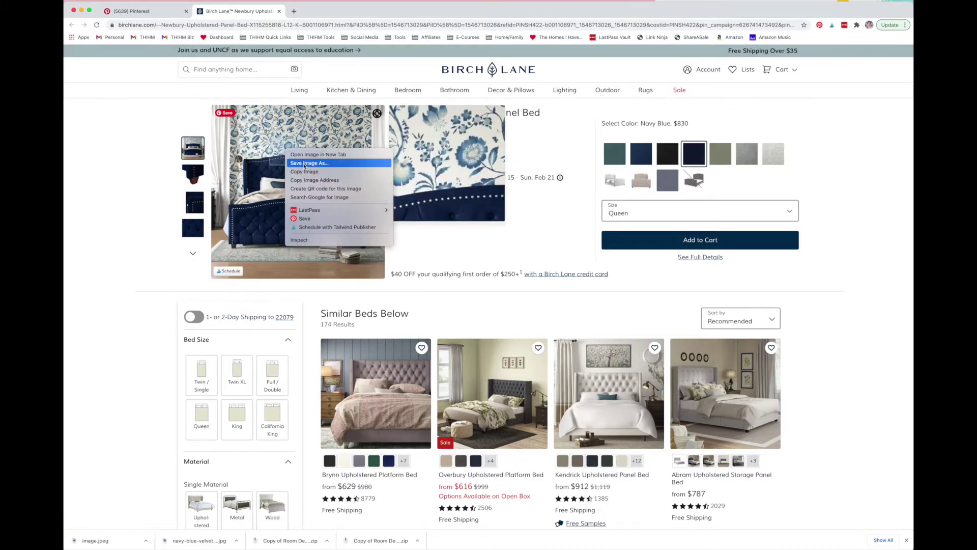
pyautogui.click(448, 247)
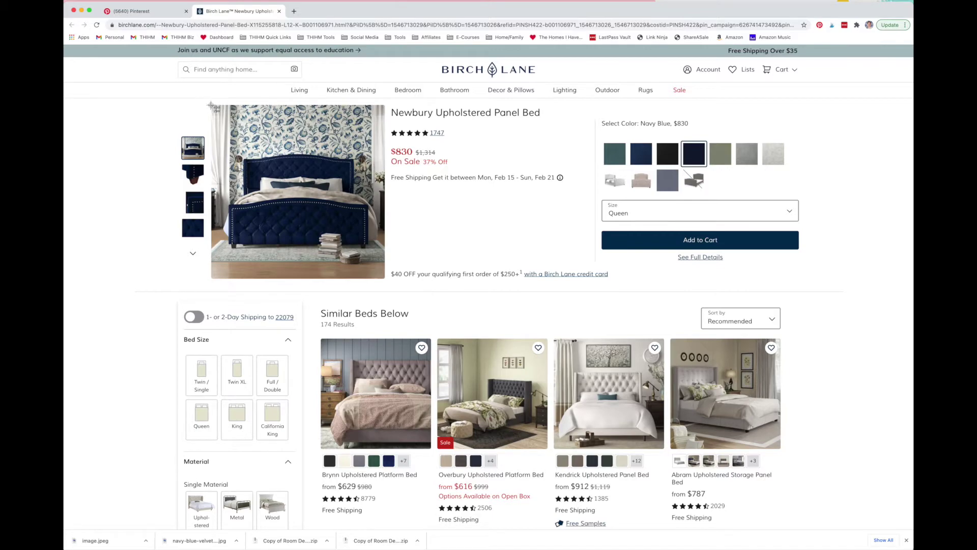
pyautogui.moveTo(211, 105); pyautogui.dragTo(385, 280)
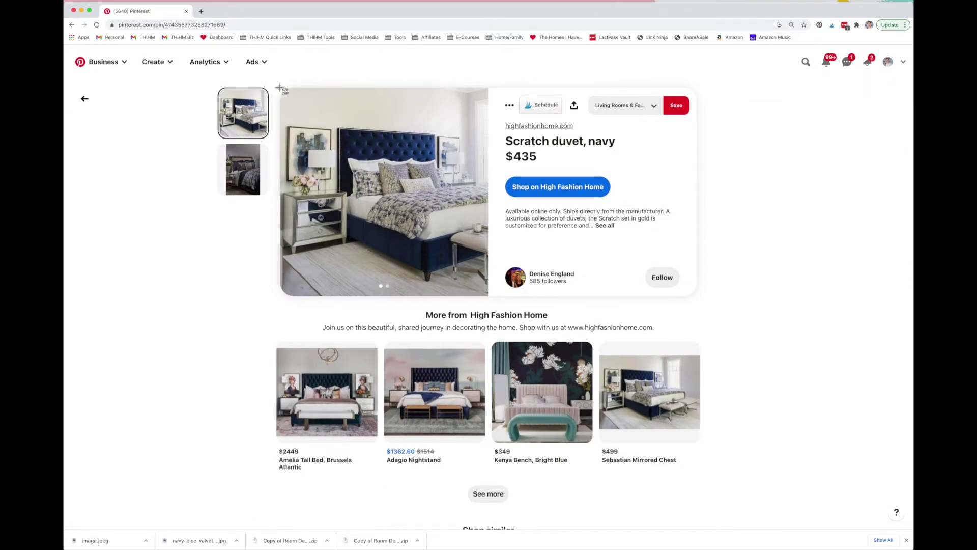
# - Screenshot the 'Scratch duvet, navy' pin image
pyautogui.moveTo(280, 87); pyautogui.dragTo(487, 295)
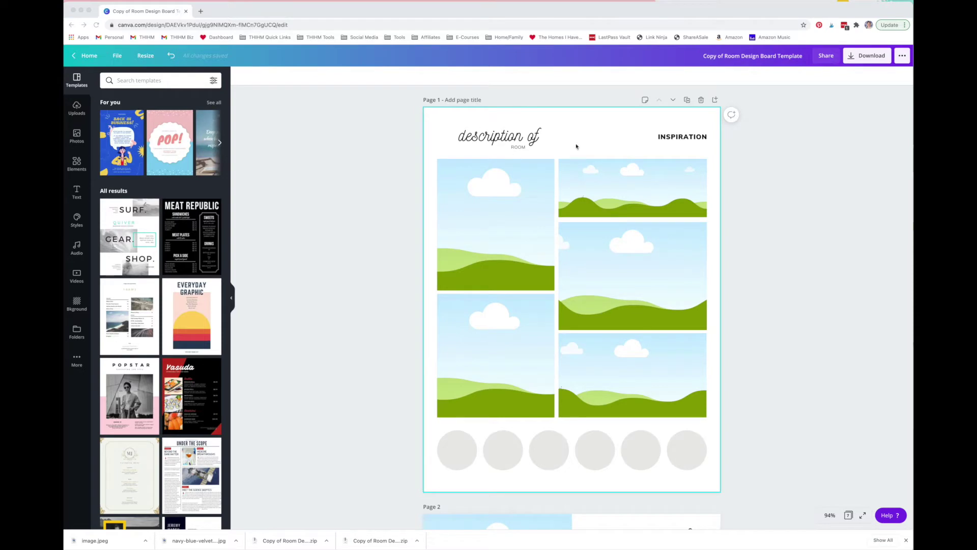
# - Scroll through all seven template pages, then switch to the page thumbnail grid
pyautogui.scroll(-10, 620, 224)
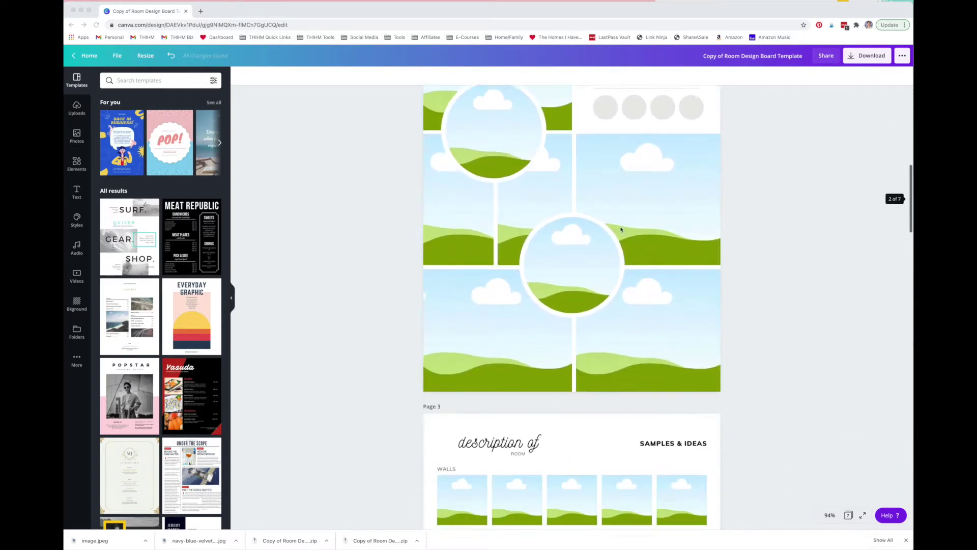
pyautogui.scroll(-15, 621, 230)
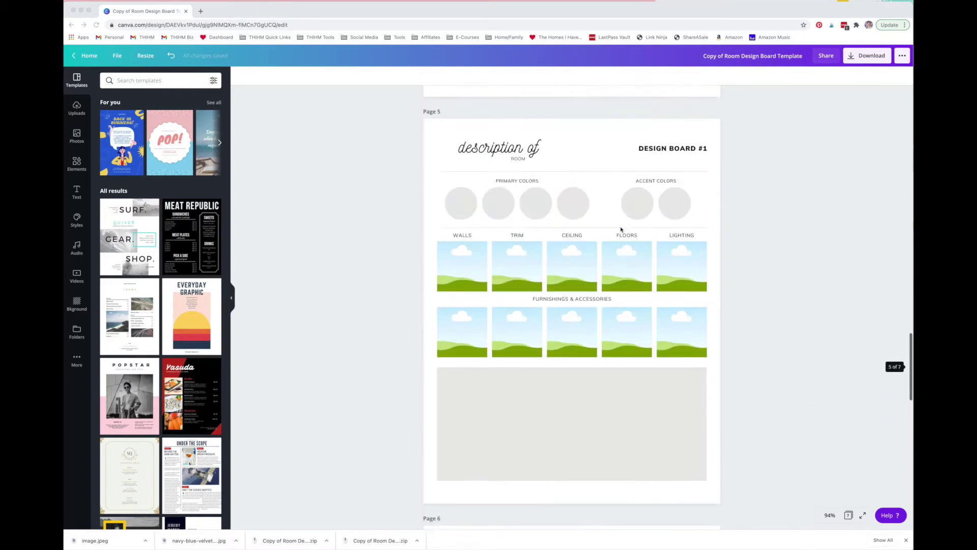
pyautogui.scroll(-15, 621, 230)
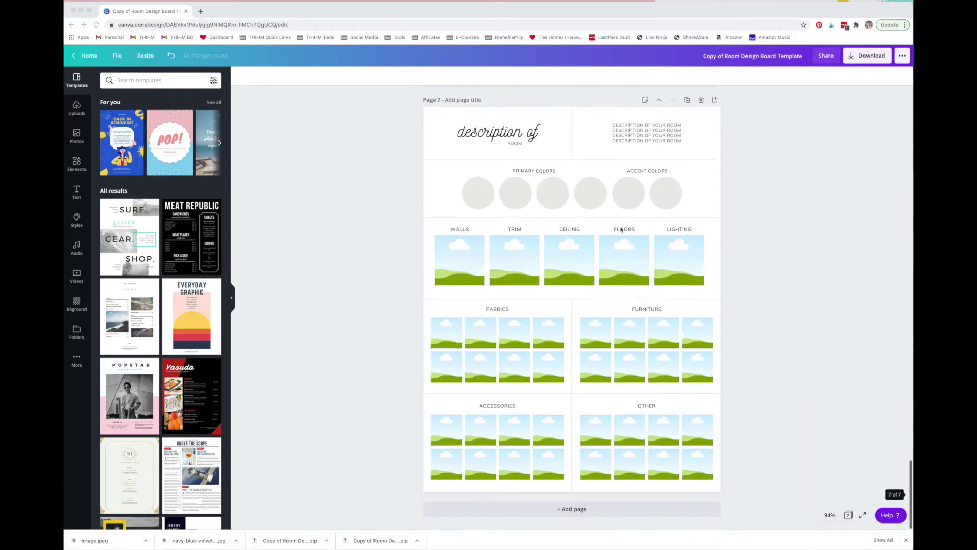
pyautogui.scroll(20, 621, 230)
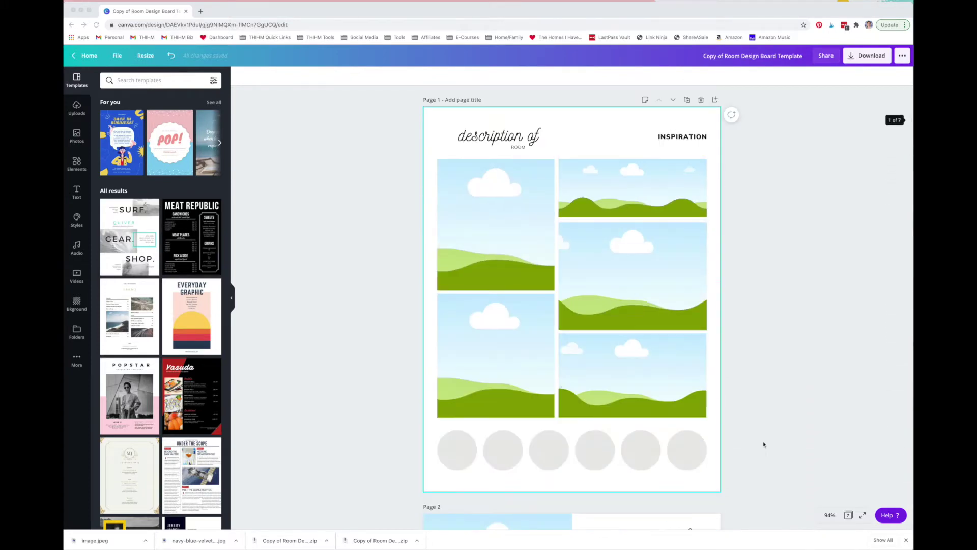
pyautogui.click(848, 516)
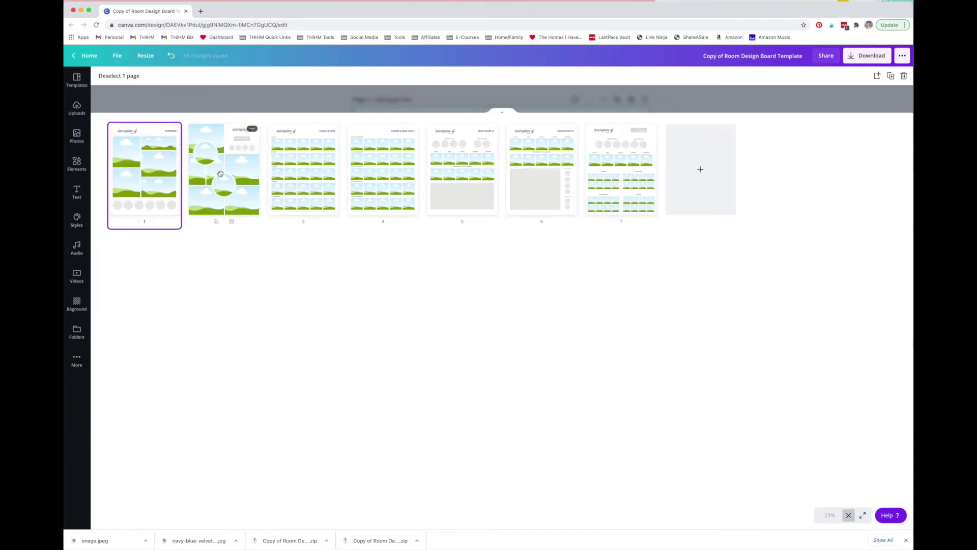
# - Select and clear various page thumbnails (pages 2–7) in the grid view
pyautogui.keyDown('shift'); pyautogui.click(220, 175); pyautogui.keyUp('shift')
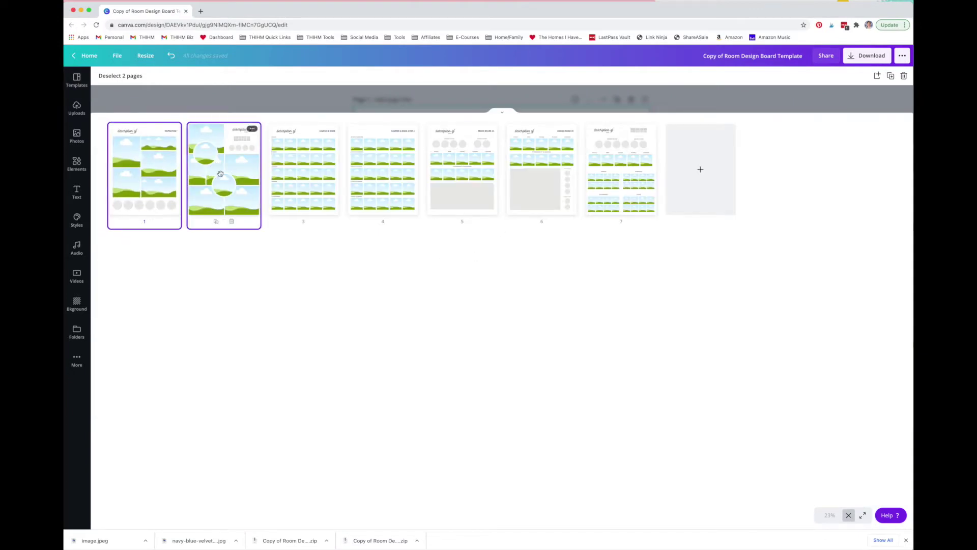
pyautogui.click(282, 242)
pyautogui.click(304, 178)
pyautogui.keyDown('shift'); pyautogui.click(377, 175); pyautogui.keyUp('shift')
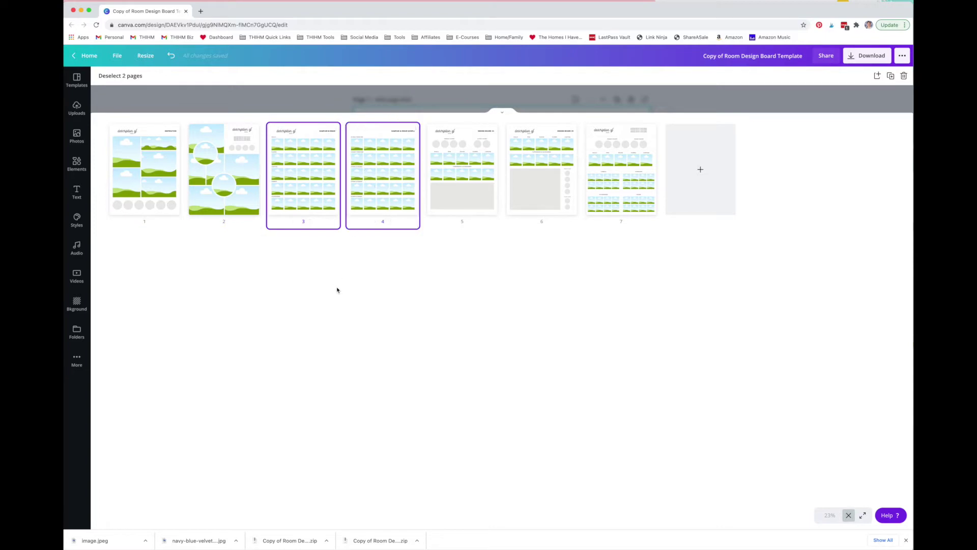
pyautogui.click(335, 280)
pyautogui.click(449, 191)
pyautogui.keyDown('shift'); pyautogui.click(543, 190); pyautogui.keyUp('shift')
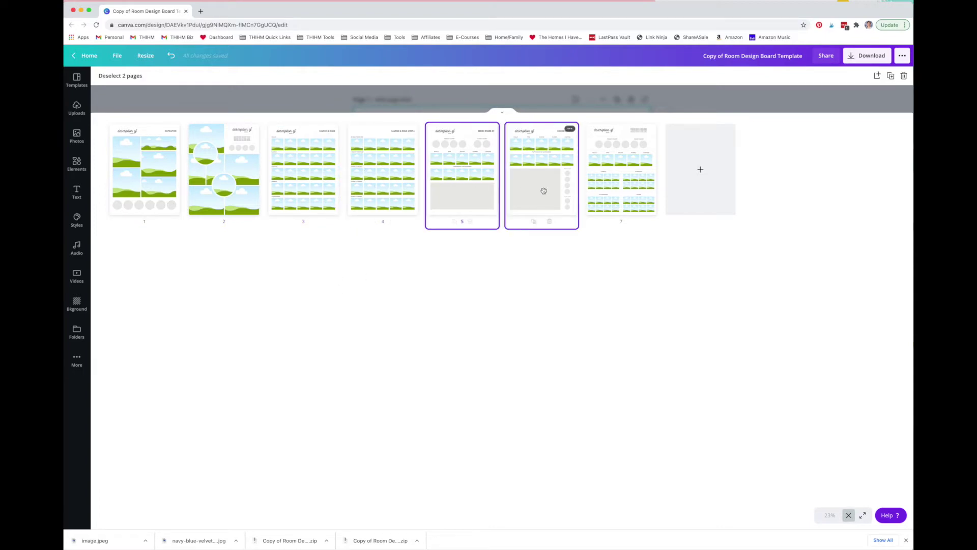
pyautogui.keyDown('shift'); pyautogui.click(604, 197); pyautogui.keyUp('shift')
pyautogui.click(644, 273)
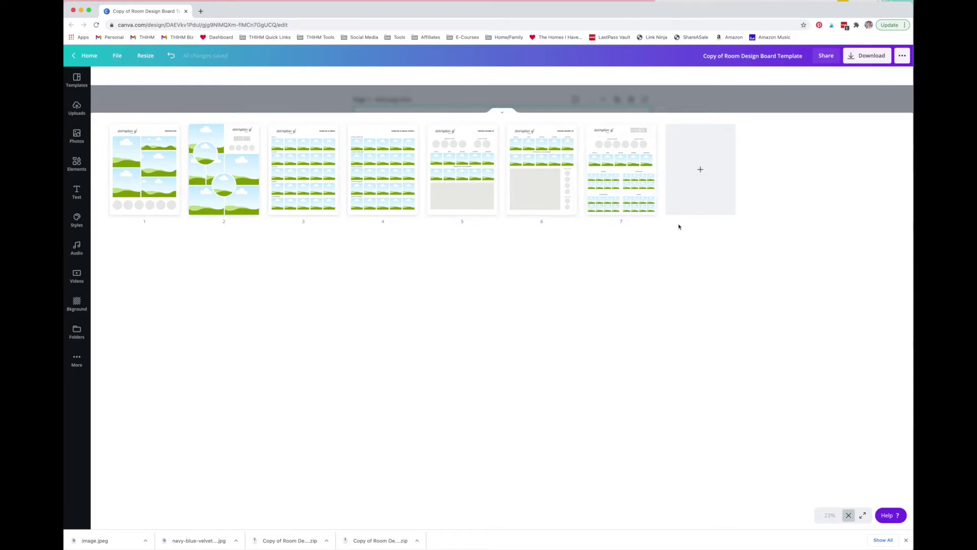
# - Try moving page 6 earlier, then open page 1 in the editor
pyautogui.click(548, 181)
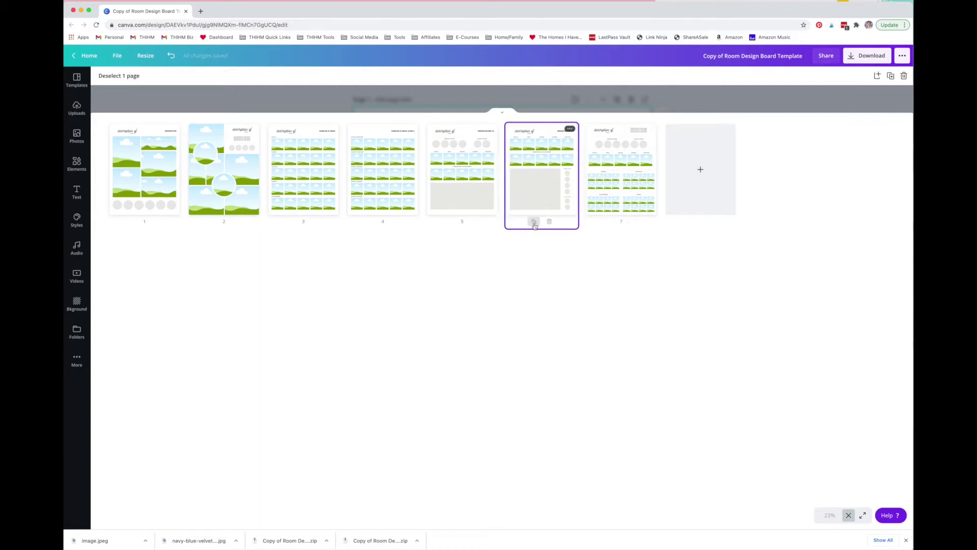
pyautogui.click(557, 193)
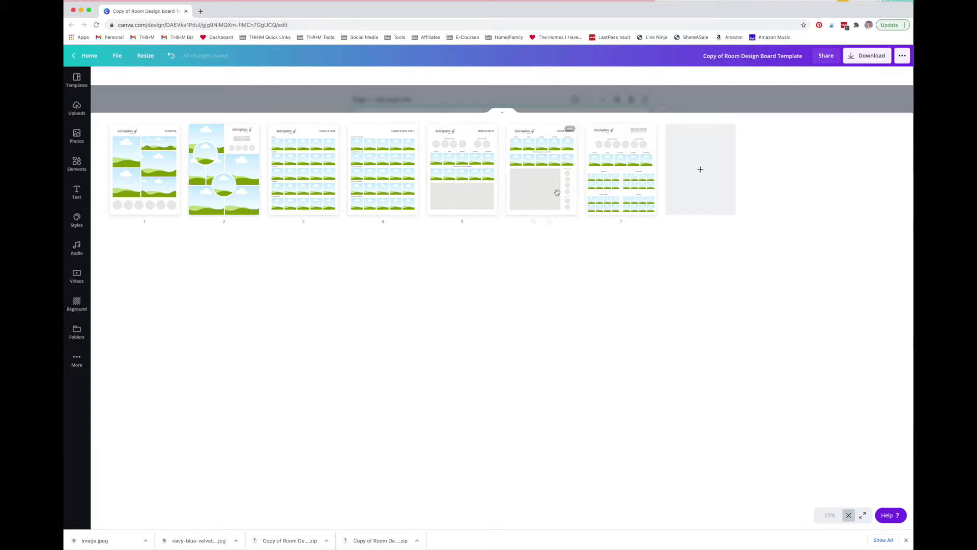
pyautogui.moveTo(558, 193); pyautogui.dragTo(512, 182)
pyautogui.click(129, 181)
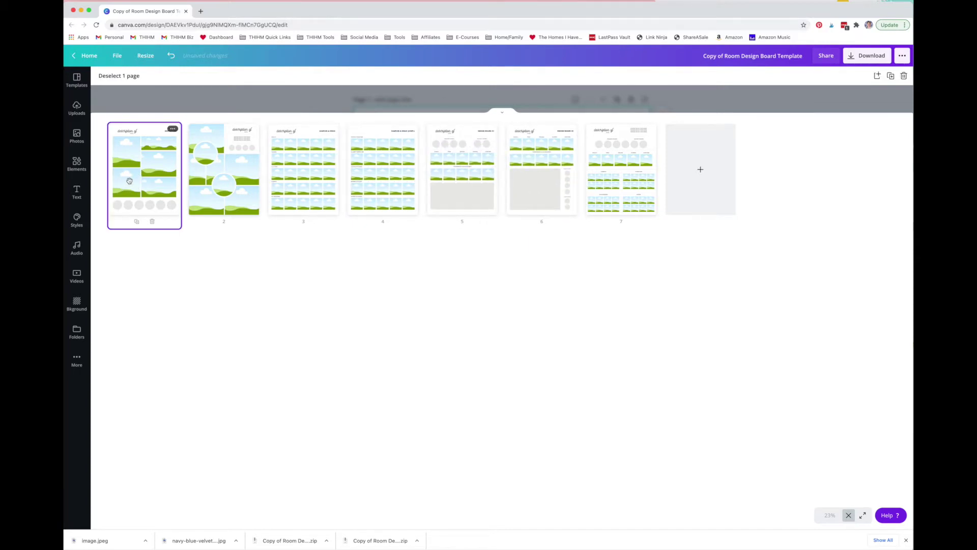
pyautogui.doubleClick(134, 180)
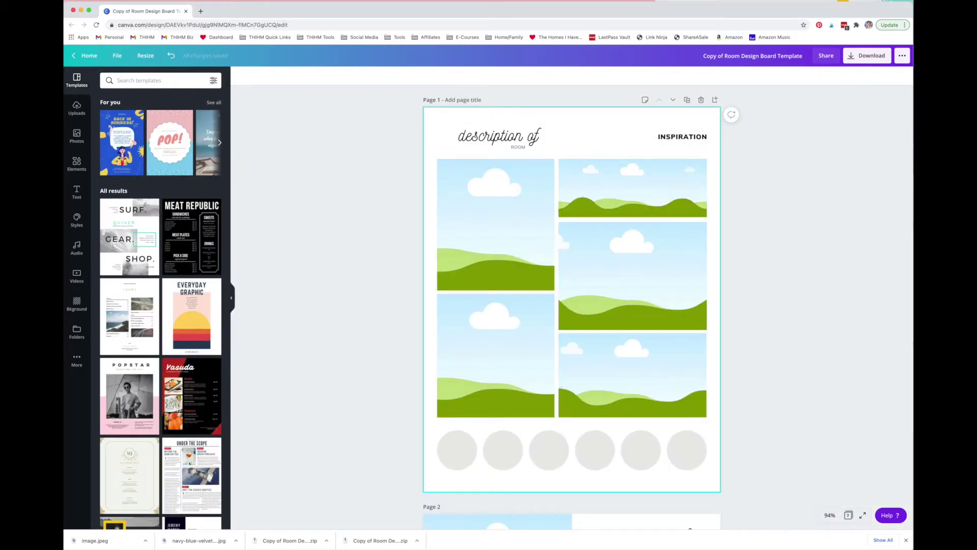
# - Drag the 4.17.35 PM navy-trimmed bedding screenshot from Finder's Inspiration folder onto page 1
pyautogui.click(65, 495)
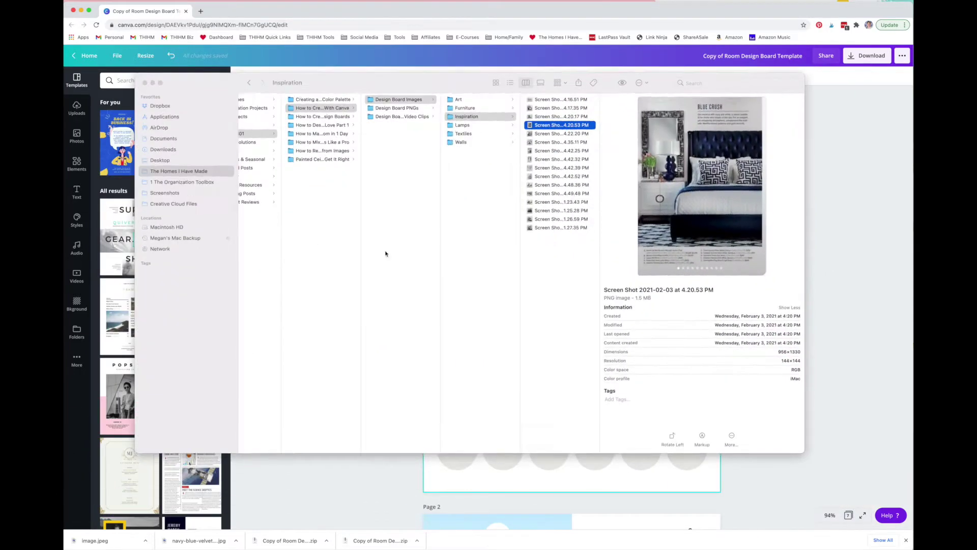
pyautogui.click(560, 176)
pyautogui.moveTo(461, 87); pyautogui.dragTo(50, 59)
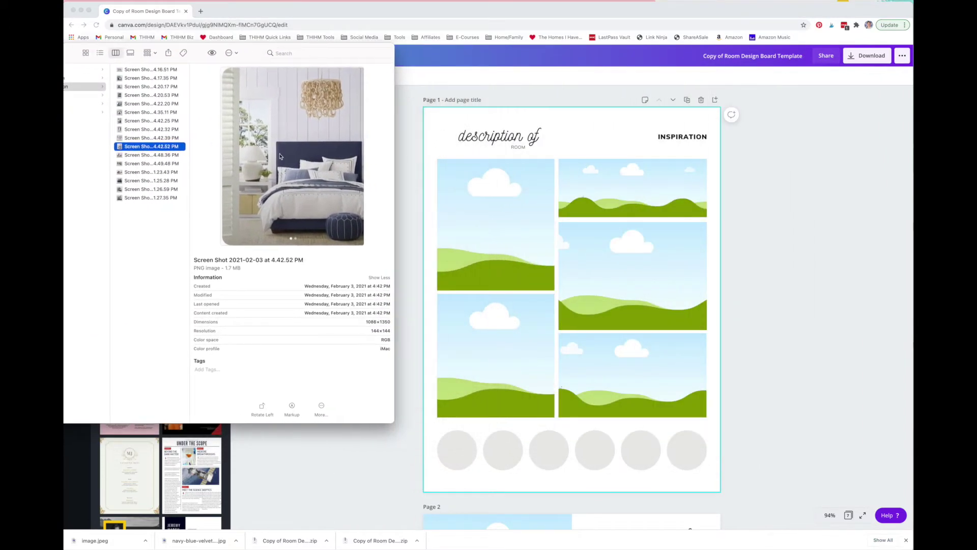
pyautogui.click(150, 78)
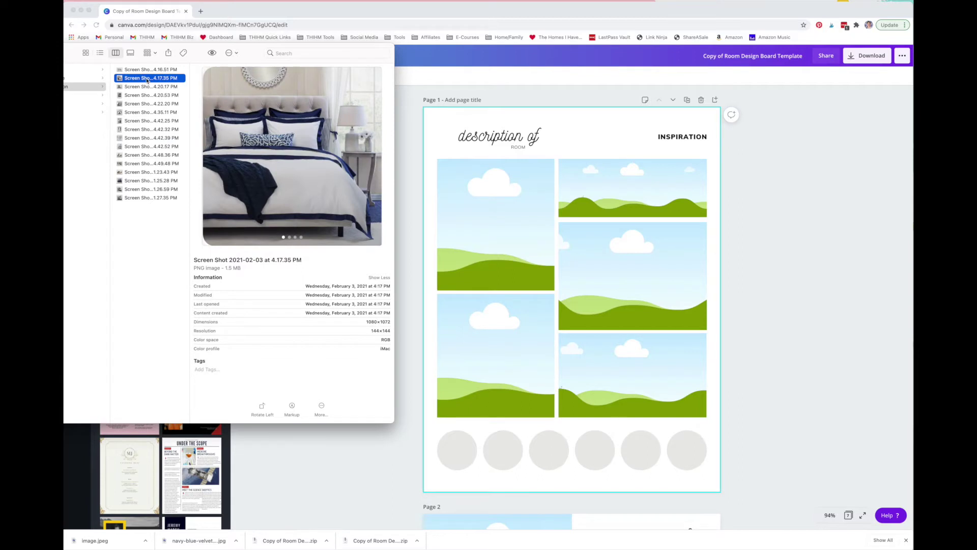
pyautogui.moveTo(147, 80); pyautogui.dragTo(591, 206)
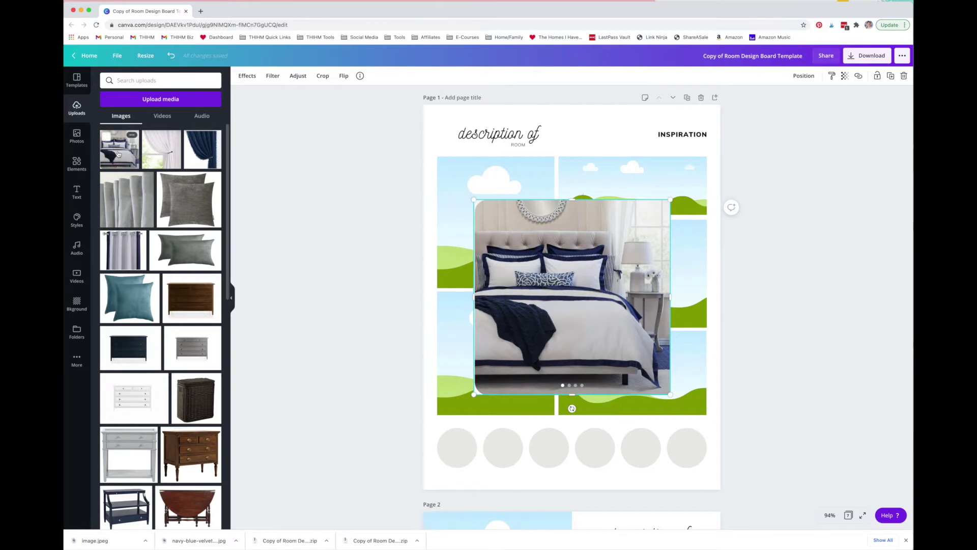
# - Put the bedding image in the top-left frame and the patterned-curtain bedroom bottom-left
pyautogui.click(591, 151)
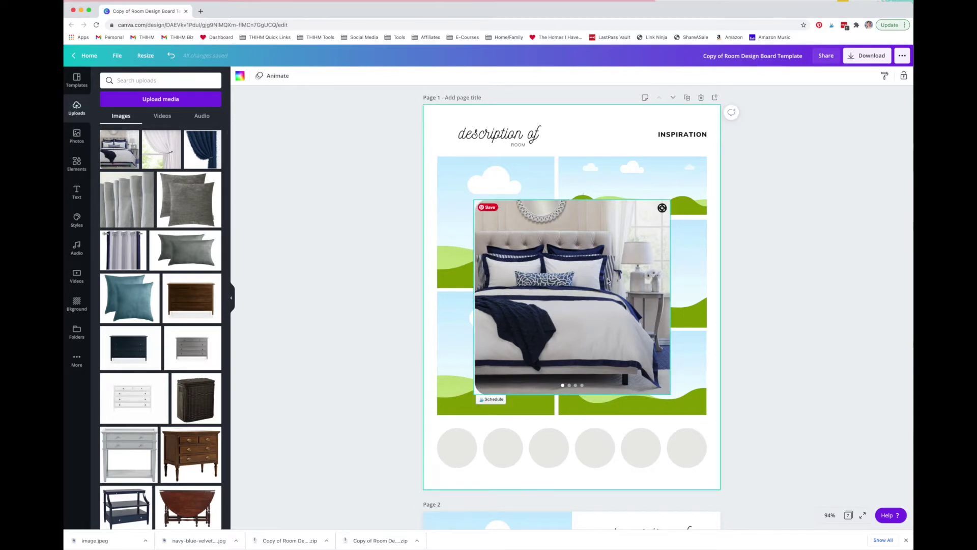
pyautogui.moveTo(566, 279); pyautogui.dragTo(525, 238)
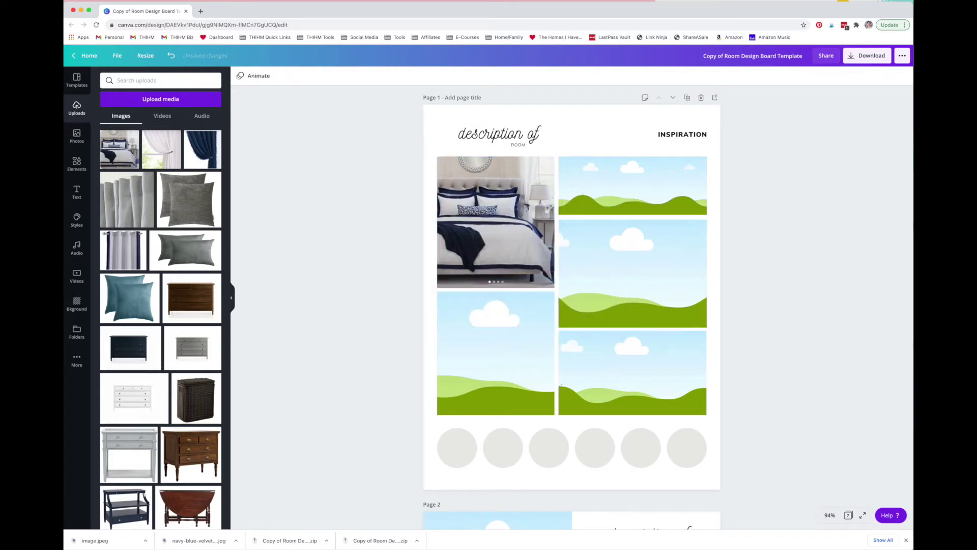
pyautogui.click(64, 32)
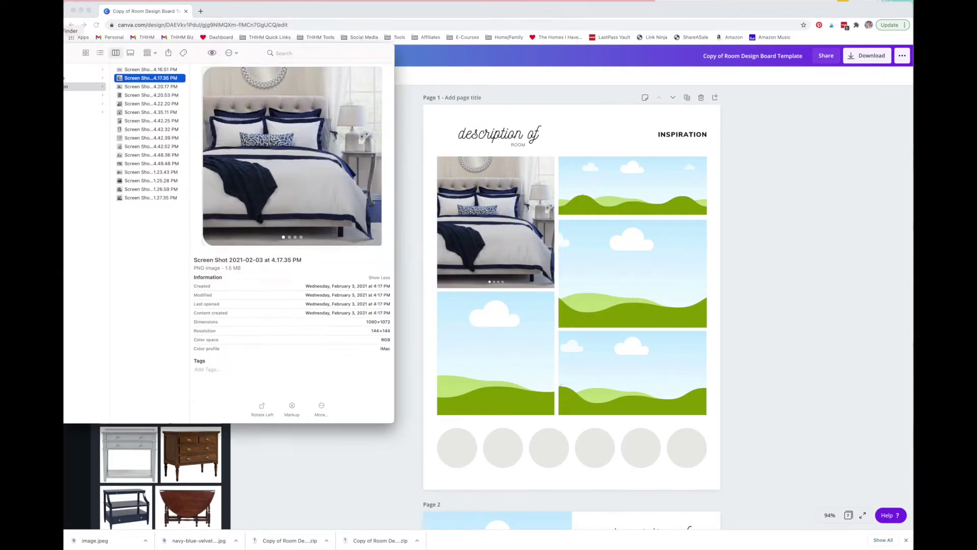
pyautogui.click(146, 129)
pyautogui.moveTo(146, 131); pyautogui.dragTo(524, 325)
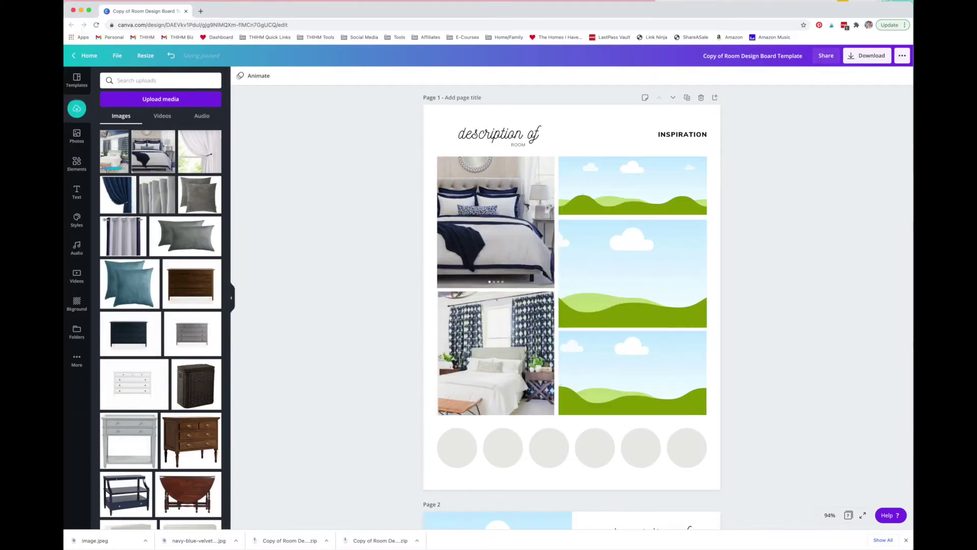
# - Fill the middle-right, bottom-right and top-right frames with tufted navy bed, bedroom and window photos
pyautogui.press('super+Tab')
pyautogui.click(153, 182)
pyautogui.moveTo(152, 181); pyautogui.dragTo(616, 262)
pyautogui.scroll(-10, 157, 288)
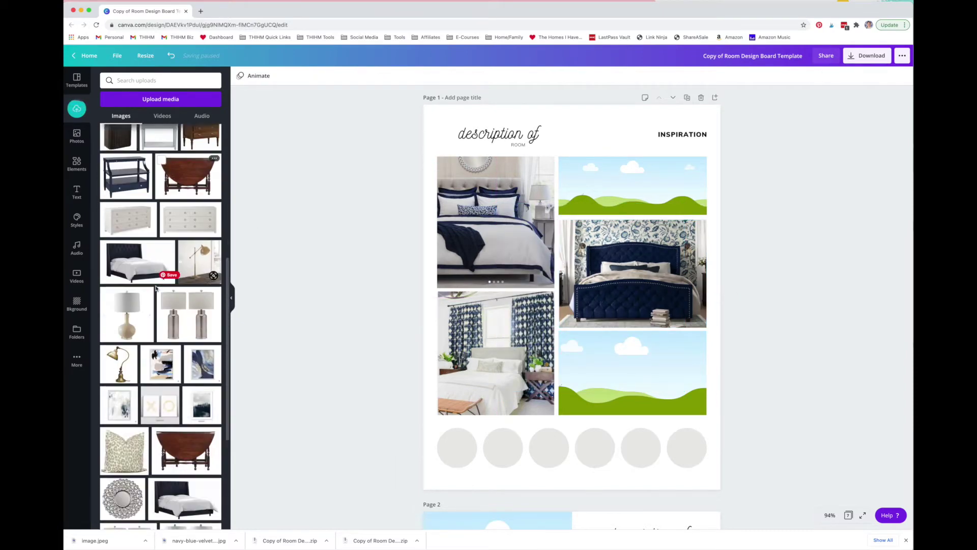
pyautogui.scroll(-10, 156, 288)
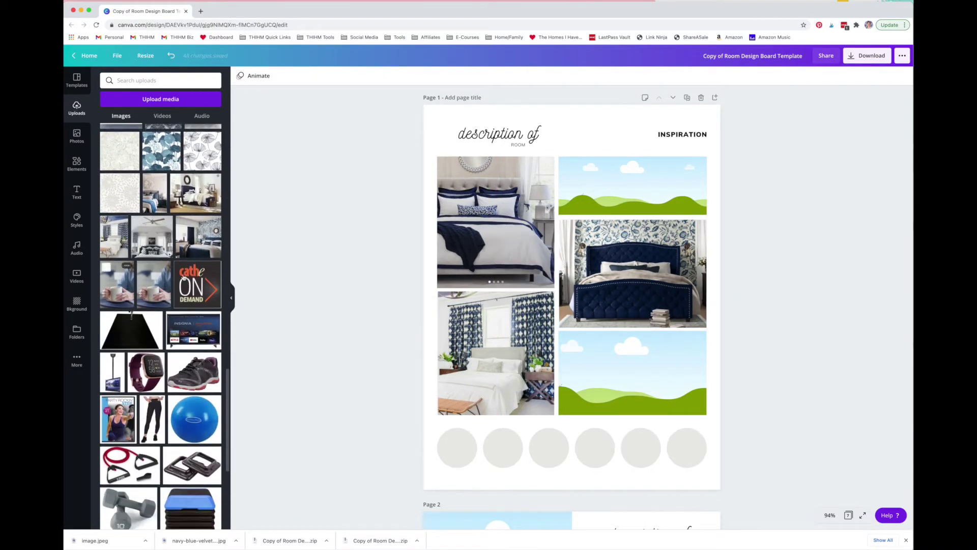
pyautogui.moveTo(198, 237); pyautogui.dragTo(586, 359)
pyautogui.moveTo(153, 236); pyautogui.dragTo(598, 205)
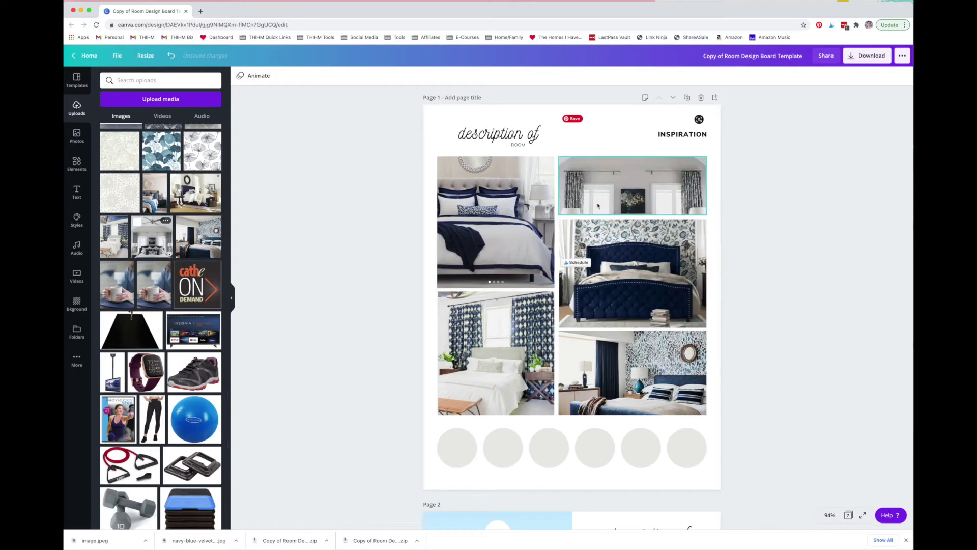
# - Reposition and resize the curtained bedroom photo inside its frame
pyautogui.click(529, 340)
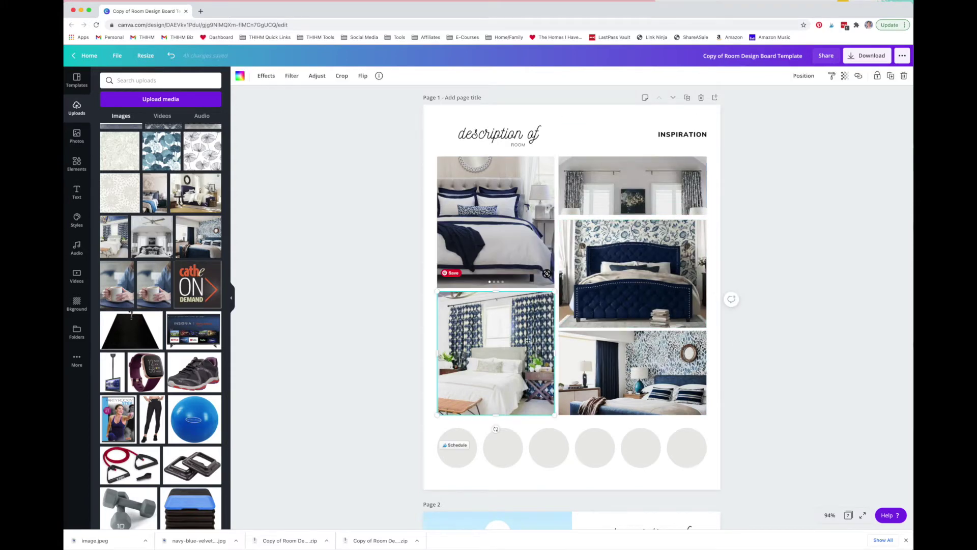
pyautogui.doubleClick(529, 340)
pyautogui.moveTo(508, 344); pyautogui.dragTo(506, 356)
pyautogui.moveTo(438, 272); pyautogui.dragTo(392, 234)
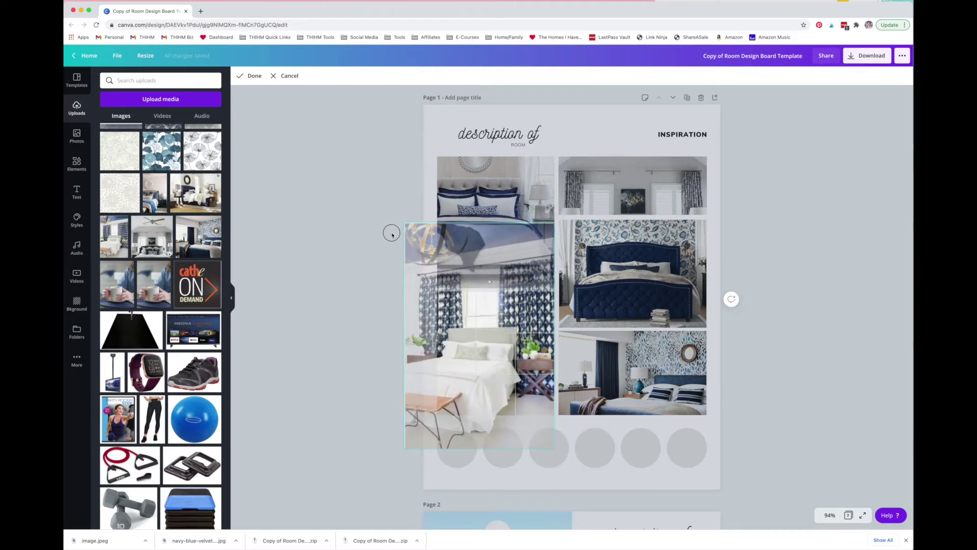
pyautogui.click(607, 139)
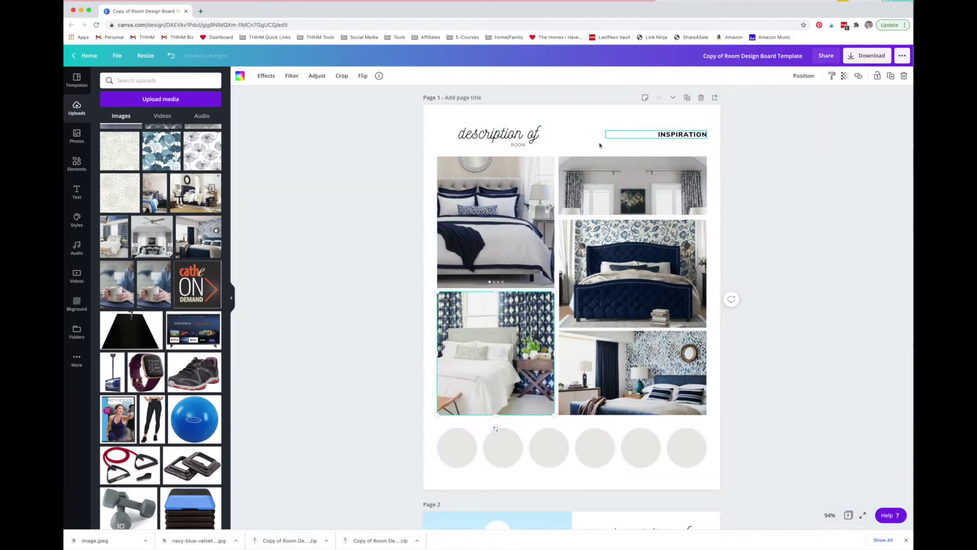
pyautogui.doubleClick(495, 363)
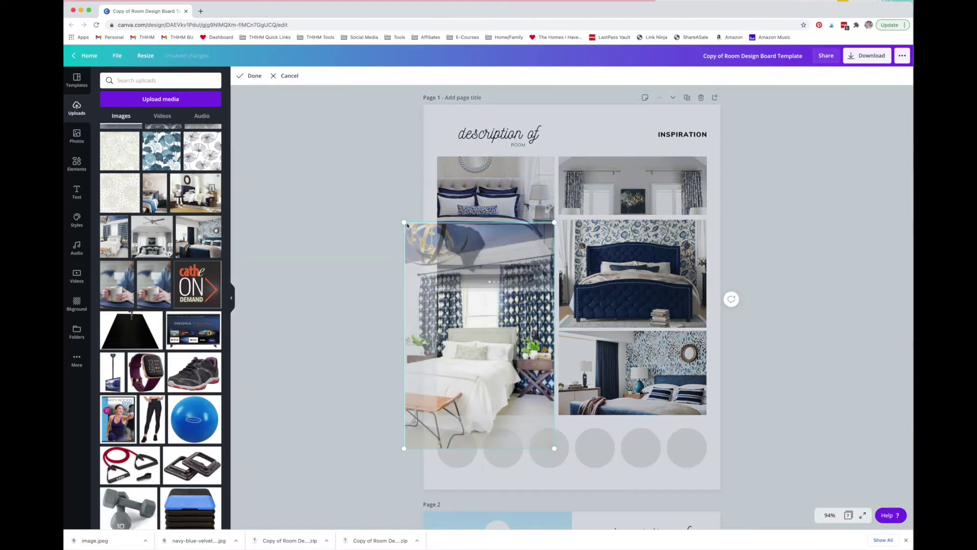
pyautogui.moveTo(405, 223); pyautogui.dragTo(449, 255)
pyautogui.click(615, 135)
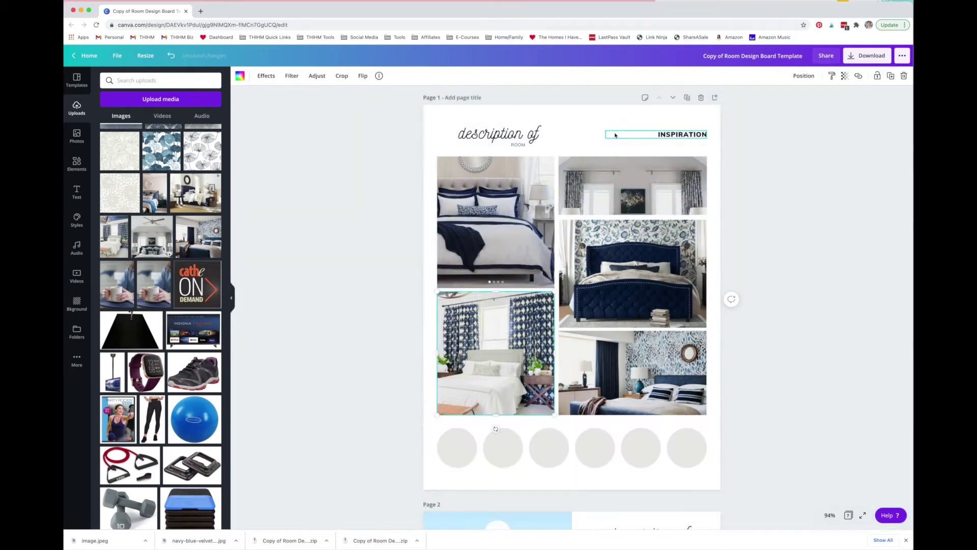
# - Refit the navy bed photo and the bottom-right photo within their frames
pyautogui.click(628, 275)
pyautogui.doubleClick(628, 275)
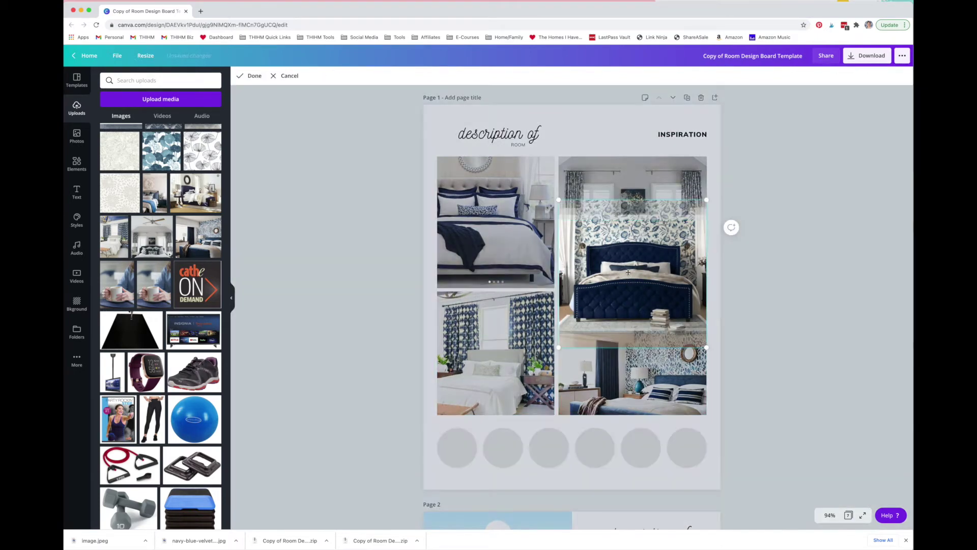
pyautogui.moveTo(558, 348); pyautogui.dragTo(542, 363)
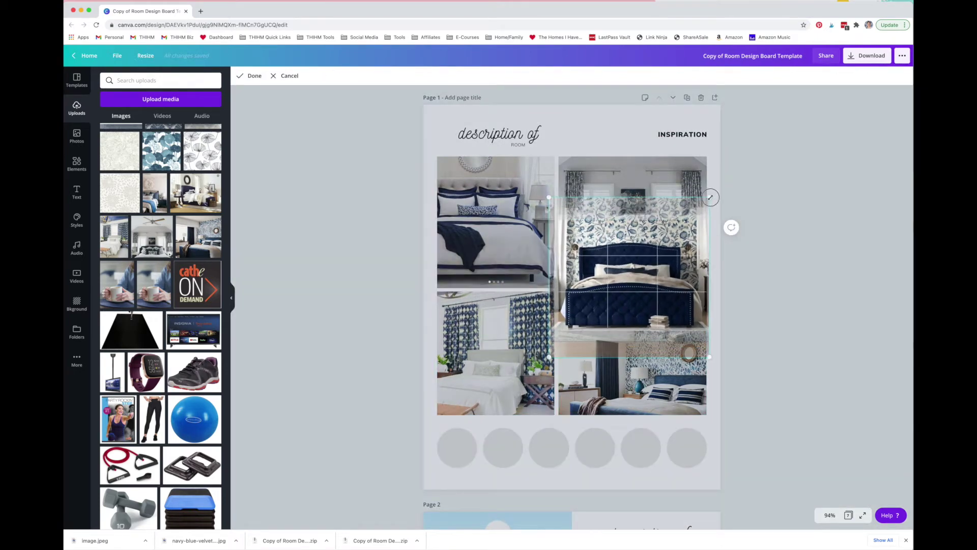
pyautogui.moveTo(707, 287); pyautogui.dragTo(717, 290)
pyautogui.click(718, 291)
pyautogui.doubleClick(631, 376)
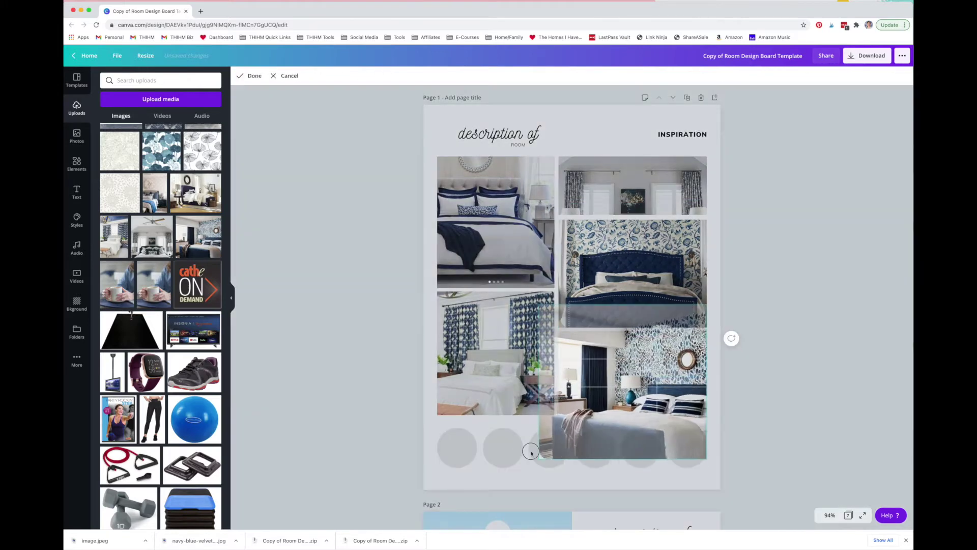
pyautogui.moveTo(631, 377); pyautogui.dragTo(642, 366)
pyautogui.click(718, 384)
# - Place the navy bedroom upload with nightstands in the top-right frame
pyautogui.scroll(1, 160, 254)
pyautogui.moveTo(196, 207); pyautogui.dragTo(637, 189)
pyautogui.doubleClick(656, 196)
pyautogui.click(496, 218)
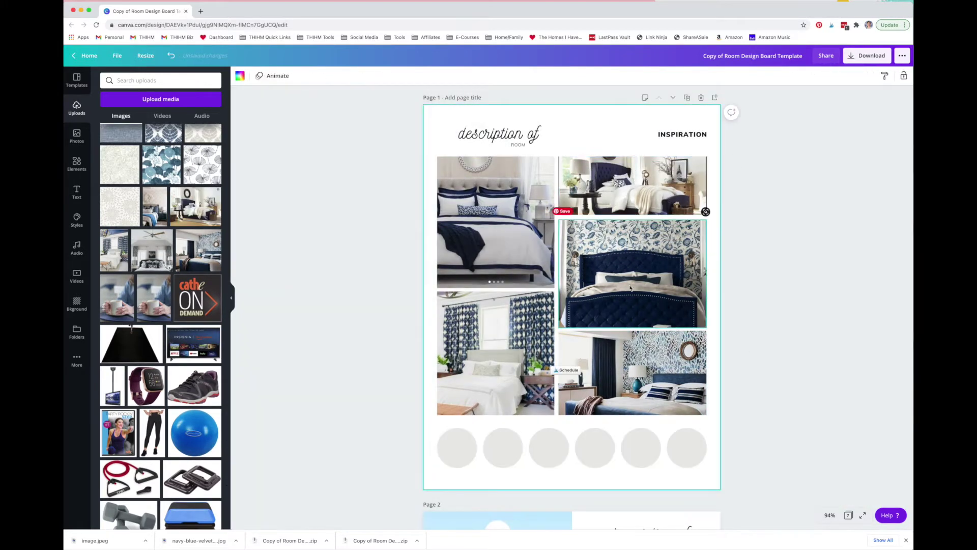
# - Swap the top-left photo for a blue-and-beige bedroom and move the nightstand bedroom bottom-right
pyautogui.press('Delete')
pyautogui.moveTo(202, 213); pyautogui.dragTo(496, 219)
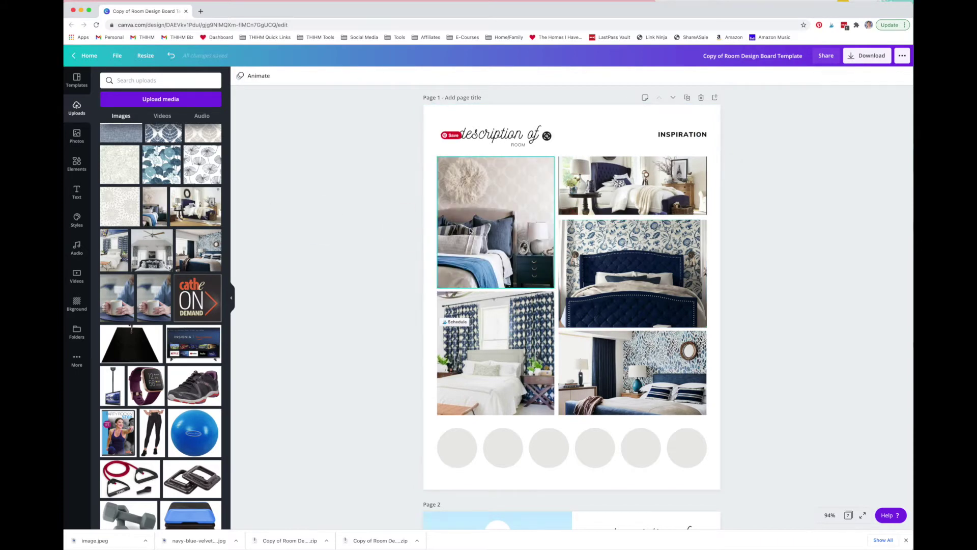
pyautogui.moveTo(196, 206); pyautogui.dragTo(631, 372)
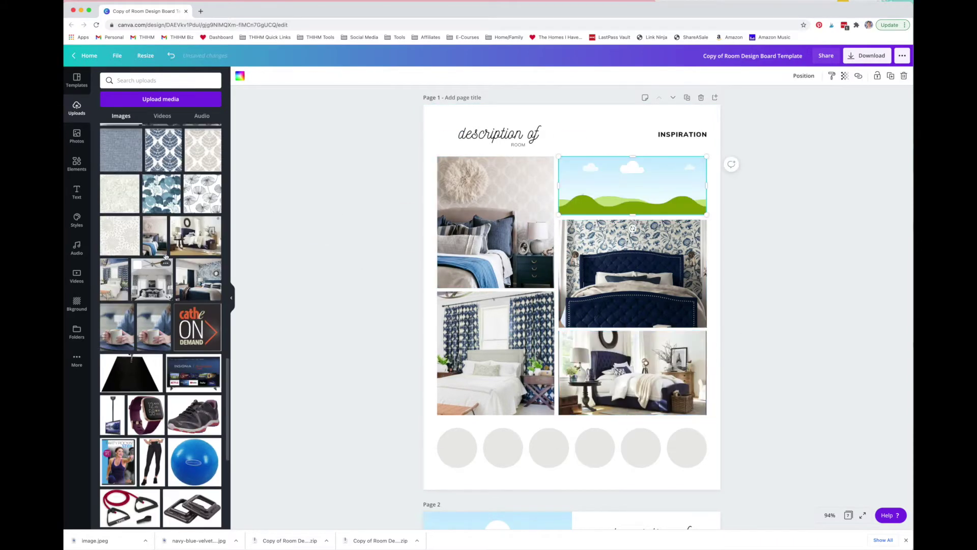
# - Fill the top-right frame with the navy-trimmed bedding photo and trim the bottom-right photo
pyautogui.scroll(10, 203, 158)
pyautogui.moveTo(203, 158); pyautogui.dragTo(634, 185)
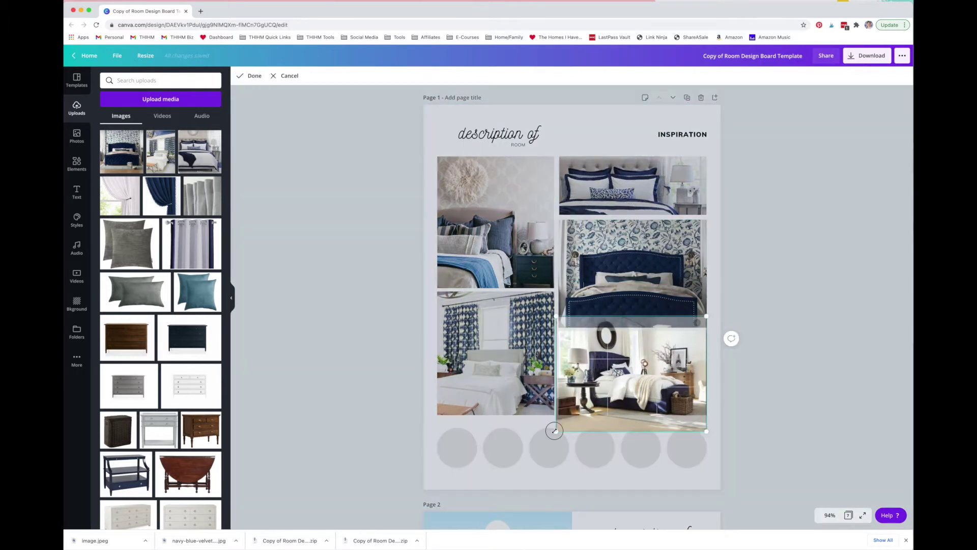
pyautogui.moveTo(554, 430); pyautogui.dragTo(557, 415)
pyautogui.click(447, 268)
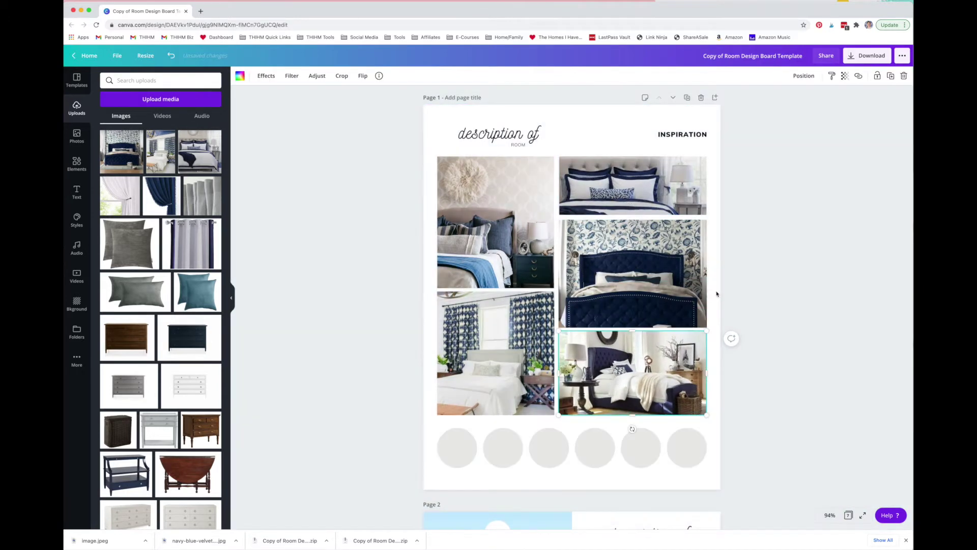
pyautogui.click(463, 443)
# - Ungroup the sample circles and show all Photo Colors palettes from the bedroom photos
pyautogui.click(771, 76)
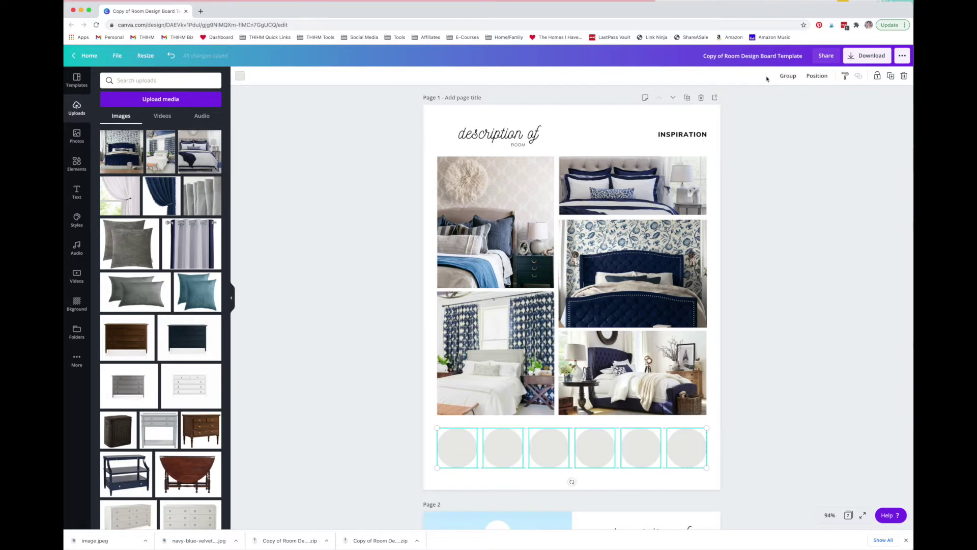
pyautogui.click(720, 347)
pyautogui.click(687, 447)
pyautogui.click(640, 448)
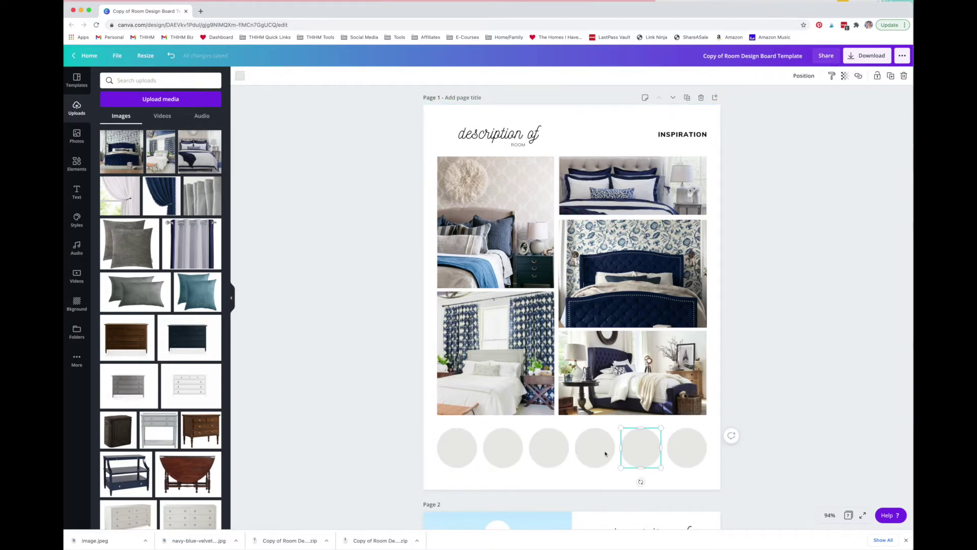
pyautogui.click(598, 451)
pyautogui.click(501, 450)
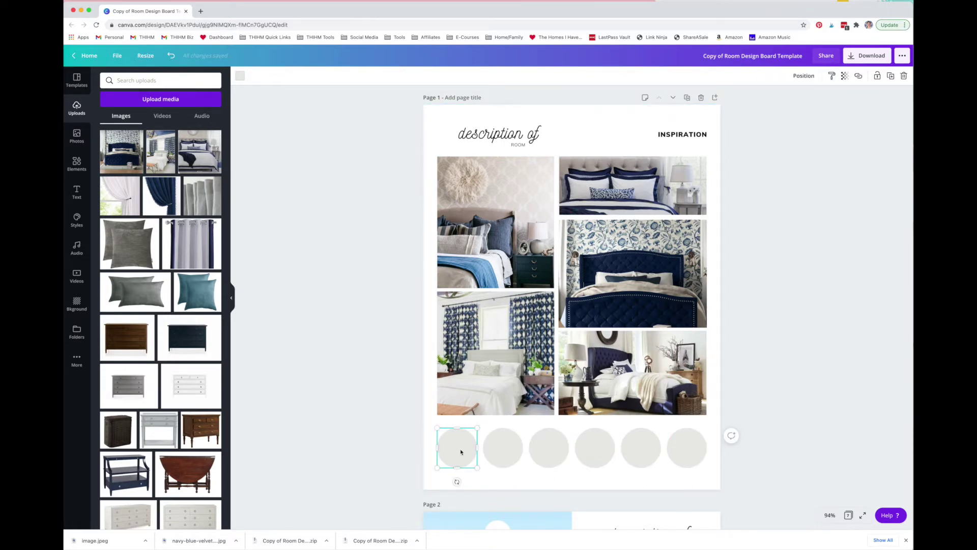
pyautogui.click(241, 80)
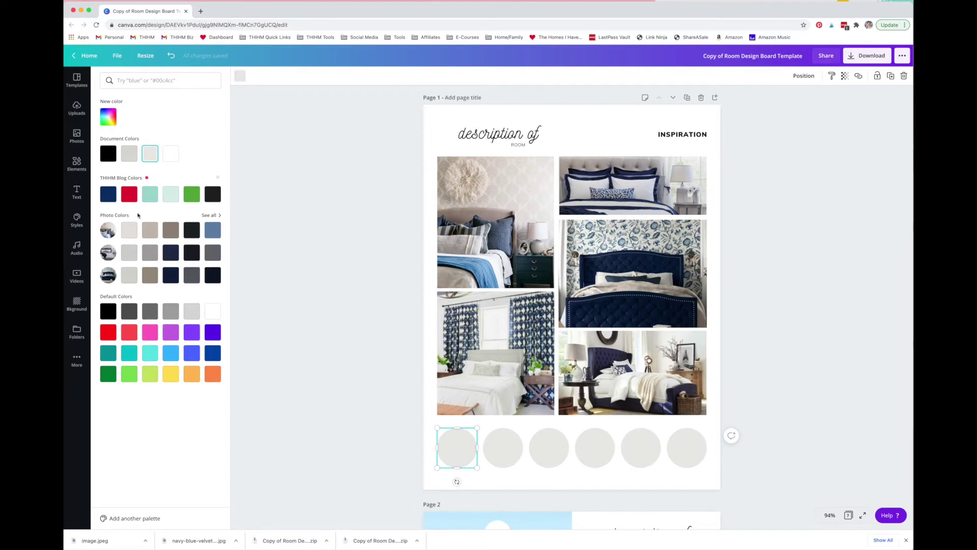
pyautogui.click(208, 216)
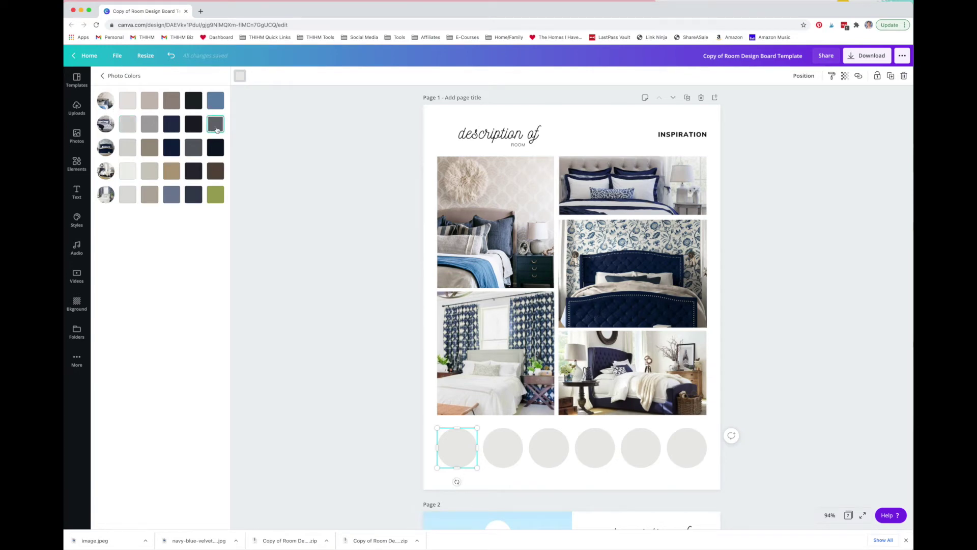
# - Fill the circles: first and second navy, third blue, fifth light grey, sixth dark brown
pyautogui.click(170, 149)
pyautogui.click(496, 450)
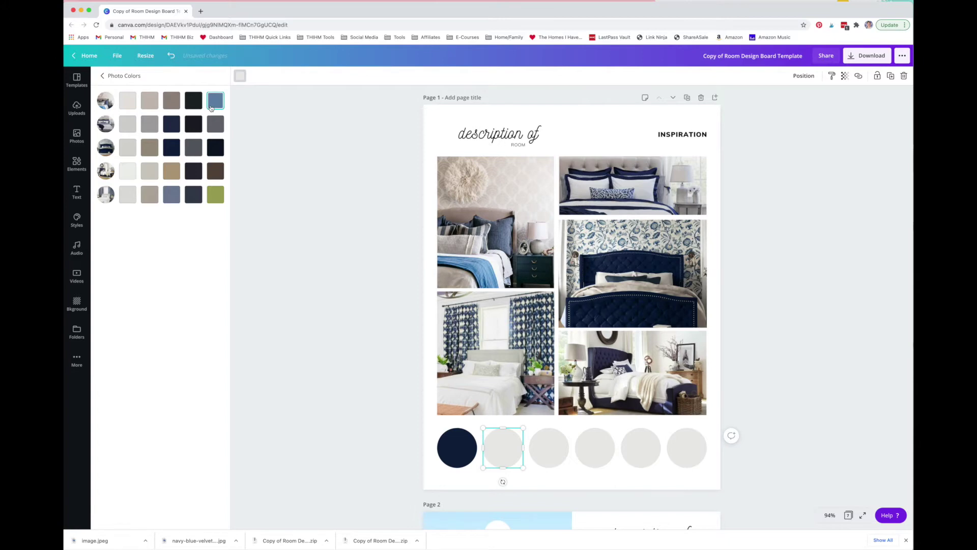
pyautogui.click(172, 124)
pyautogui.click(549, 448)
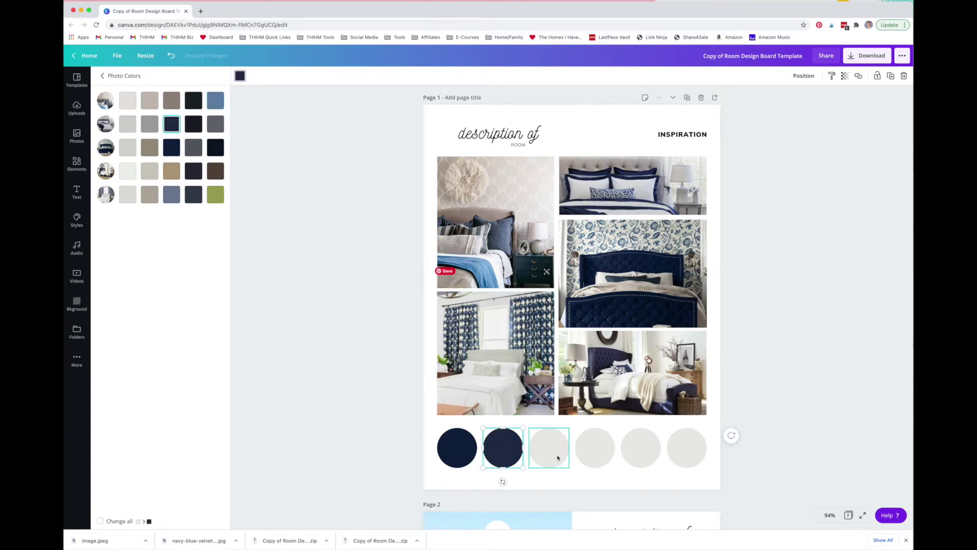
pyautogui.click(216, 100)
pyautogui.click(594, 448)
pyautogui.click(641, 448)
pyautogui.click(128, 147)
pyautogui.click(687, 448)
pyautogui.click(150, 194)
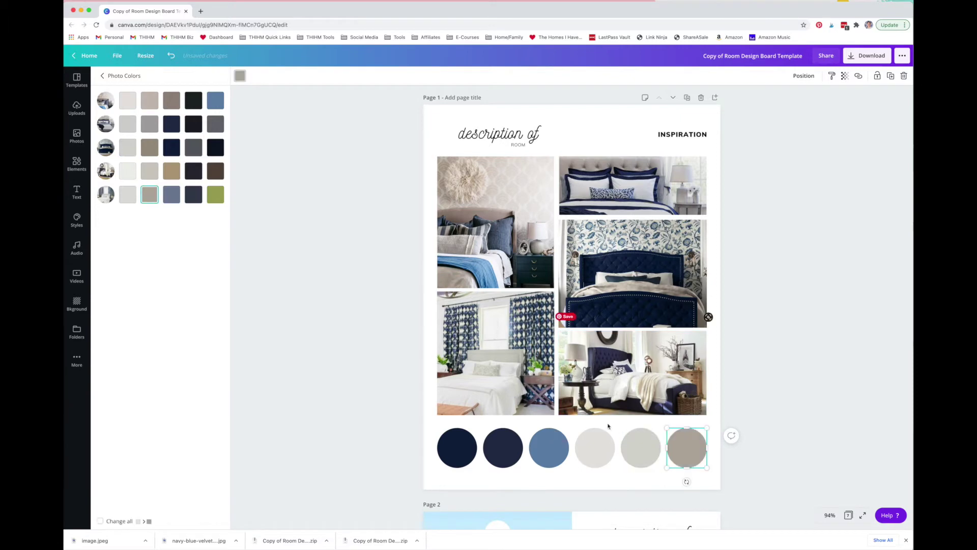
pyautogui.click(215, 171)
# - Recolour the fifth circle tan, fourth light grey, and second a different navy
pyautogui.click(641, 448)
pyautogui.click(171, 170)
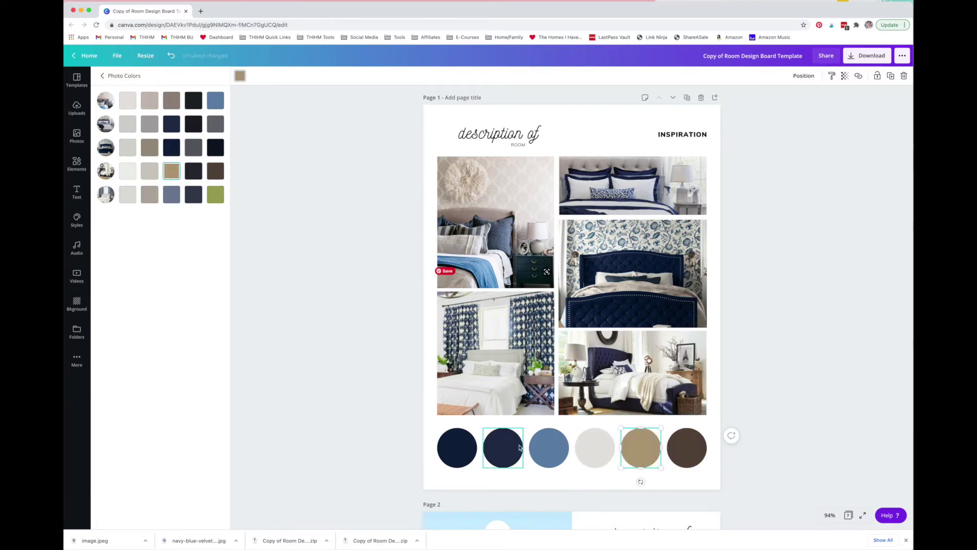
pyautogui.click(594, 448)
pyautogui.click(149, 101)
pyautogui.click(149, 196)
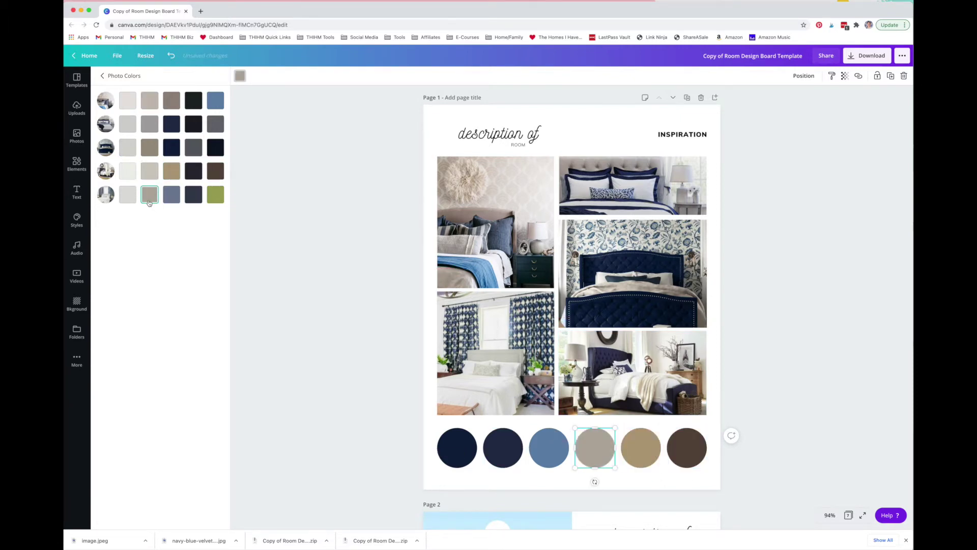
pyautogui.click(130, 171)
pyautogui.click(457, 448)
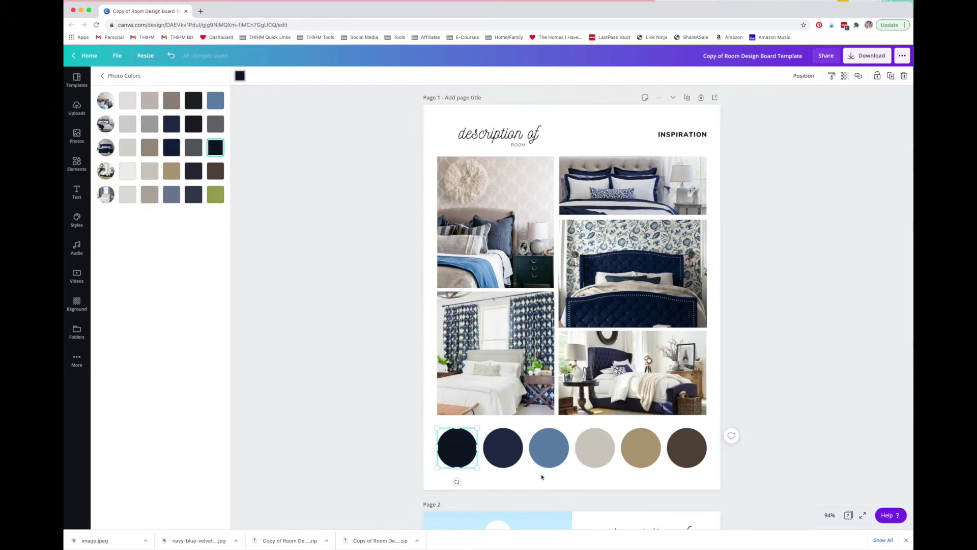
pyautogui.click(498, 454)
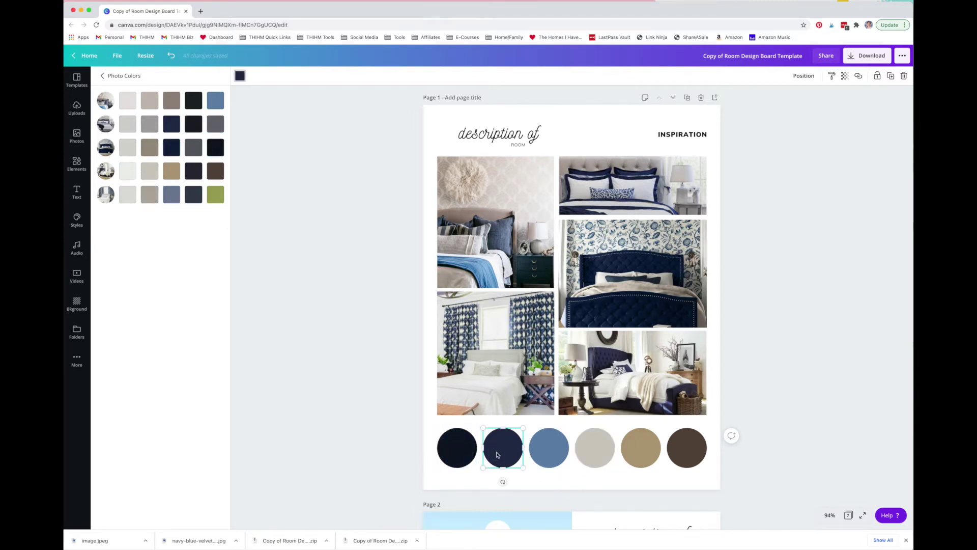
pyautogui.click(169, 147)
pyautogui.click(172, 124)
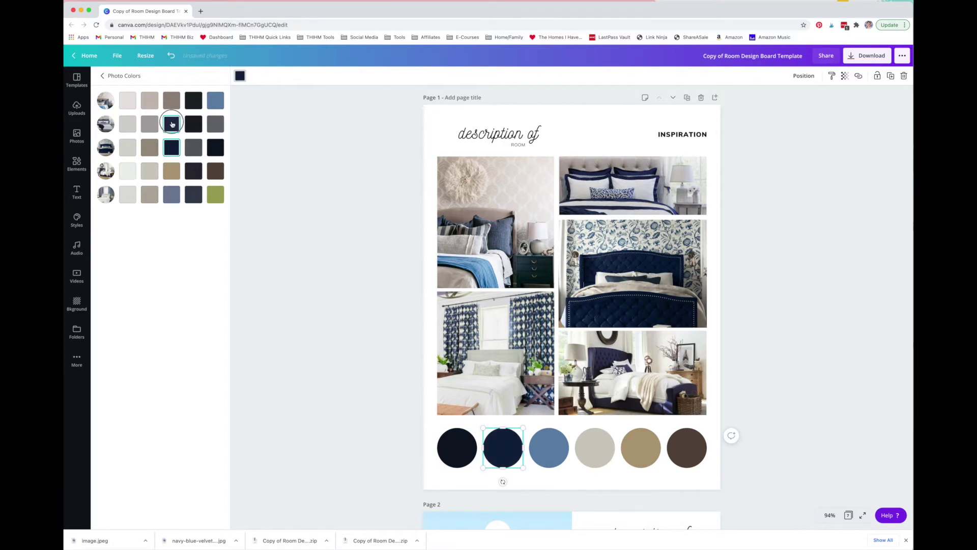
pyautogui.click(598, 477)
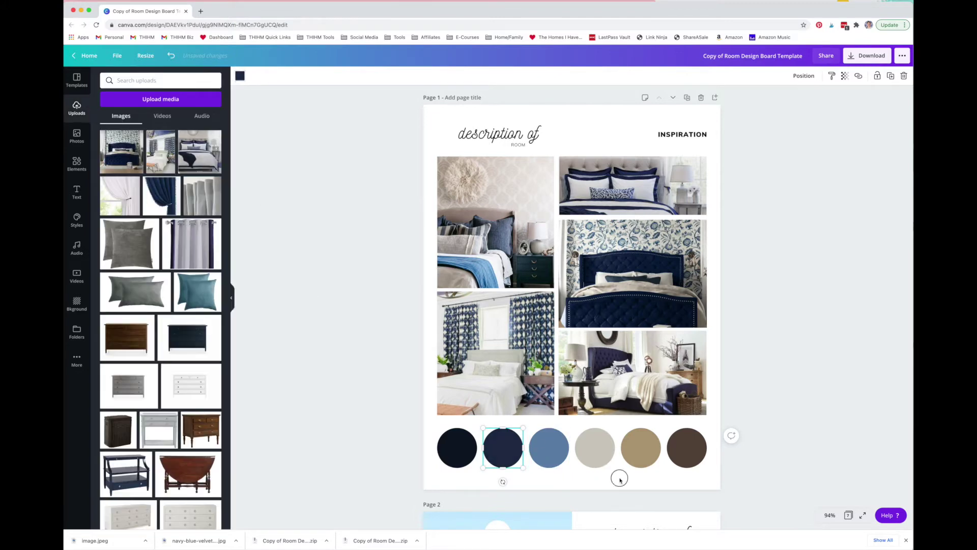
pyautogui.click(722, 365)
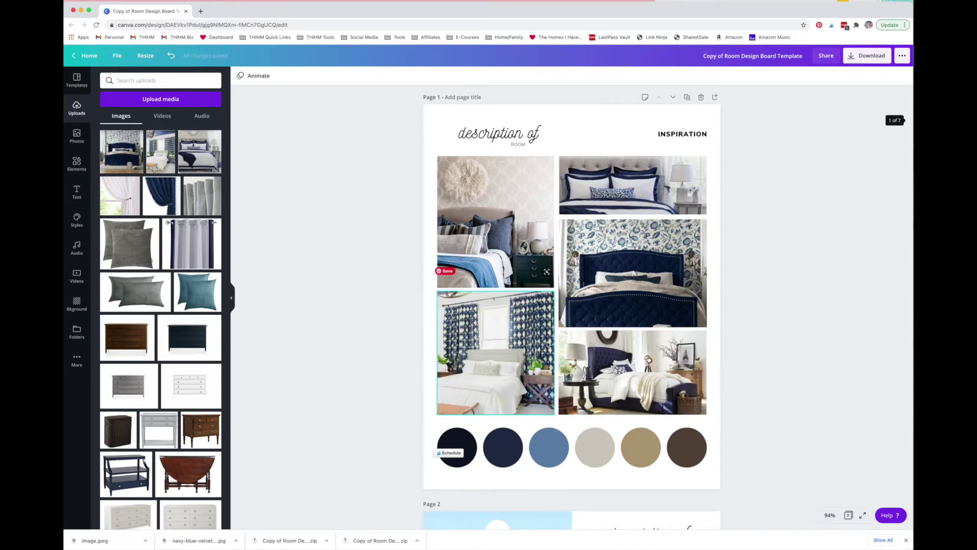
# - On page 2, make the last palette circle tan
pyautogui.scroll(-5, 547, 344)
pyautogui.scroll(-4, 547, 342)
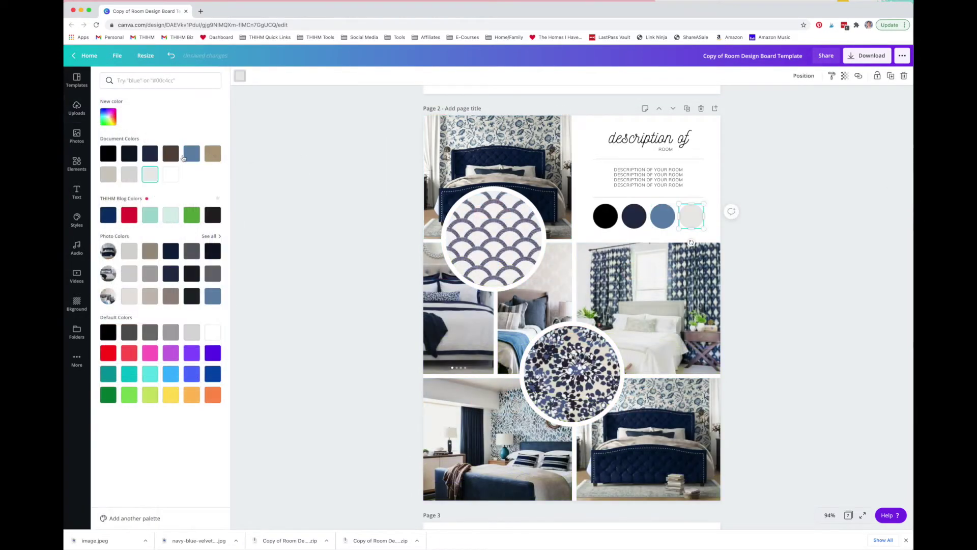
pyautogui.click(714, 237)
# - Title page 2 'simple & serene' and list CALM, SIMPLE, COORDINATED as description lines
pyautogui.doubleClick(648, 138)
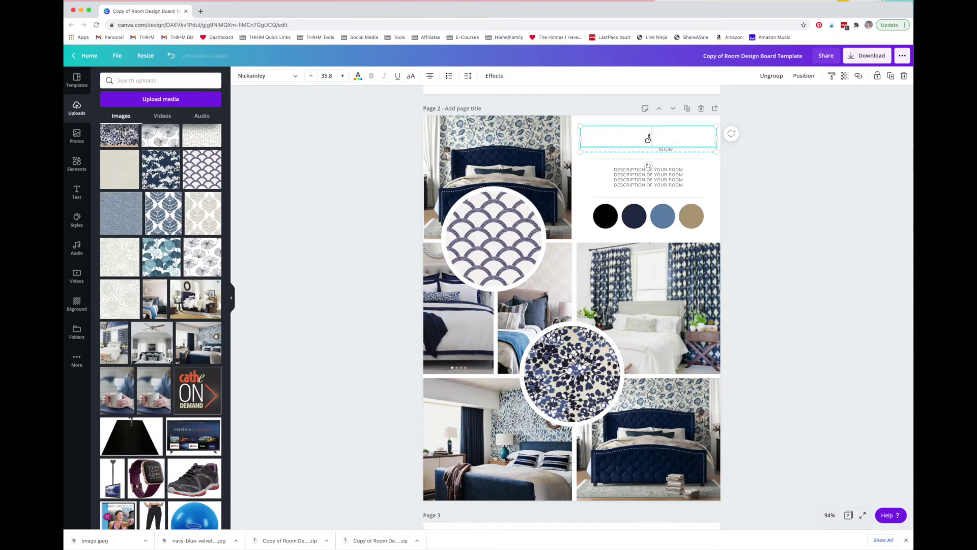
pyautogui.write('simple & serene')
pyautogui.click(667, 148)
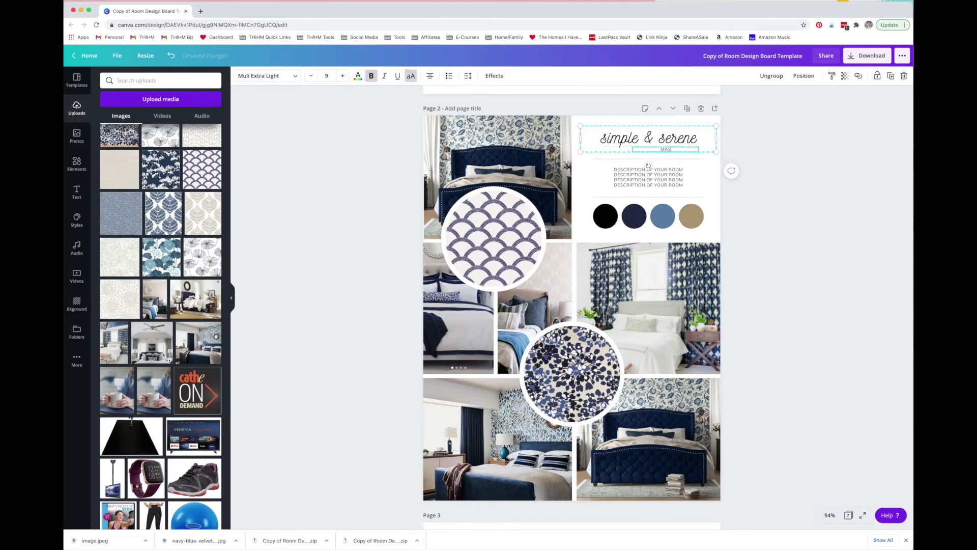
pyautogui.doubleClick(648, 173)
pyautogui.write('CALM')
pyautogui.press('Return')
pyautogui.write('SIMPLE')
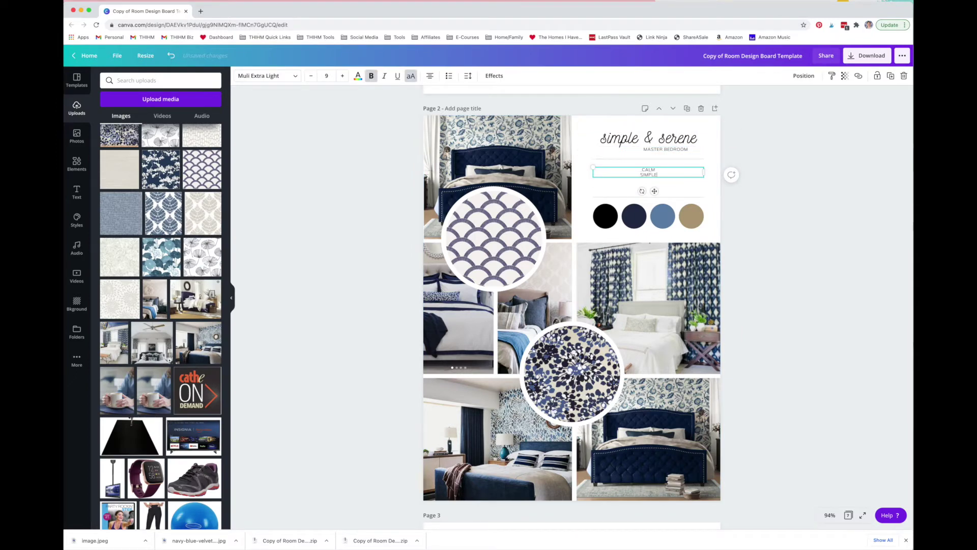
pyautogui.press('Return')
pyautogui.write('COORDINATED')
pyautogui.click(716, 197)
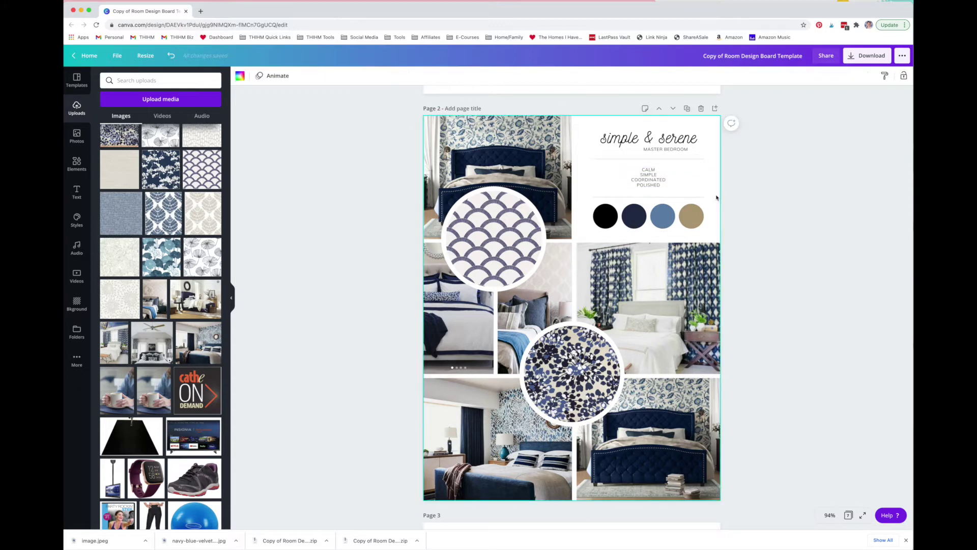
# - Scroll down through the board to page 3
pyautogui.scroll(8, 563, 178)
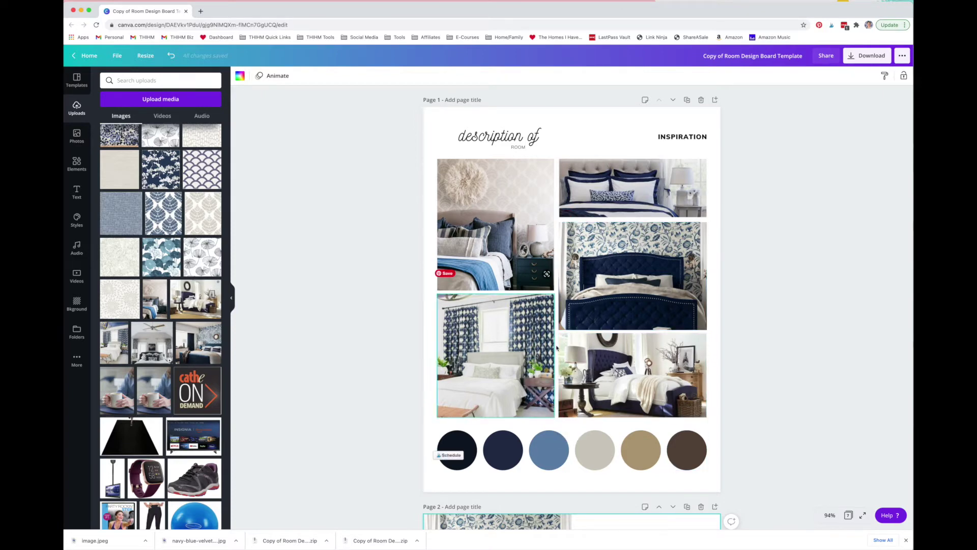
pyautogui.scroll(-6, 558, 348)
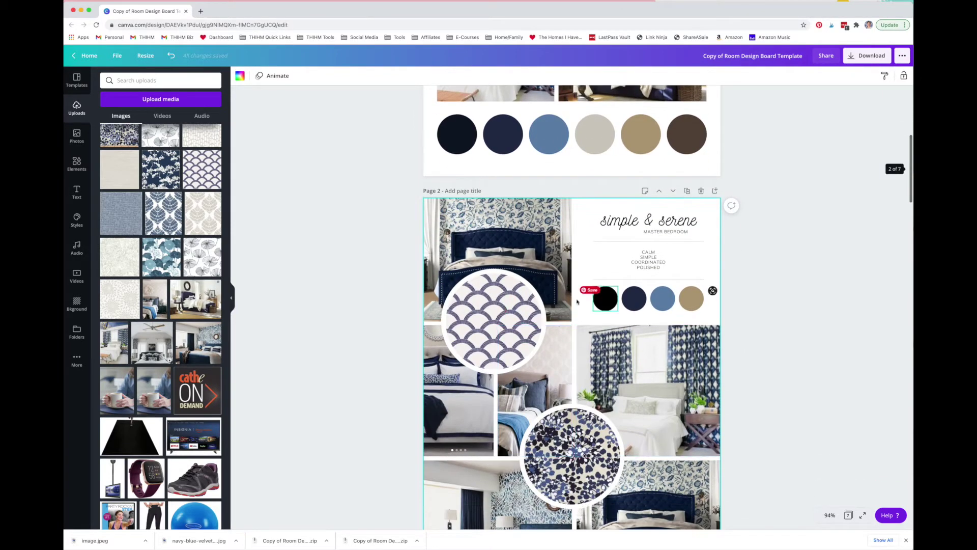
pyautogui.scroll(-2, 602, 351)
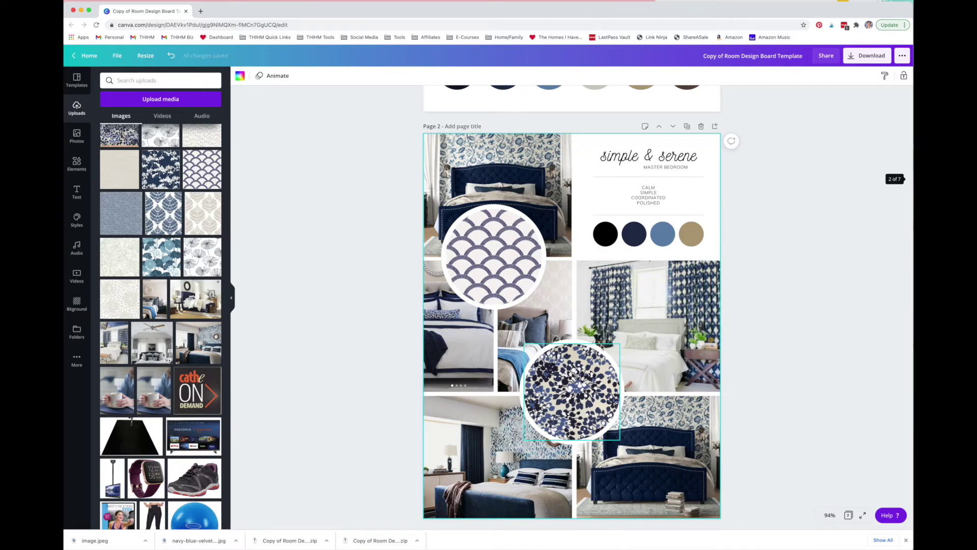
pyautogui.scroll(-10, 602, 347)
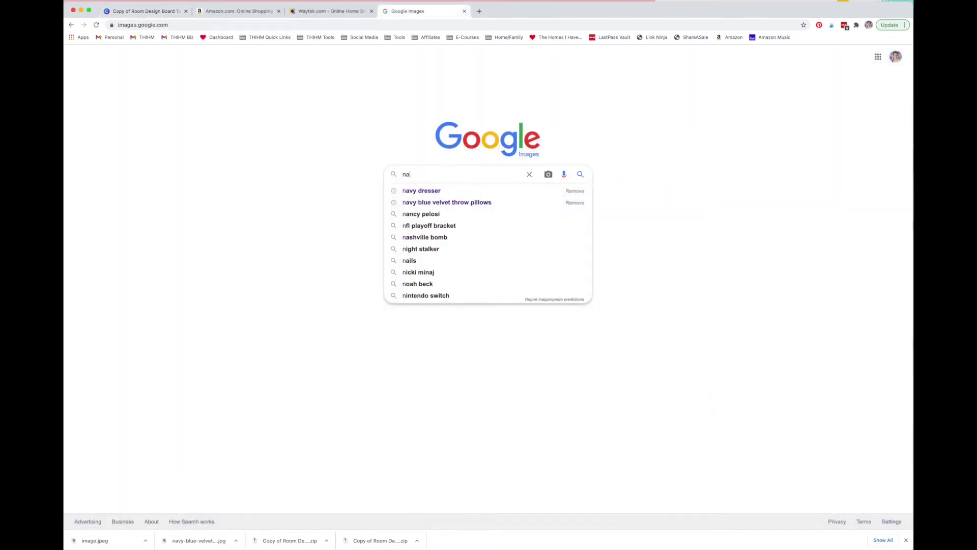
# - Search Google Images for 'navy velvet bed' and open the Alex Wingback Bed listing
pyautogui.write('vy velvet bed')
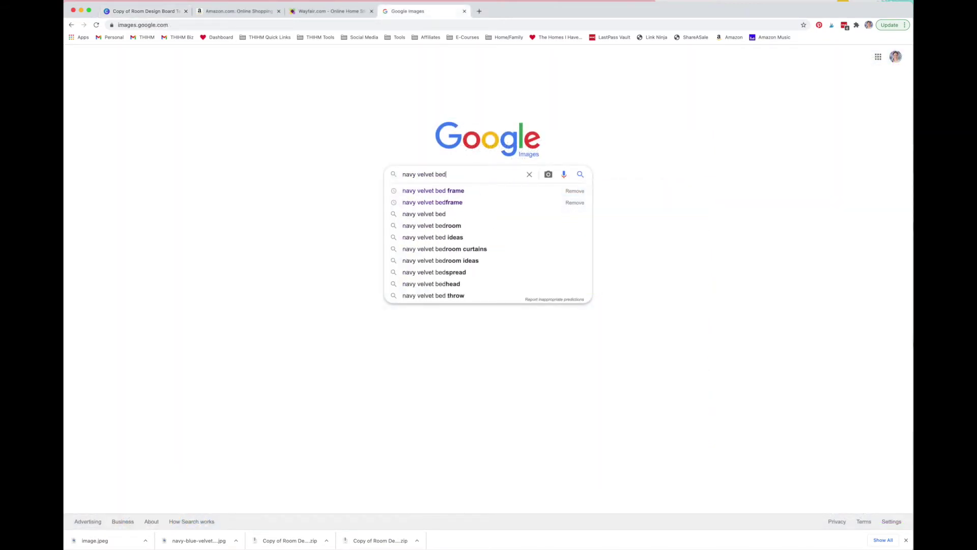
pyautogui.press('Return')
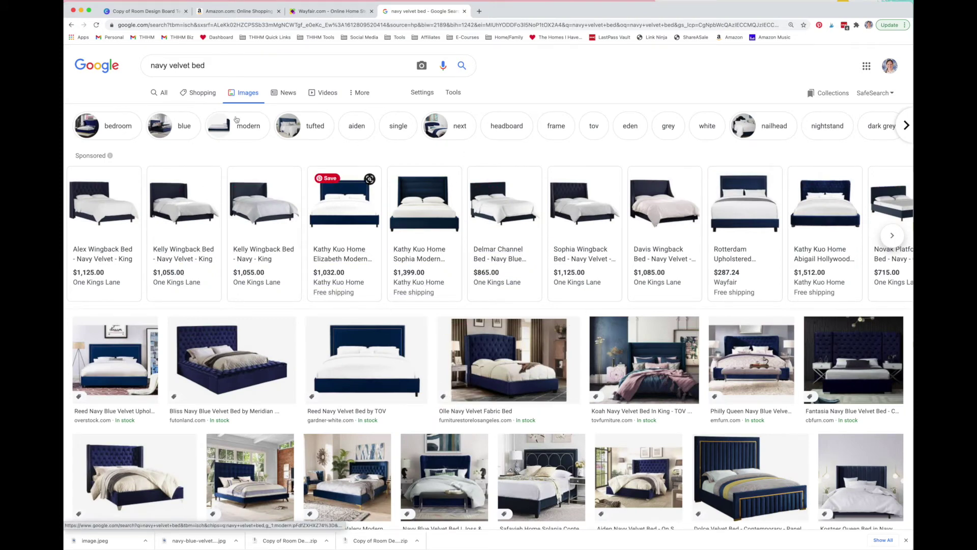
pyautogui.scroll(-6, 359, 316)
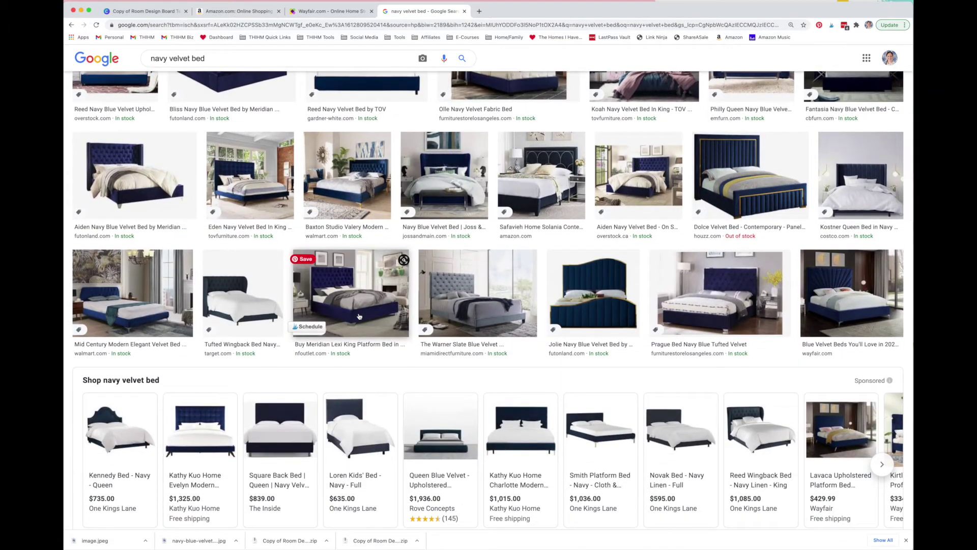
pyautogui.scroll(6, 359, 316)
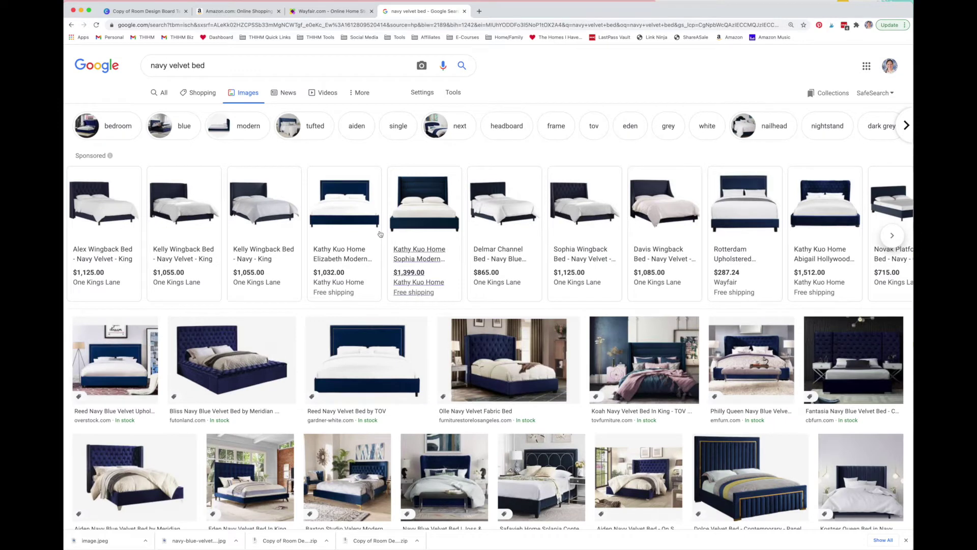
pyautogui.click(102, 214)
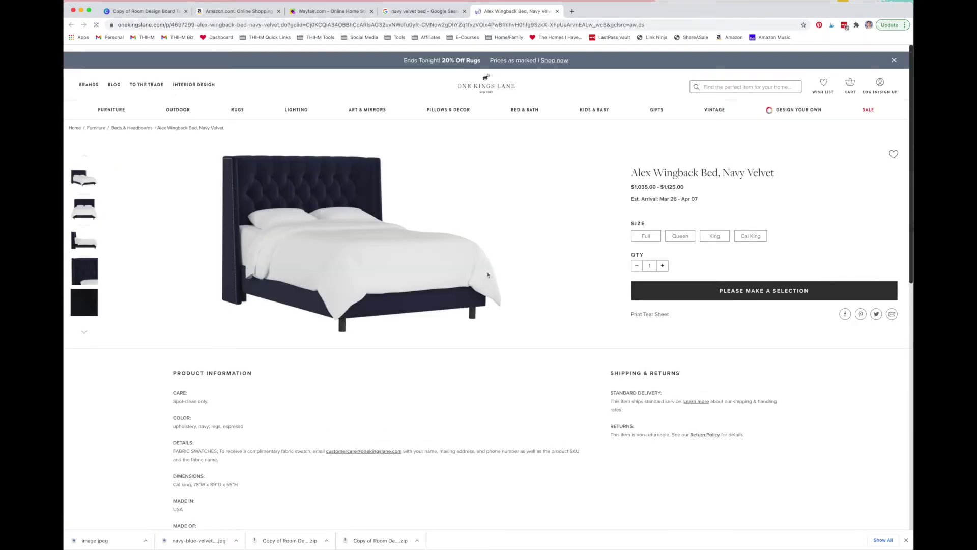
# - Screenshot the Alex Wingback Bed navy velvet product photo
pyautogui.moveTo(193, 147); pyautogui.dragTo(532, 338)
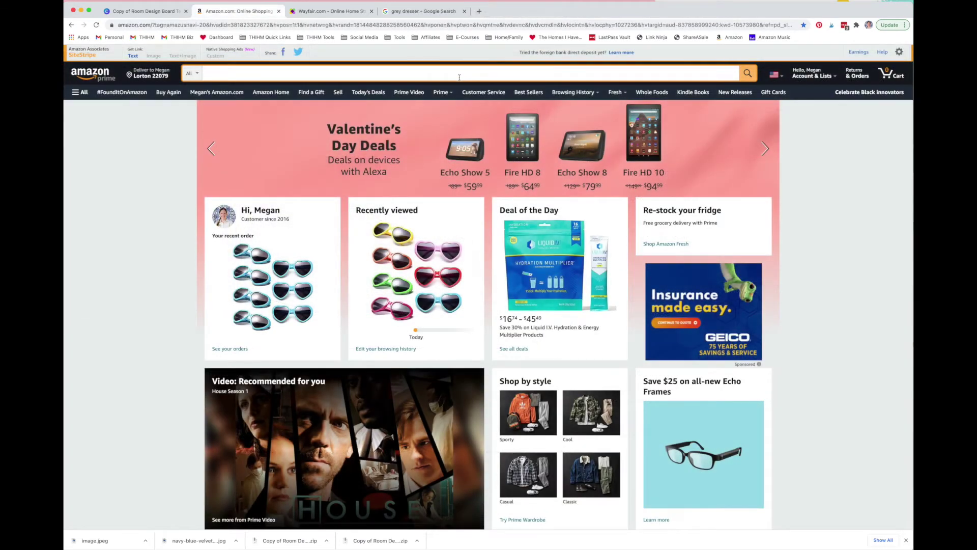
# - Search Amazon for neutral peel and stick wallpaper and open the Toss The Bouquet listing
pyautogui.write('neutra')
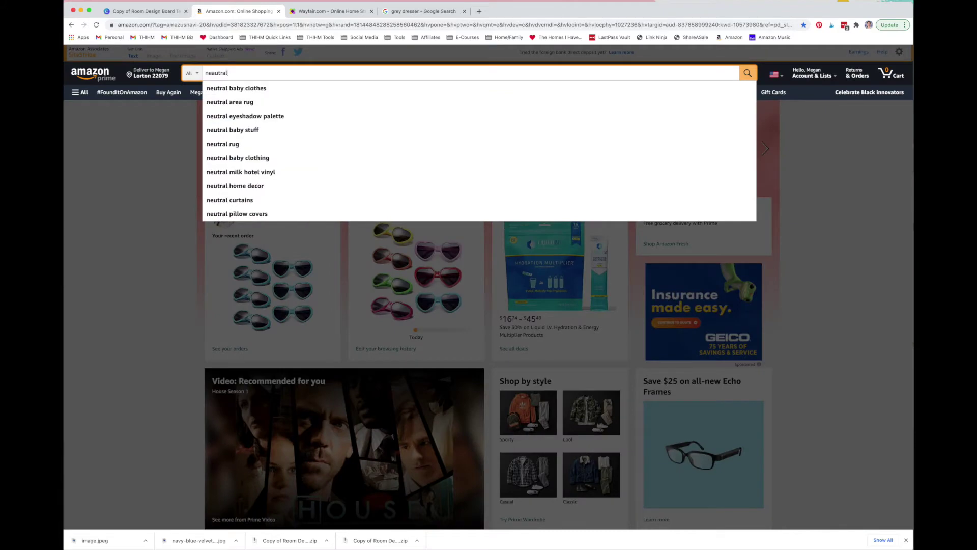
pyautogui.write('l peel an')
pyautogui.press('Down')
pyautogui.press('Return')
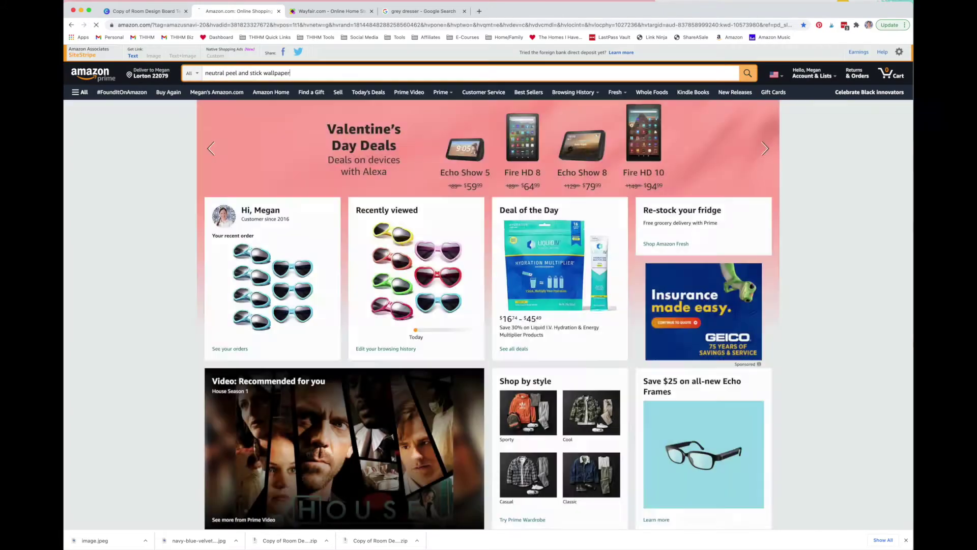
pyautogui.scroll(-2, 719, 342)
pyautogui.scroll(-15, 720, 342)
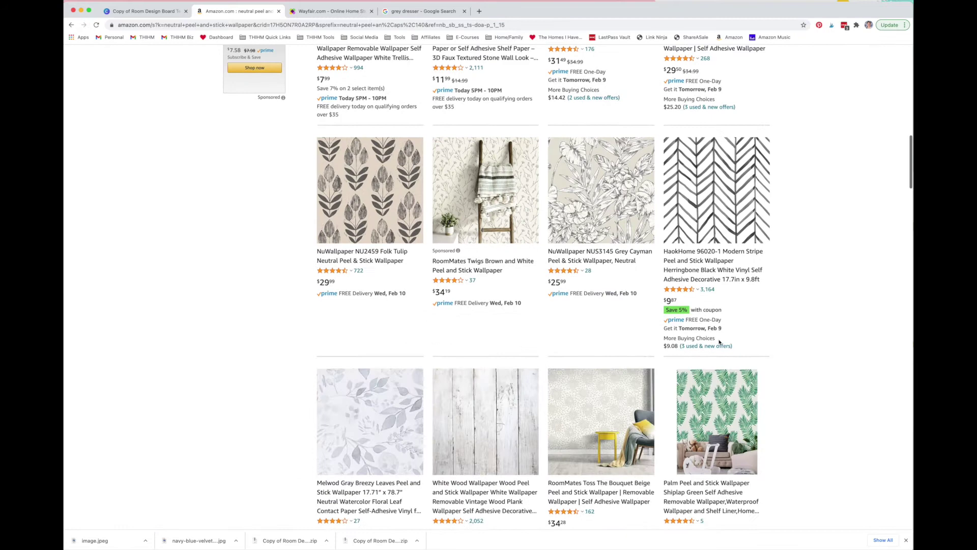
pyautogui.click(613, 412)
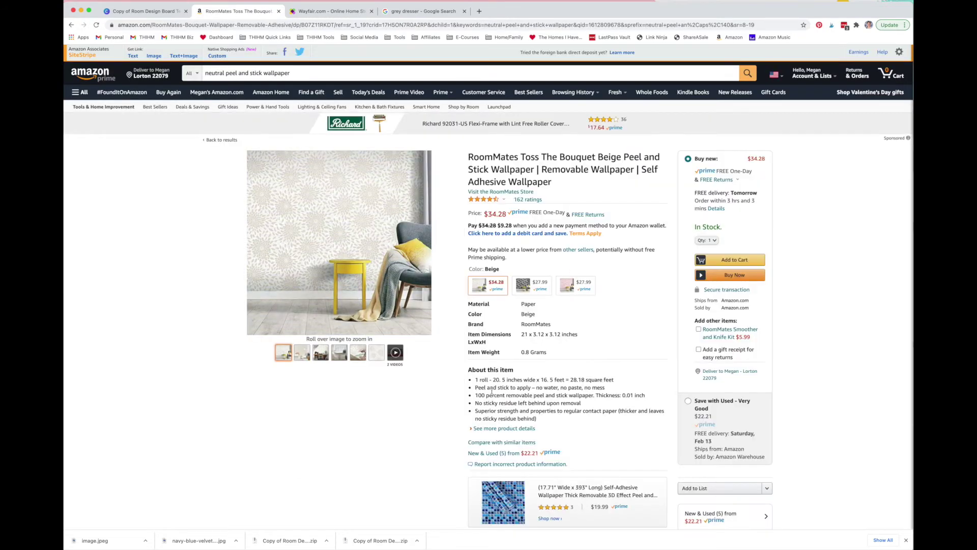
# - Screenshot the enlarged beige floral wallpaper pattern and return to the product page
pyautogui.moveTo(395, 351)
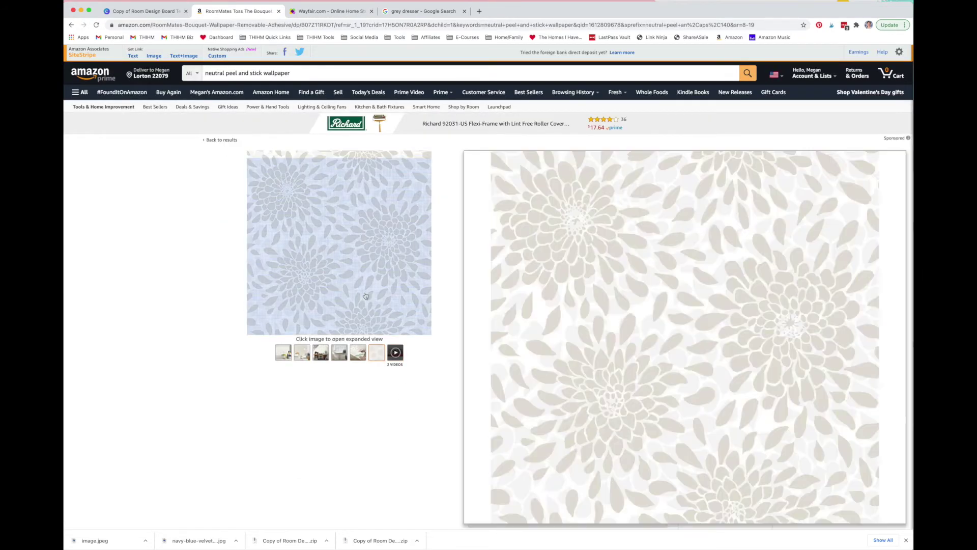
pyautogui.click(365, 295)
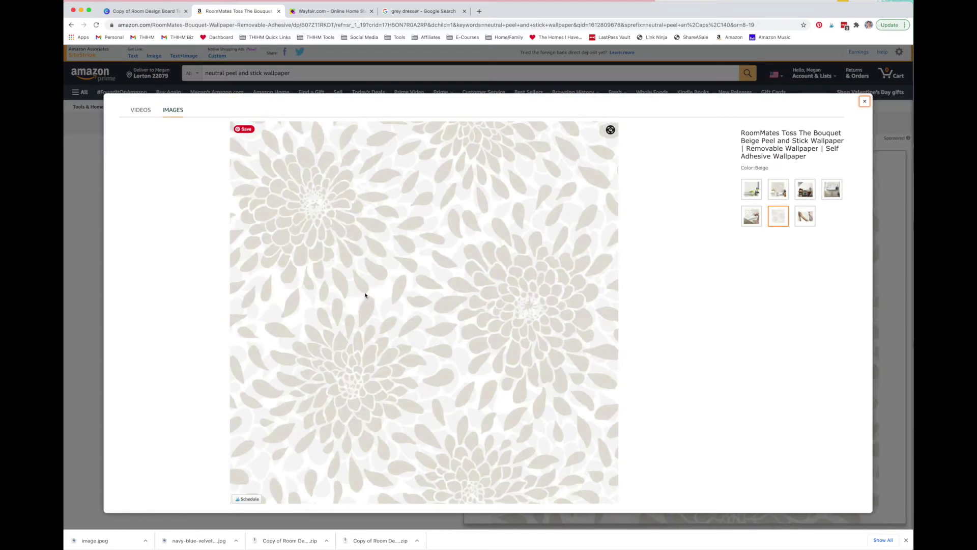
pyautogui.rightClick(507, 319)
pyautogui.press('Escape')
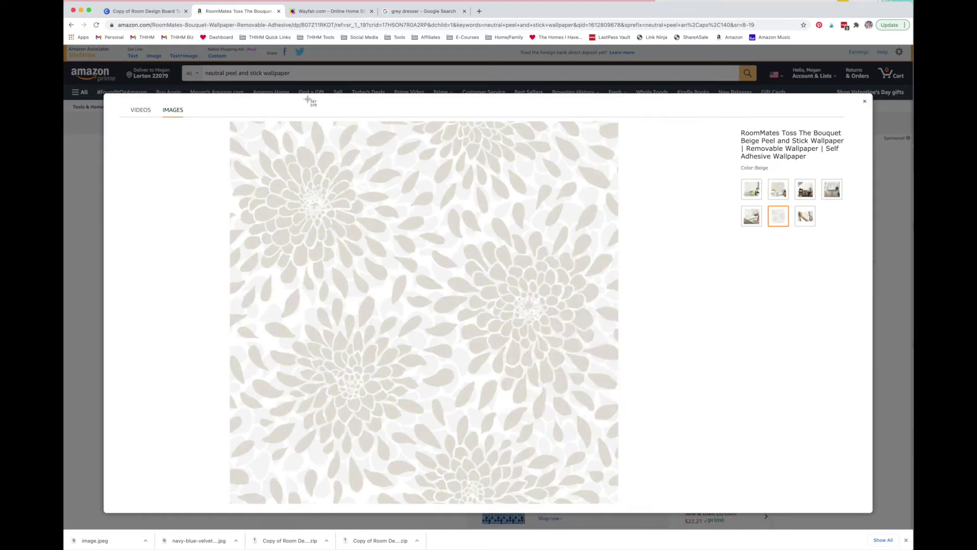
pyautogui.moveTo(229, 121); pyautogui.dragTo(618, 504)
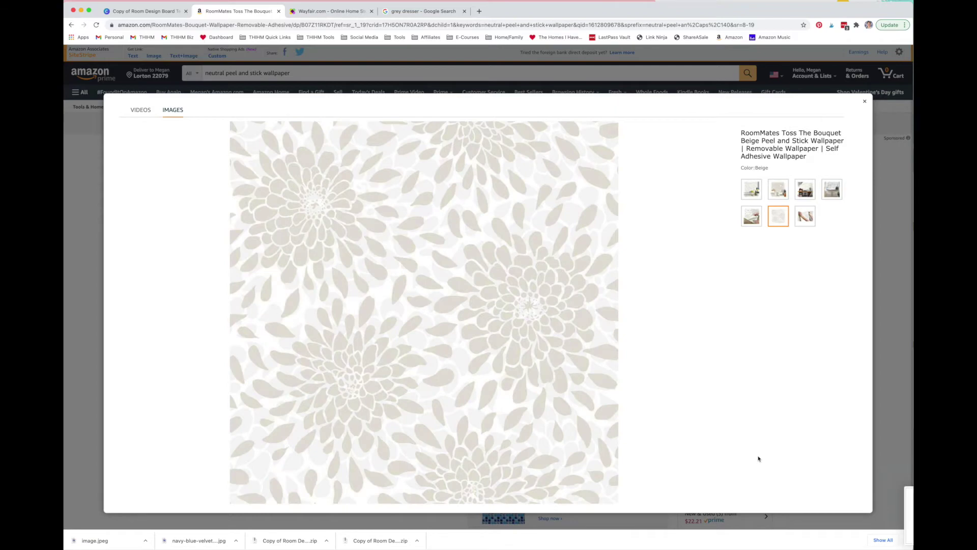
pyautogui.click(864, 102)
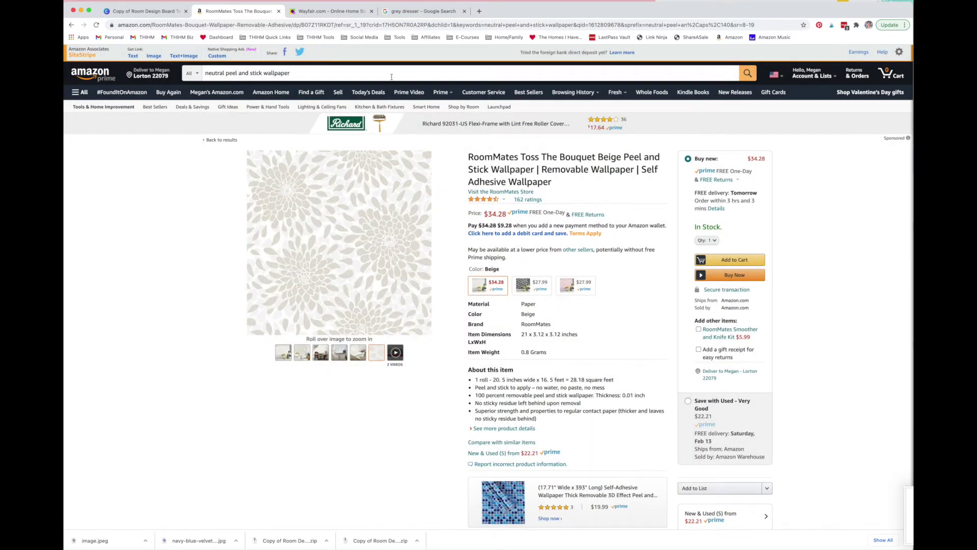
pyautogui.click(330, 11)
# - Search Wayfair for 'navy blue lamps' and open the Davian 32" Table Lamp
pyautogui.write('navy blue lamps')
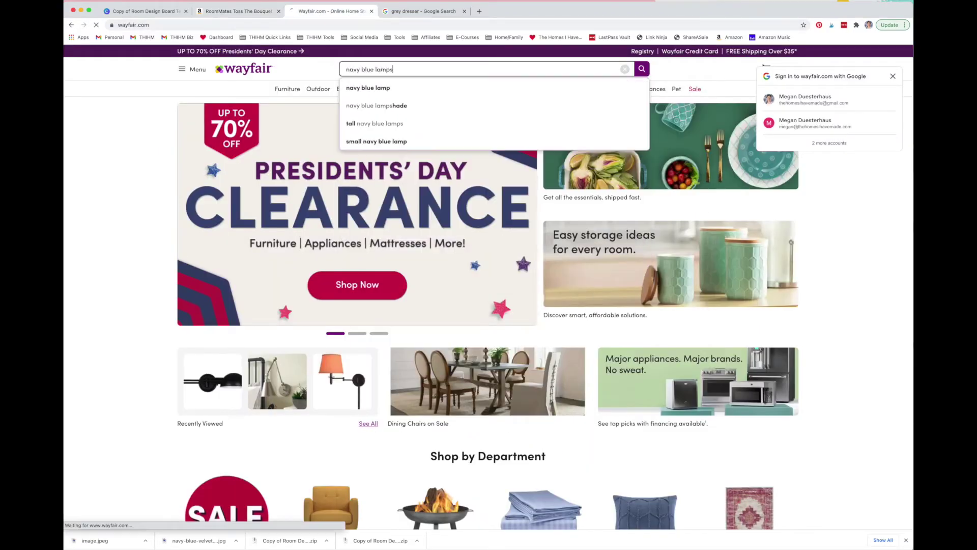
pyautogui.press('Return')
pyautogui.scroll(-10, 477, 231)
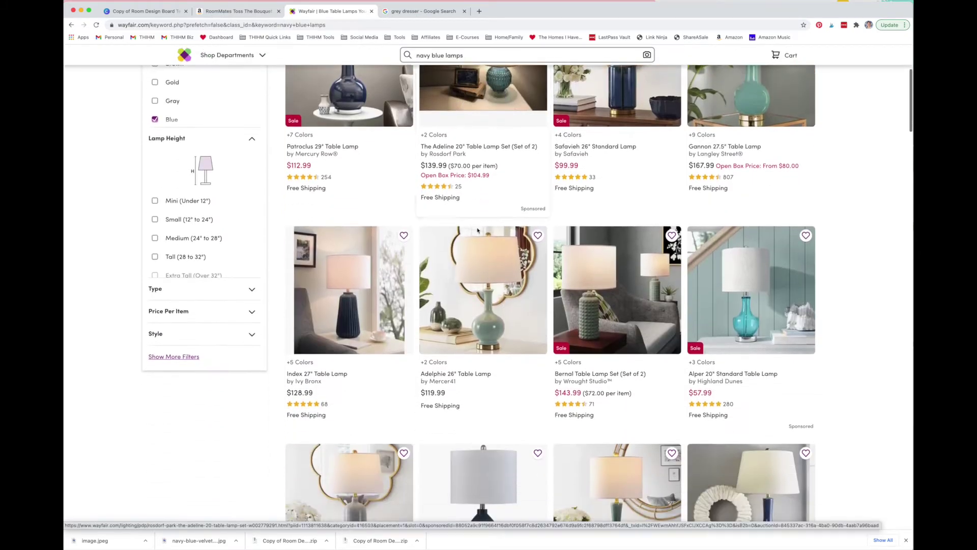
pyautogui.scroll(-15, 477, 231)
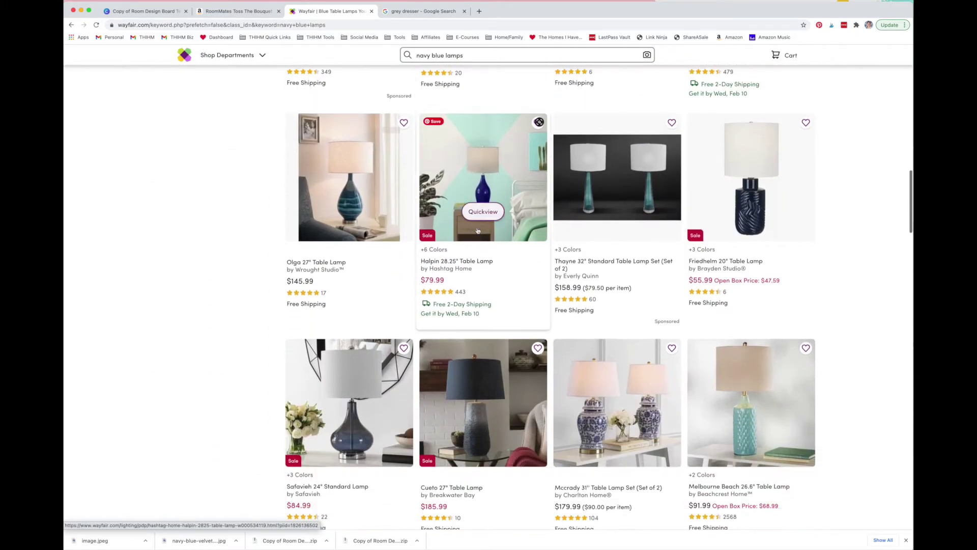
pyautogui.scroll(-10, 478, 230)
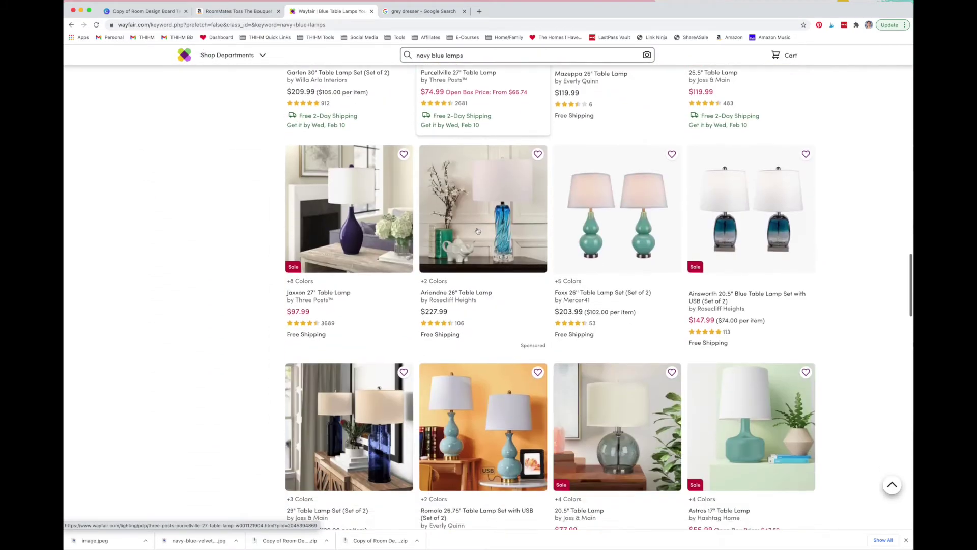
pyautogui.scroll(12, 478, 231)
pyautogui.scroll(5, 478, 231)
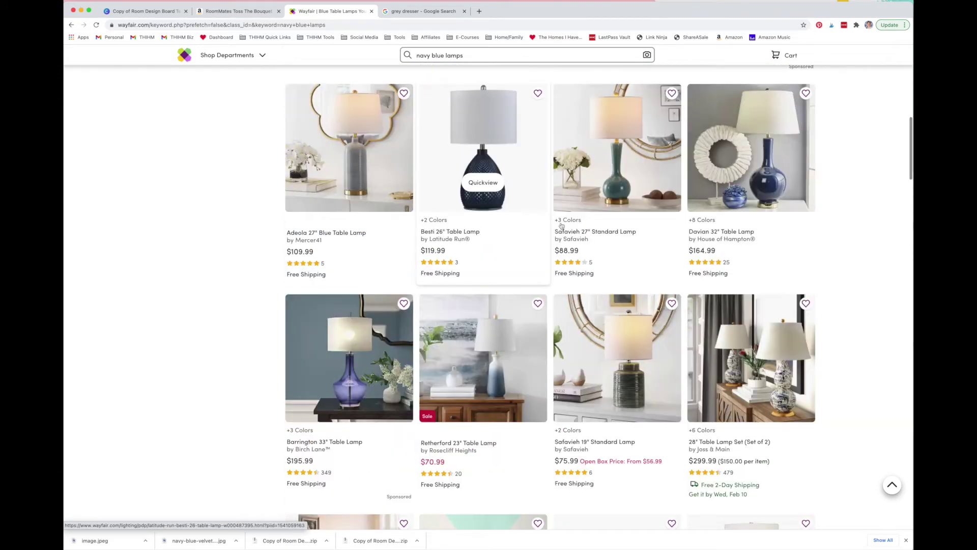
pyautogui.click(477, 230)
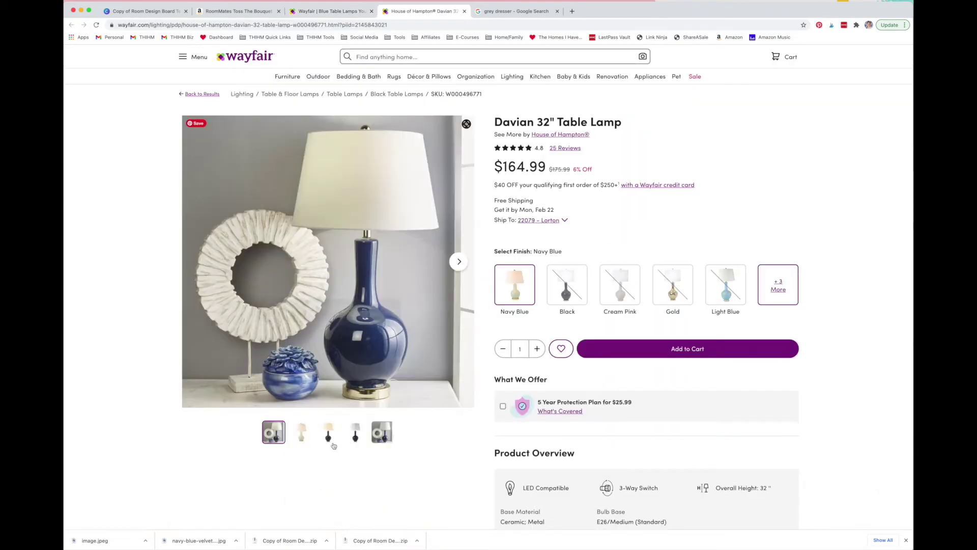
# - Screenshot the navy lamp's plain-background product photo
pyautogui.click(328, 431)
pyautogui.click(354, 433)
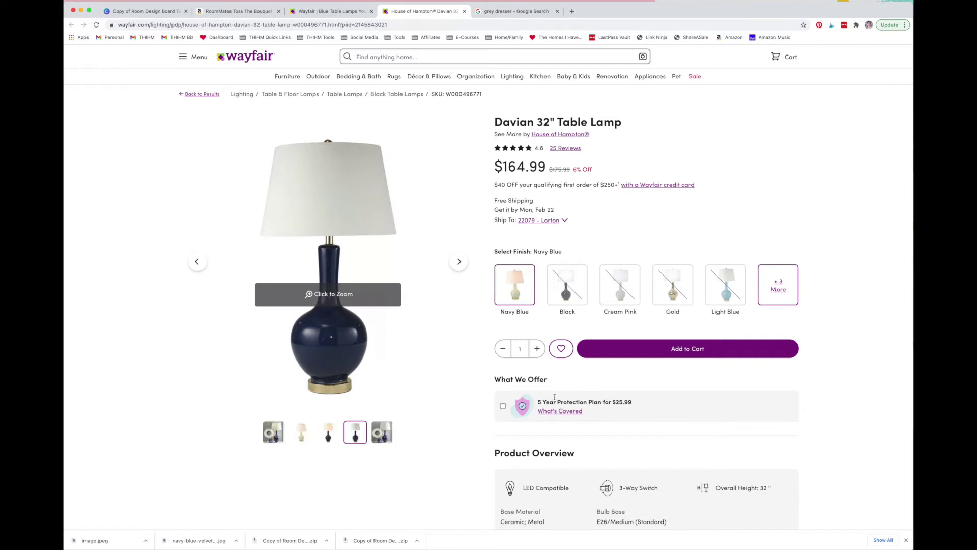
pyautogui.click(335, 302)
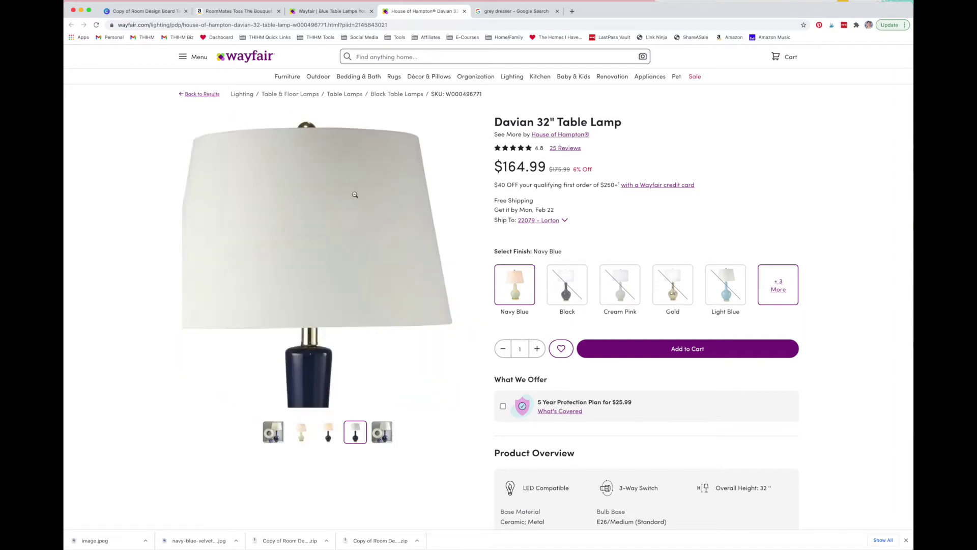
pyautogui.click(291, 247)
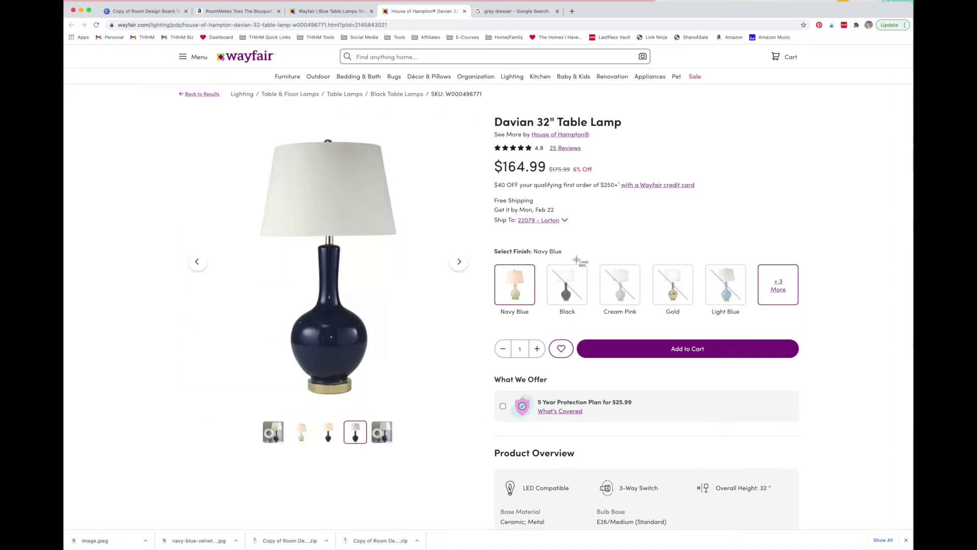
pyautogui.moveTo(247, 133); pyautogui.dragTo(448, 424)
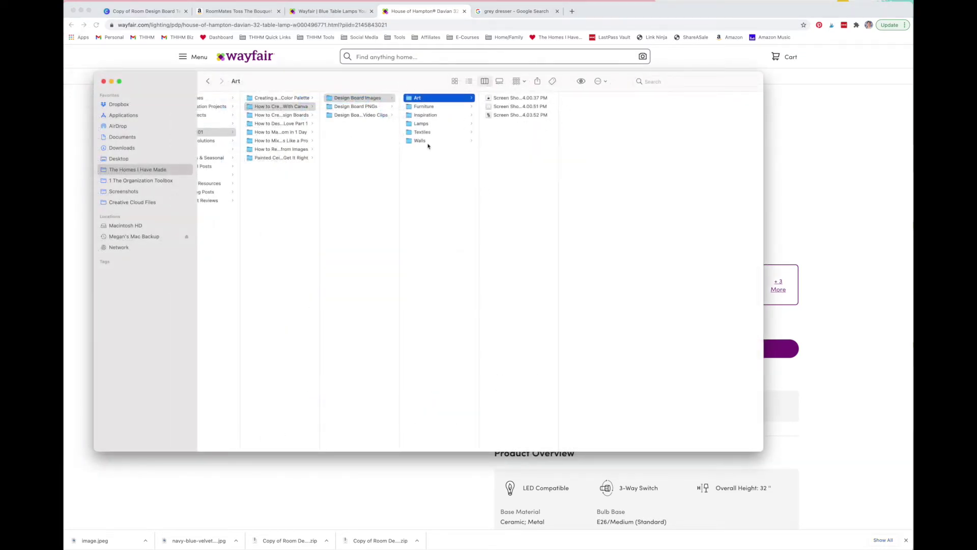
# - Preview the three Art screenshots, then the bed and second file in Furniture
pyautogui.click(518, 99)
pyautogui.click(519, 106)
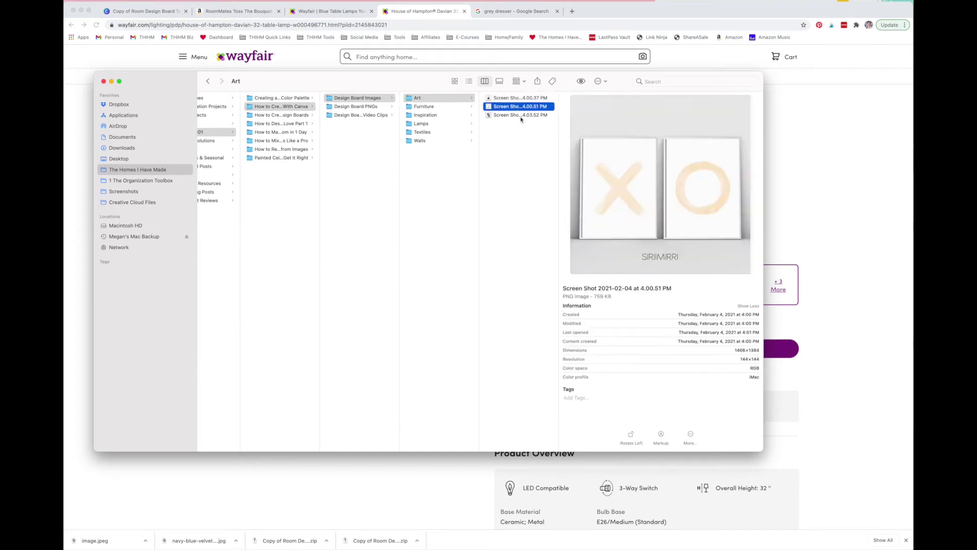
pyautogui.click(520, 115)
pyautogui.click(424, 106)
pyautogui.click(504, 98)
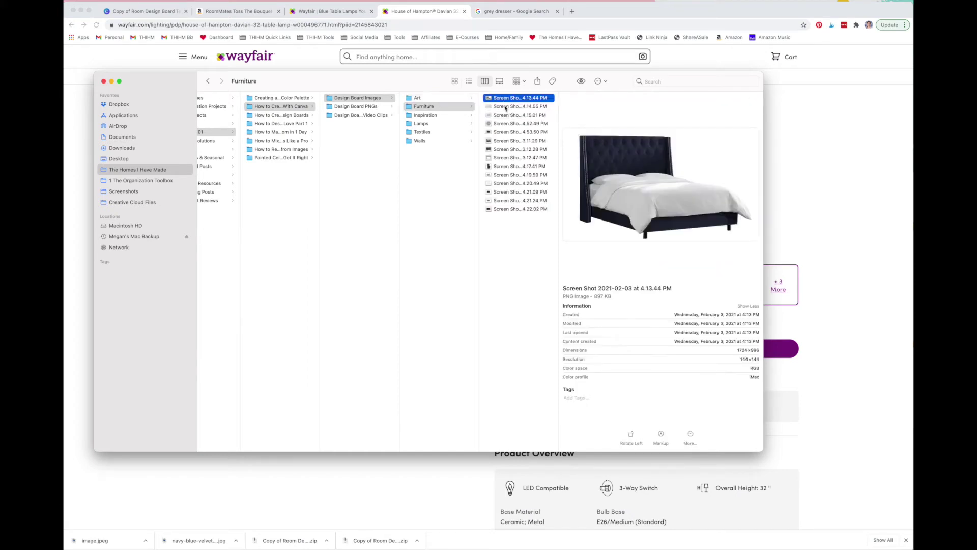
pyautogui.click(505, 106)
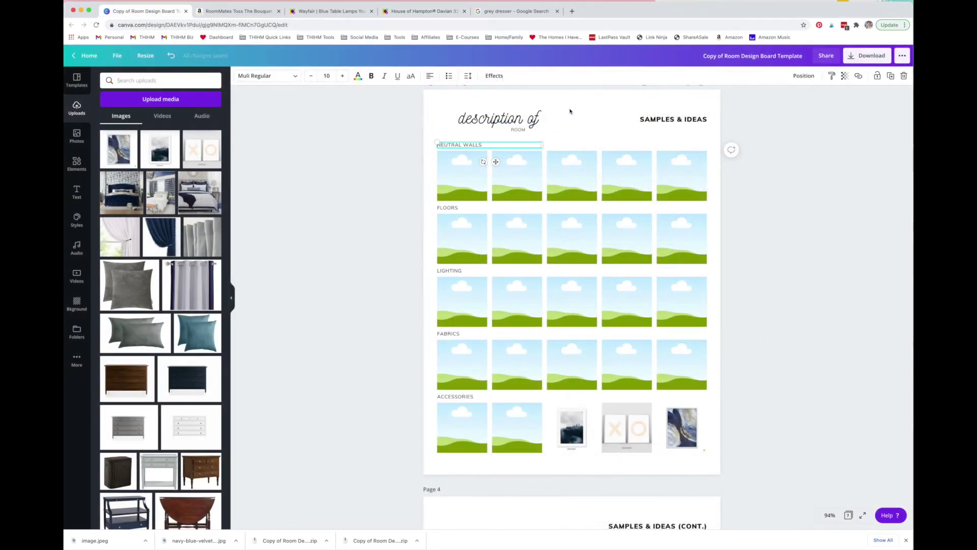
# - Fill the five Neutral Walls frames with white textured, beige, grey damask, pale leafy and floral swatches
pyautogui.click(581, 122)
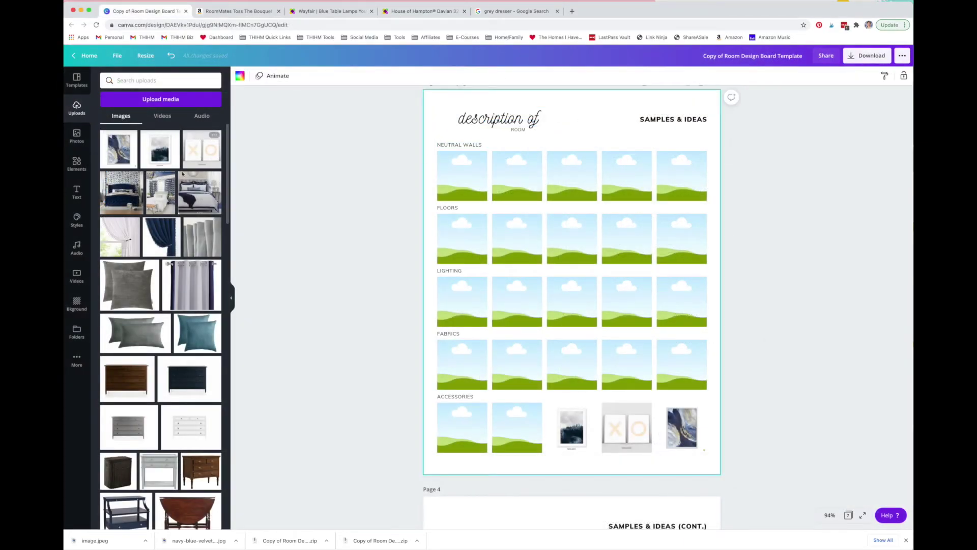
pyautogui.scroll(-15, 176, 250)
pyautogui.moveTo(202, 319); pyautogui.dragTo(462, 175)
pyautogui.moveTo(119, 360); pyautogui.dragTo(516, 175)
pyautogui.moveTo(203, 403); pyautogui.dragTo(572, 175)
pyautogui.moveTo(120, 447); pyautogui.dragTo(627, 175)
pyautogui.moveTo(120, 489); pyautogui.dragTo(682, 176)
# - Rename FLOORS to BLUE WALLS and fill its five frames with navy and blue swatches
pyautogui.click(443, 207)
pyautogui.doubleClick(440, 208)
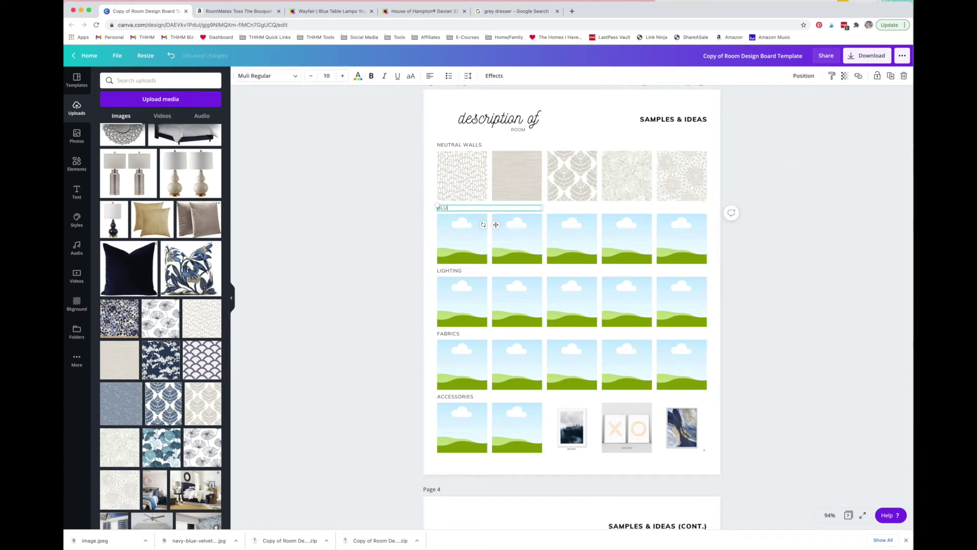
pyautogui.moveTo(161, 359); pyautogui.dragTo(462, 239)
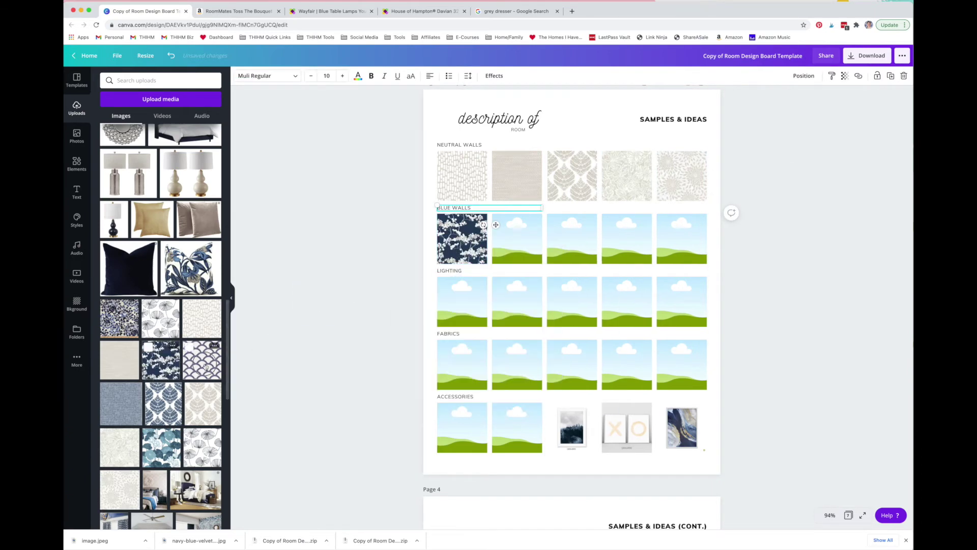
pyautogui.moveTo(202, 359); pyautogui.dragTo(517, 239)
pyautogui.moveTo(352, 343); pyautogui.dragTo(571, 239)
pyautogui.moveTo(120, 403); pyautogui.dragTo(626, 238)
pyautogui.moveTo(178, 315); pyautogui.dragTo(682, 238)
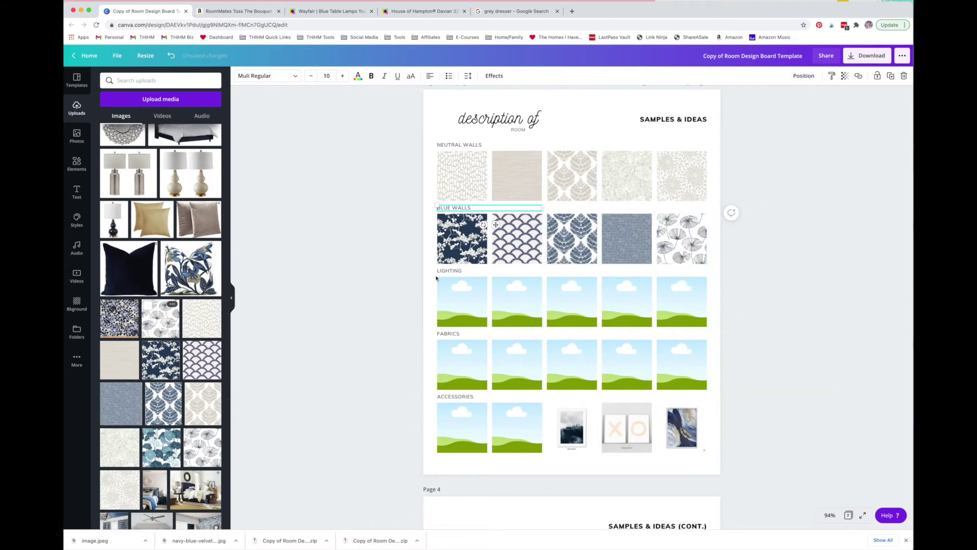
# - Rename LIGHTING to CURTAINS and fill its five frames with curtain images, ending with leopard print
pyautogui.click(450, 271)
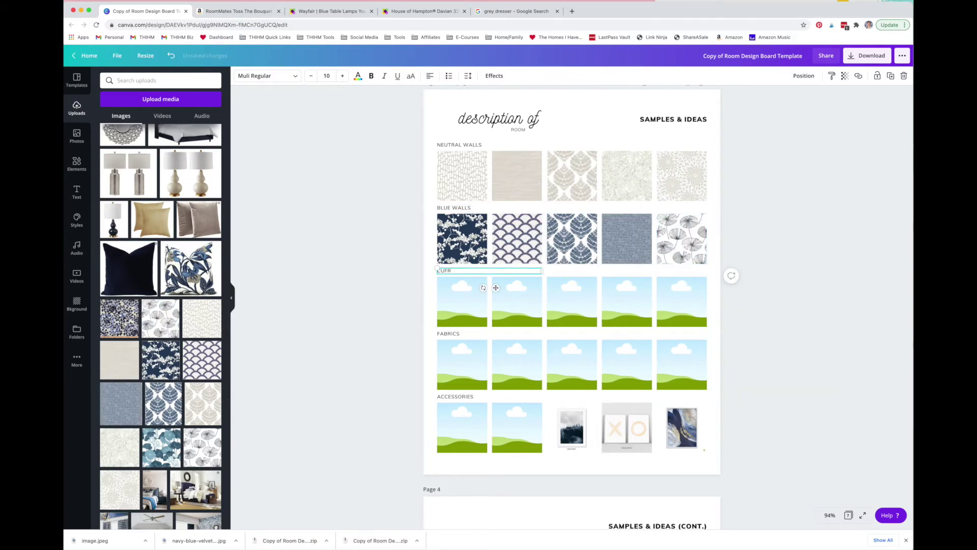
pyautogui.write('CURTAINS')
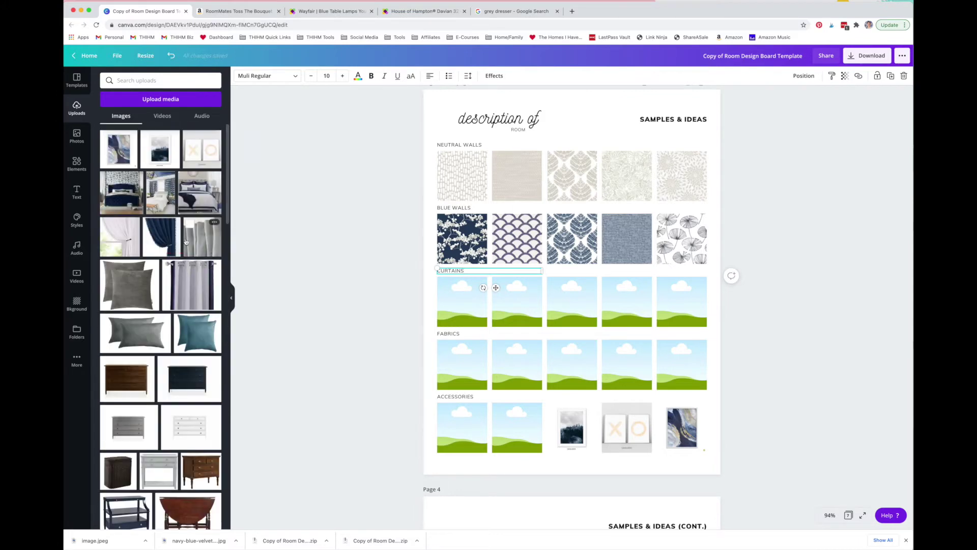
pyautogui.moveTo(191, 285); pyautogui.dragTo(462, 301)
pyautogui.moveTo(202, 236); pyautogui.dragTo(517, 302)
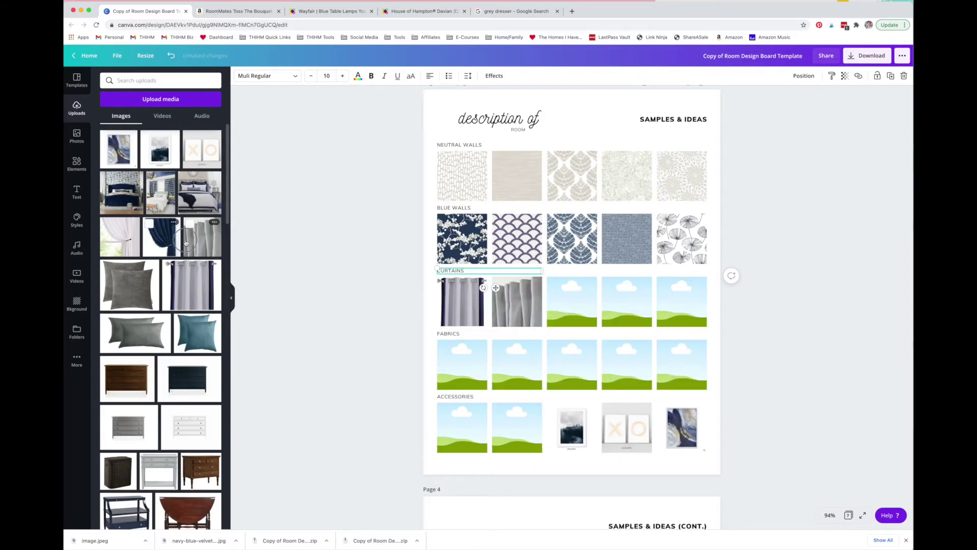
pyautogui.moveTo(172, 241); pyautogui.dragTo(572, 301)
pyautogui.moveTo(120, 236); pyautogui.dragTo(627, 301)
pyautogui.scroll(-3, 187, 342)
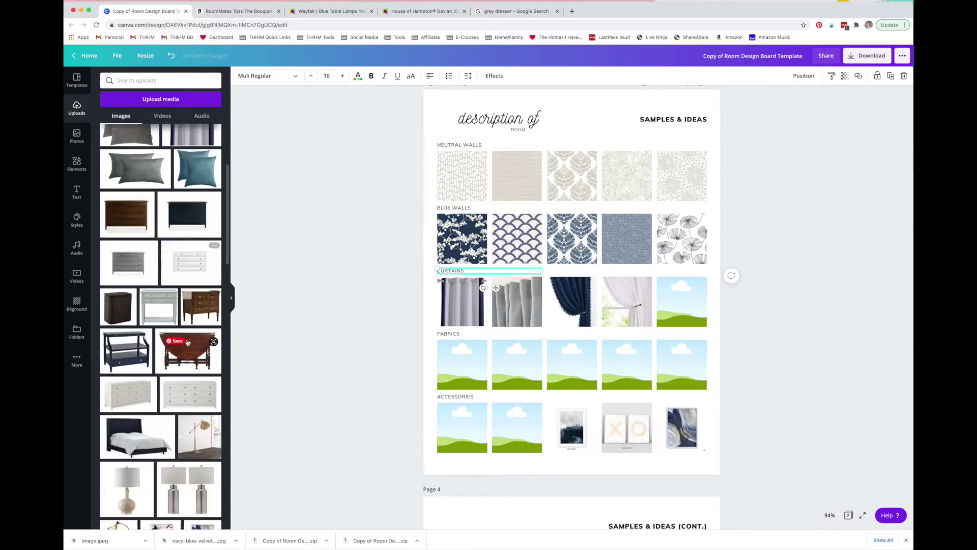
pyautogui.scroll(-10, 187, 342)
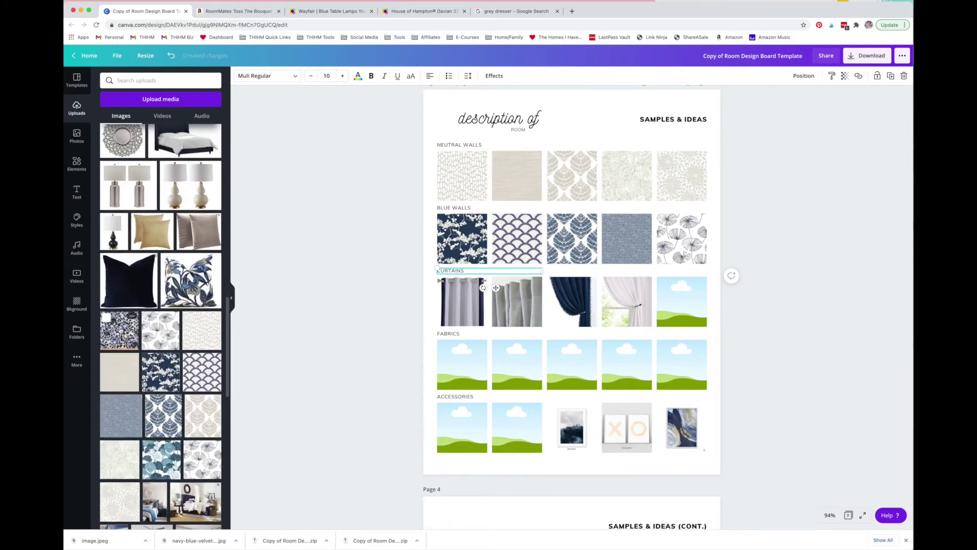
pyautogui.moveTo(119, 330); pyautogui.dragTo(681, 301)
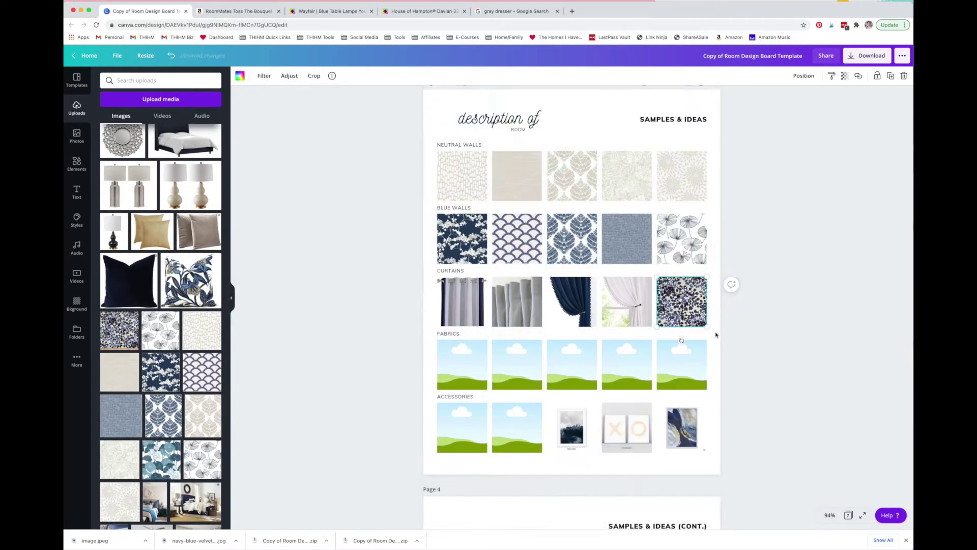
pyautogui.scroll(-4, 716, 335)
pyautogui.scroll(5, 161, 325)
# - Drag the brass, white gourd and navy gourd lamps into the first three Lamps frames
pyautogui.moveTo(118, 219); pyautogui.dragTo(463, 396)
pyautogui.moveTo(126, 170); pyautogui.dragTo(517, 396)
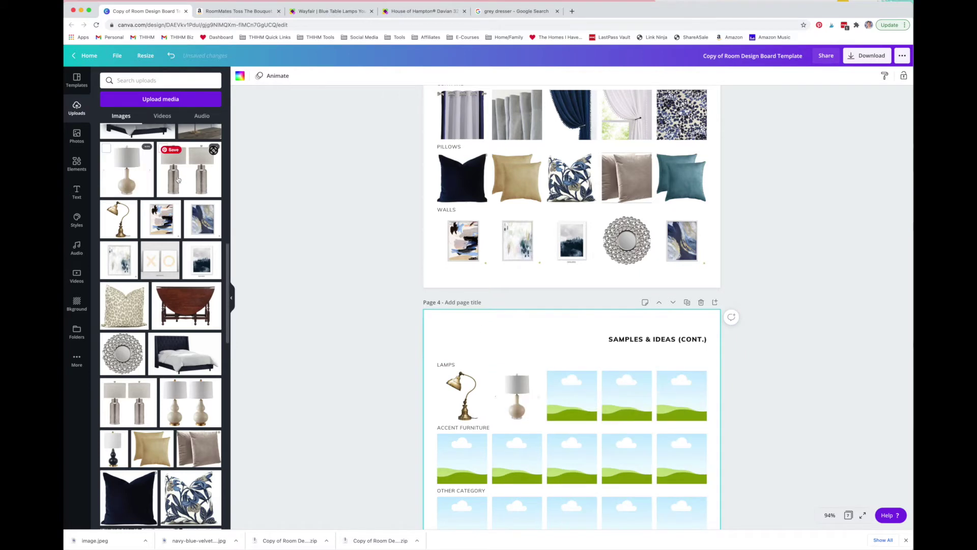
pyautogui.moveTo(113, 453); pyautogui.dragTo(570, 396)
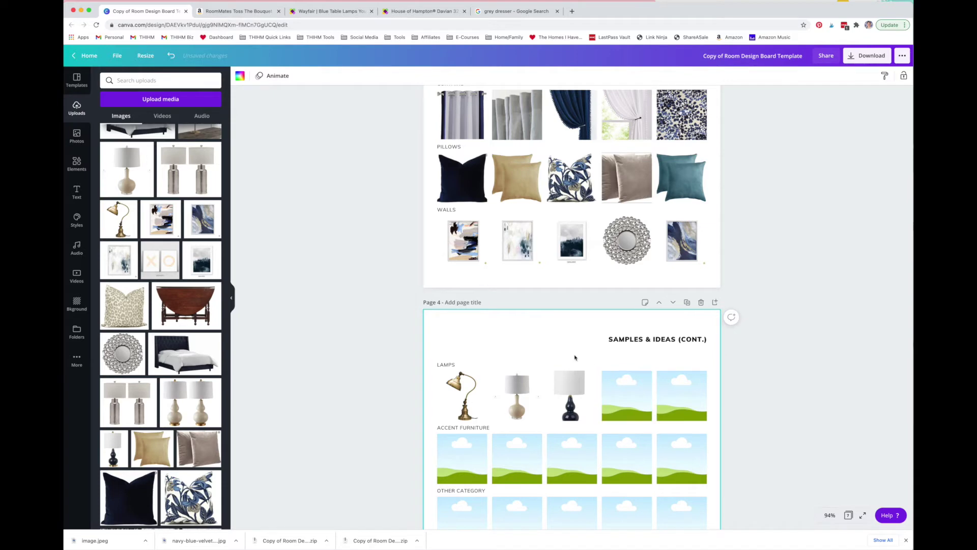
# - Detach the navy lamp from its frame, shrink it and line it up in the Lamps row
pyautogui.press('BackSpace')
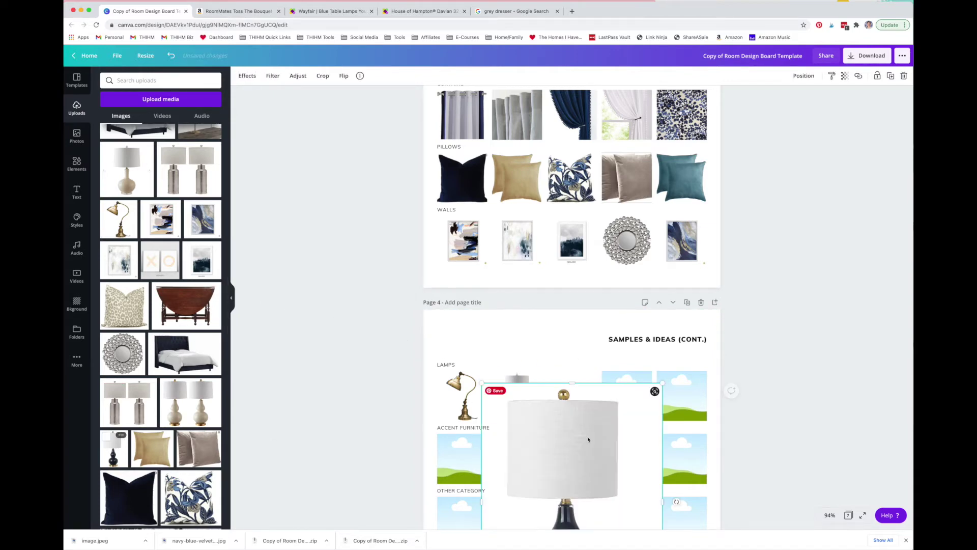
pyautogui.moveTo(586, 443); pyautogui.dragTo(580, 366)
pyautogui.moveTo(461, 311); pyautogui.dragTo(566, 405)
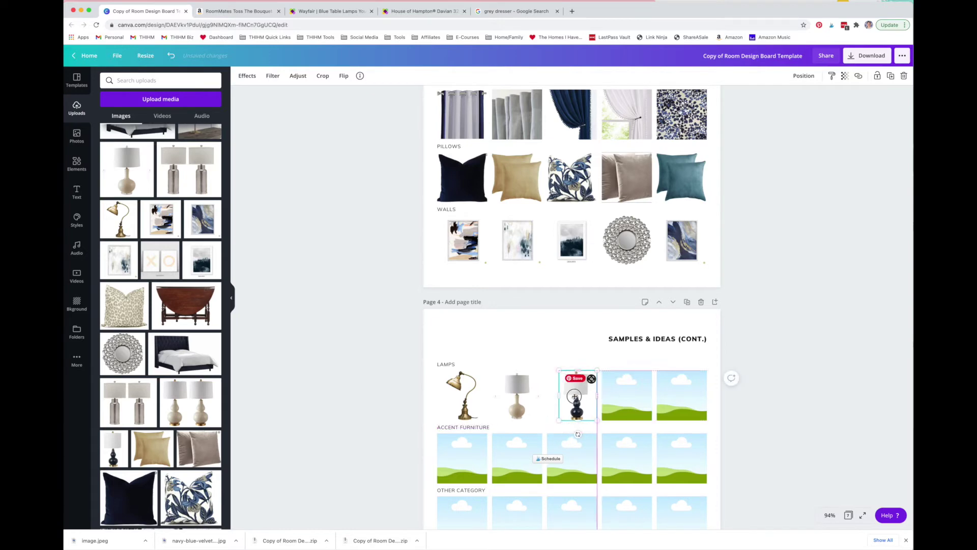
pyautogui.moveTo(579, 400); pyautogui.dragTo(571, 397)
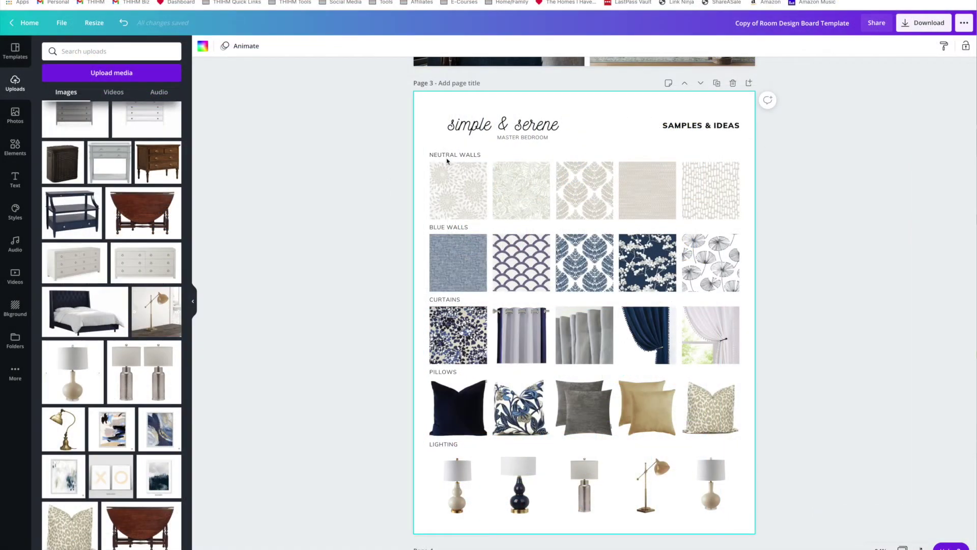
# - Scroll through template pages 4 to 7, then back up to Page 5, Design Board #1
pyautogui.scroll(-3, 452, 228)
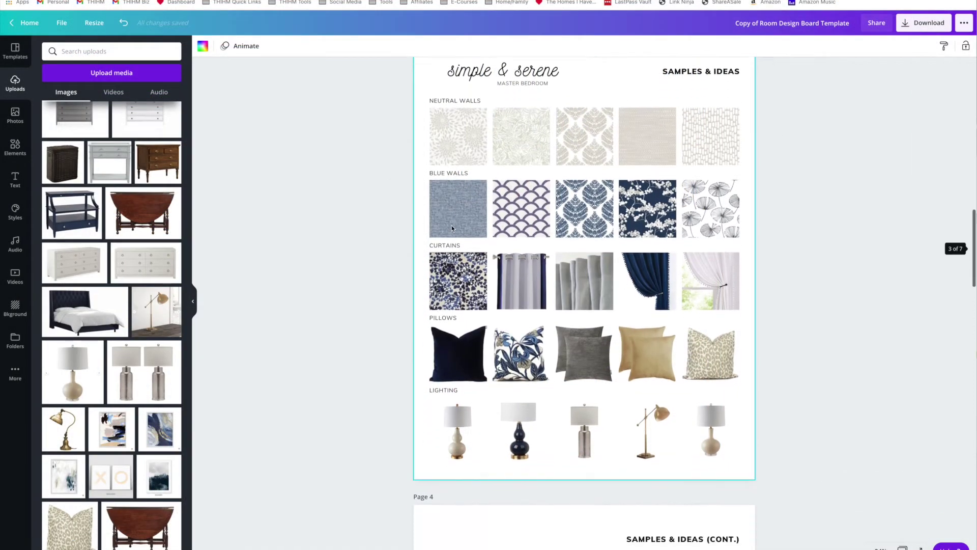
pyautogui.scroll(-2, 452, 228)
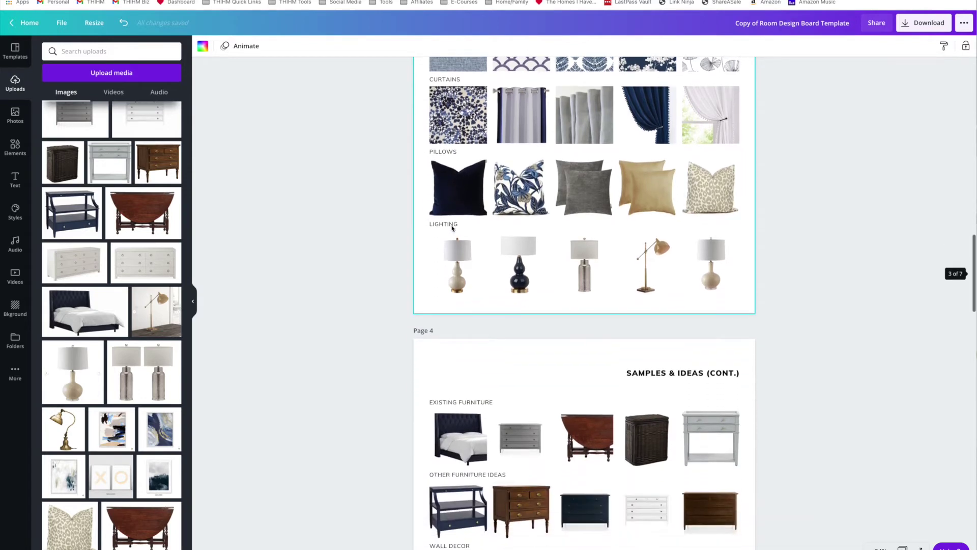
pyautogui.scroll(-6, 452, 228)
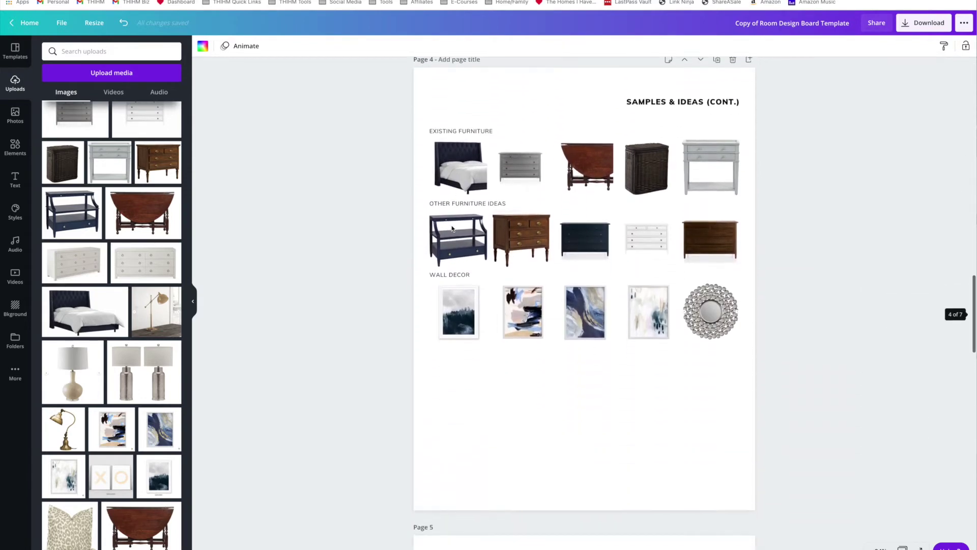
pyautogui.scroll(-10, 452, 228)
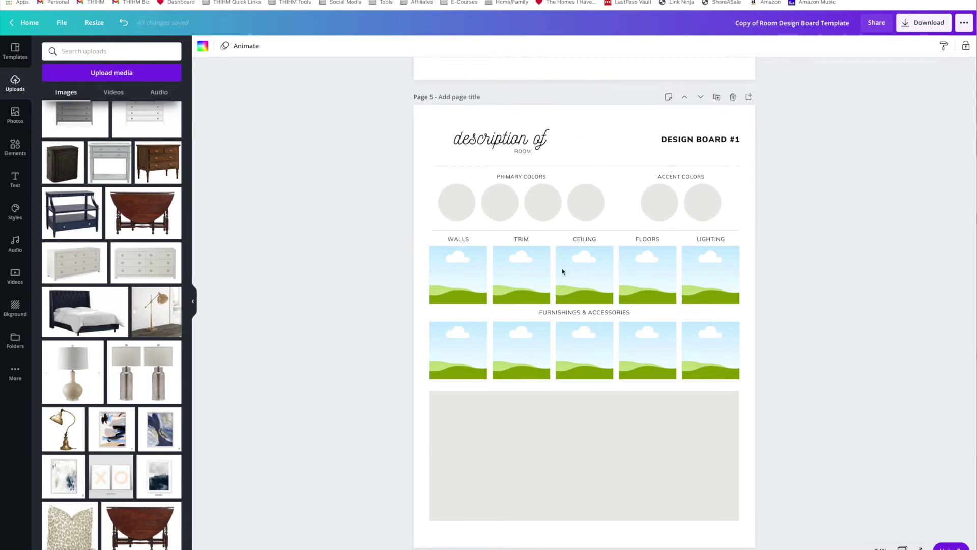
pyautogui.scroll(-11, 597, 314)
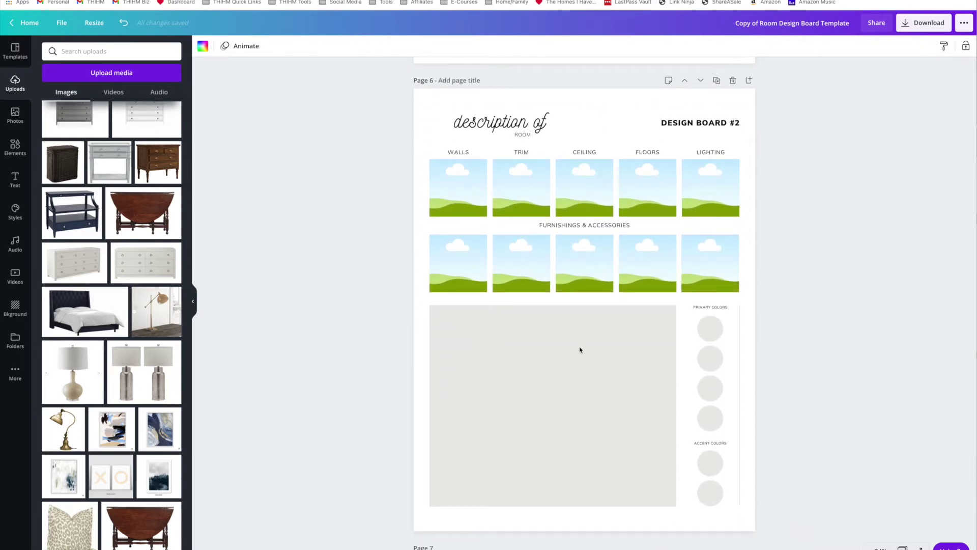
pyautogui.scroll(-10, 579, 350)
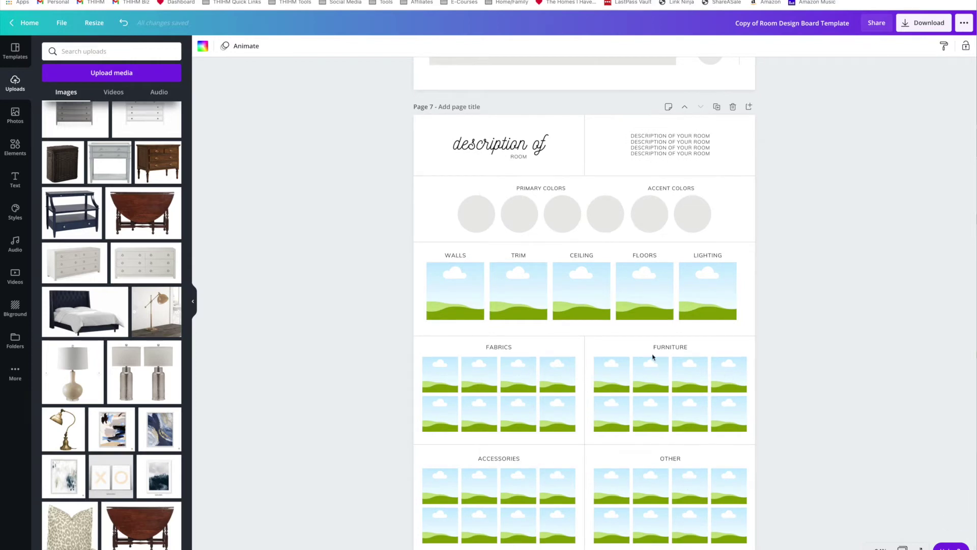
pyautogui.scroll(-1, 656, 358)
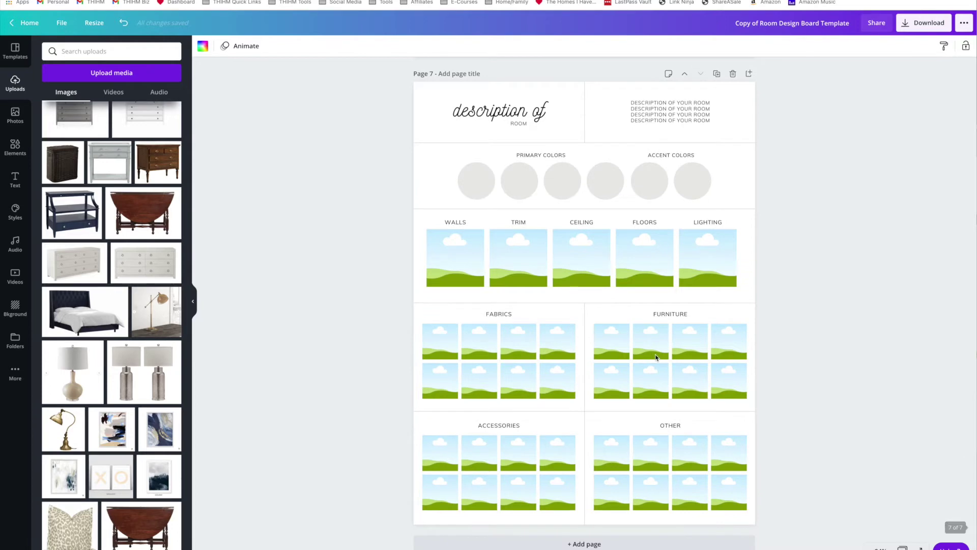
pyautogui.scroll(15, 656, 358)
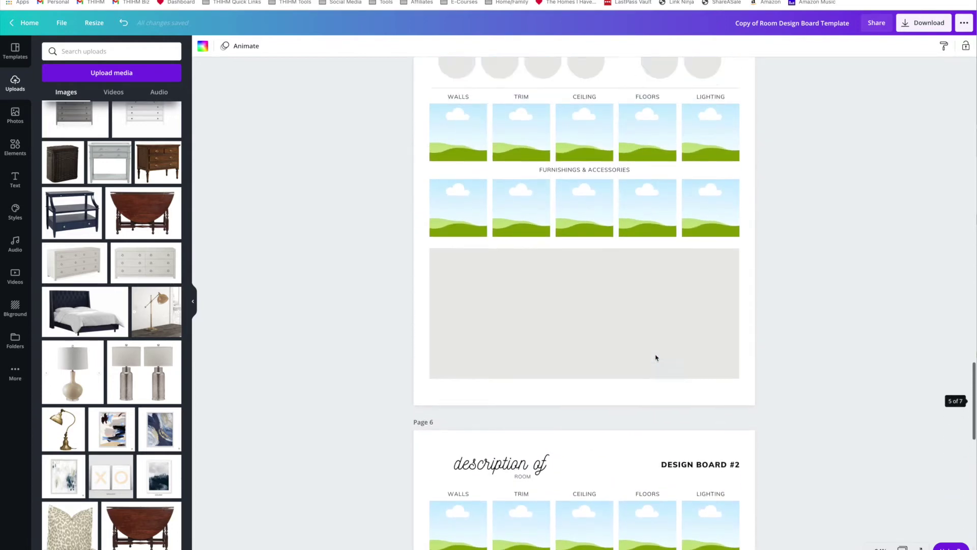
pyautogui.scroll(3, 656, 358)
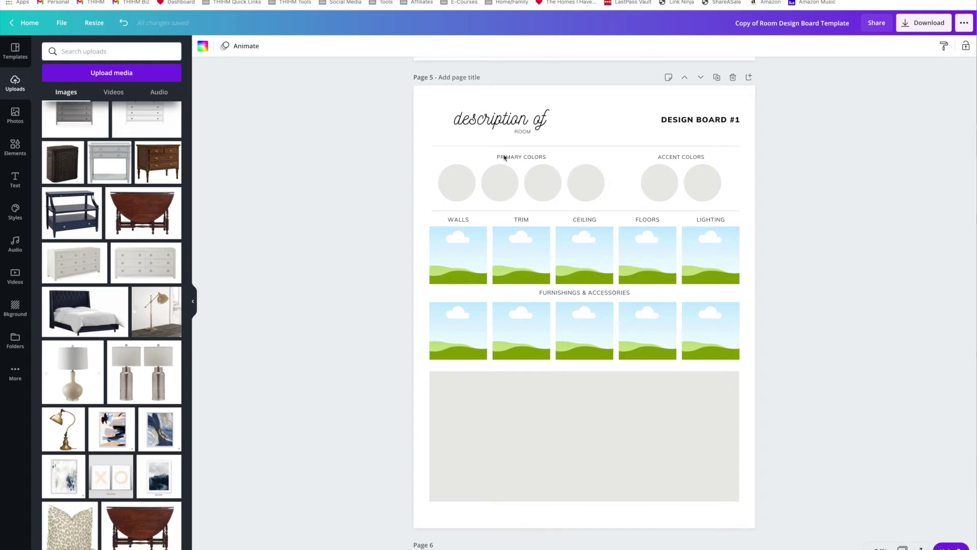
# - Colour the first two primary circles navy and blue
pyautogui.click(459, 187)
pyautogui.click(459, 189)
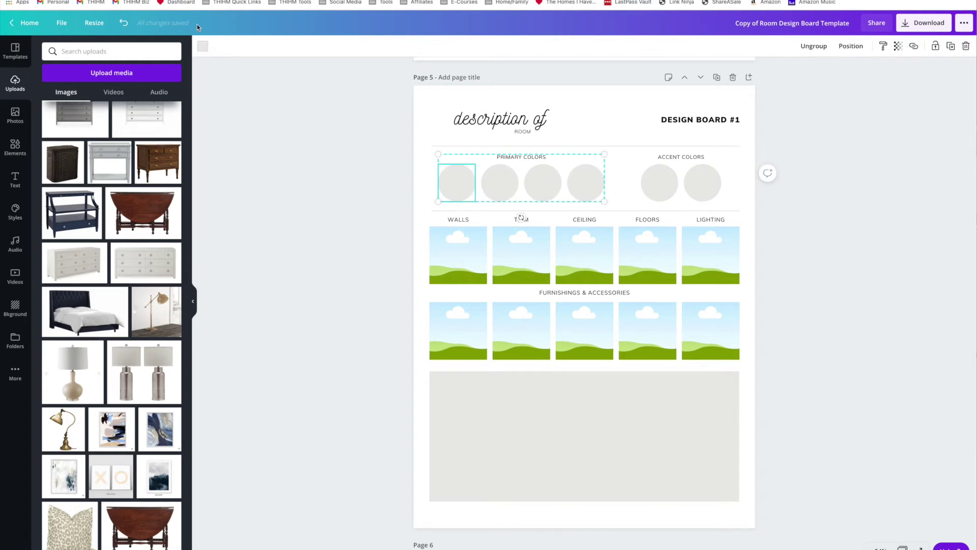
pyautogui.click(203, 47)
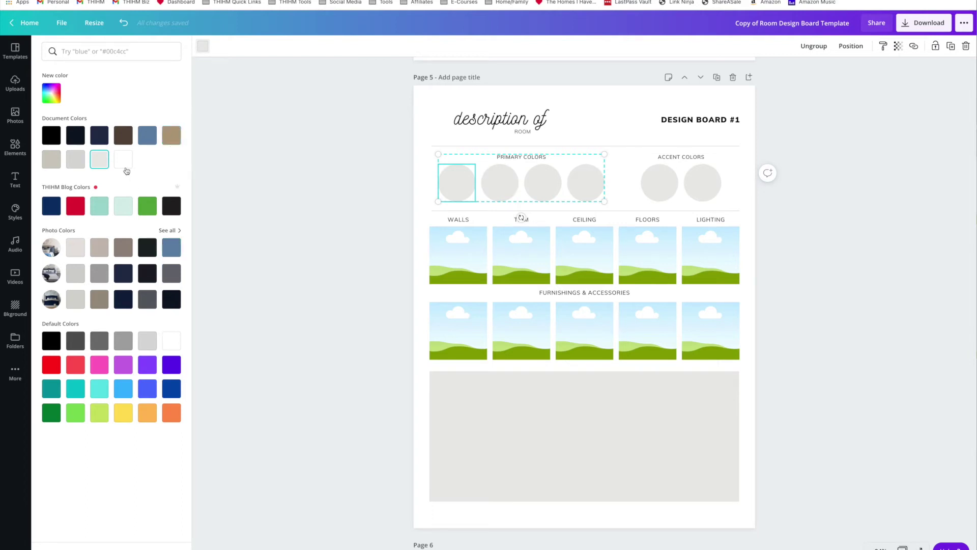
pyautogui.click(99, 137)
pyautogui.click(496, 187)
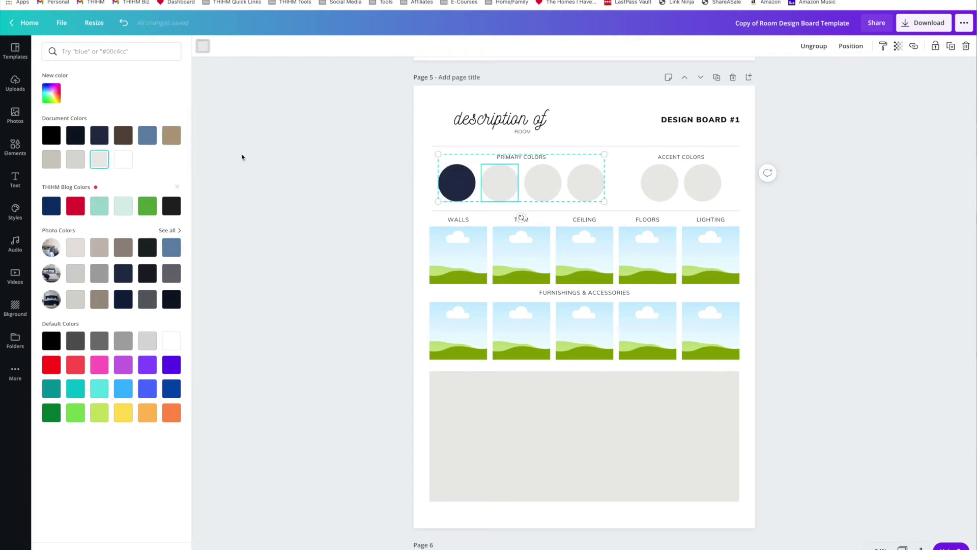
pyautogui.click(147, 136)
# - Colour the following circles, giving the two accent circles tan and black
pyautogui.press('Tab')
pyautogui.click(171, 135)
pyautogui.press('Tab')
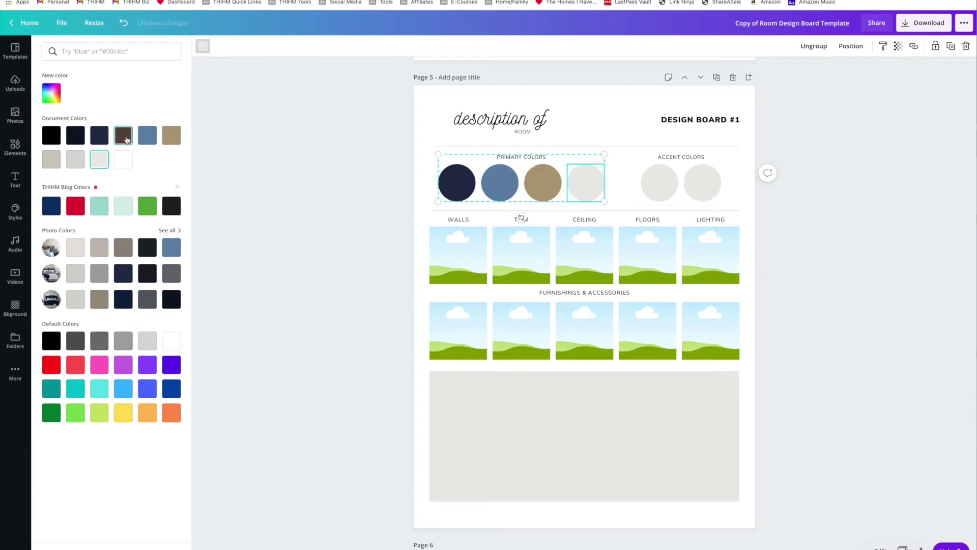
pyautogui.press('Tab')
pyautogui.click(171, 136)
pyautogui.press('Tab')
pyautogui.click(51, 135)
# - Recolour the remaining primary circles light grey and a light beige photo colour
pyautogui.press('Tab')
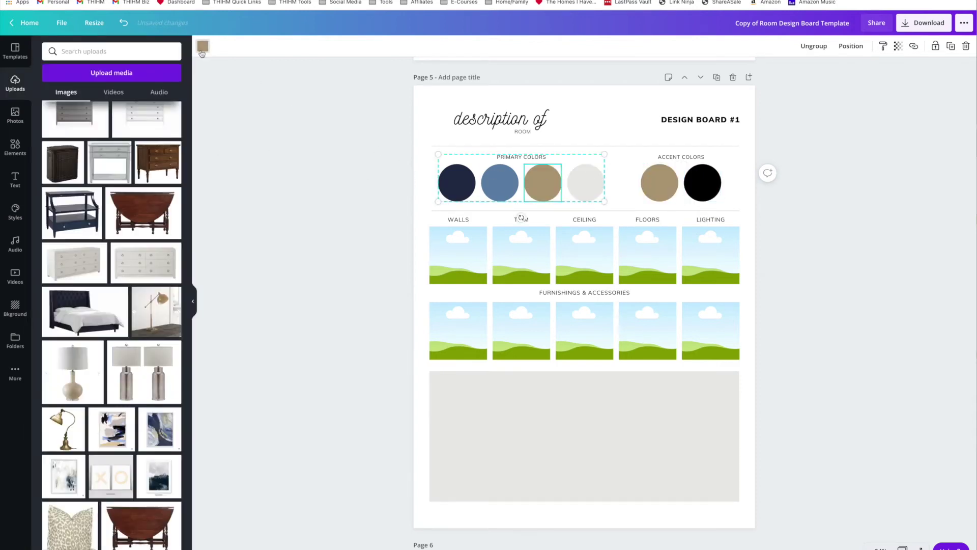
pyautogui.press('Tab')
pyautogui.click(51, 159)
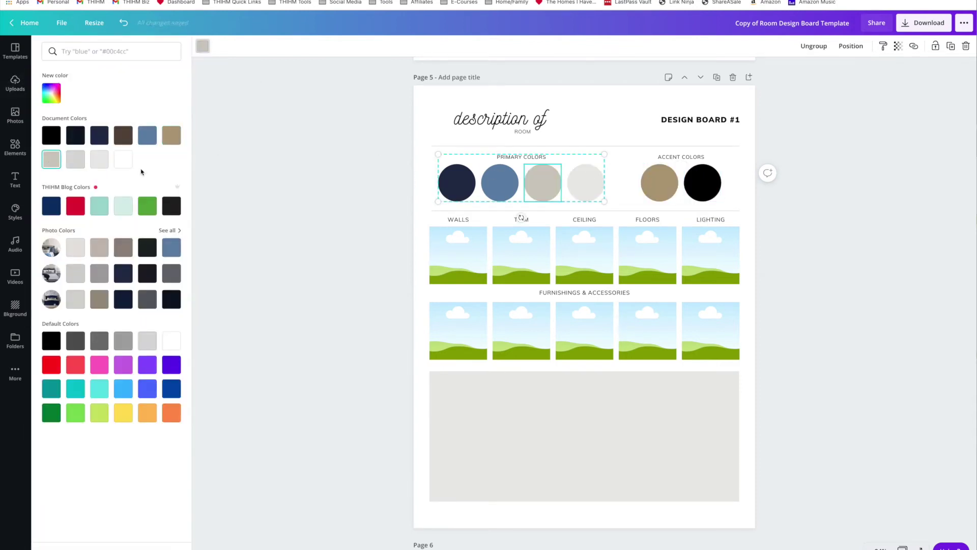
pyautogui.click(169, 231)
pyautogui.click(170, 235)
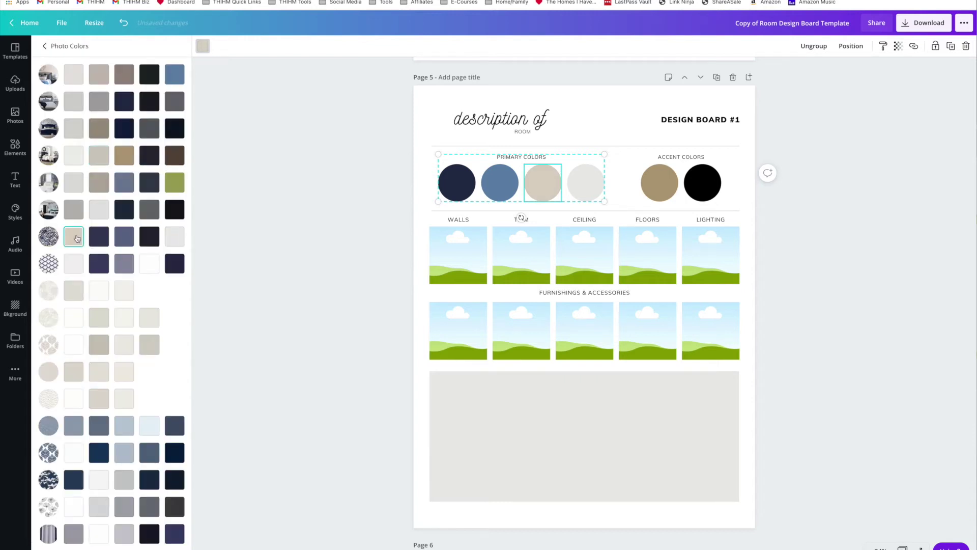
pyautogui.click(421, 232)
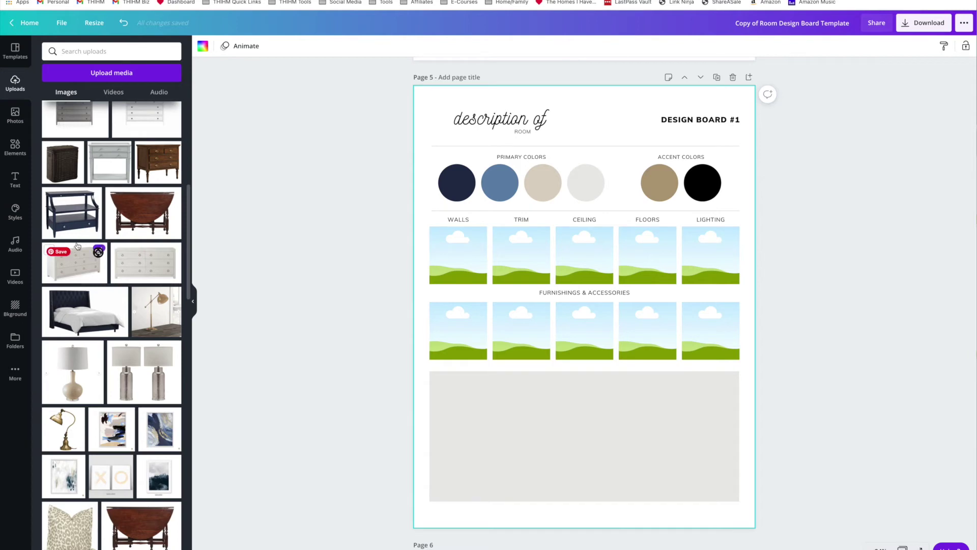
# - Place the linen texture in the Walls frame
pyautogui.scroll(-10, 73, 246)
pyautogui.scroll(-3, 73, 245)
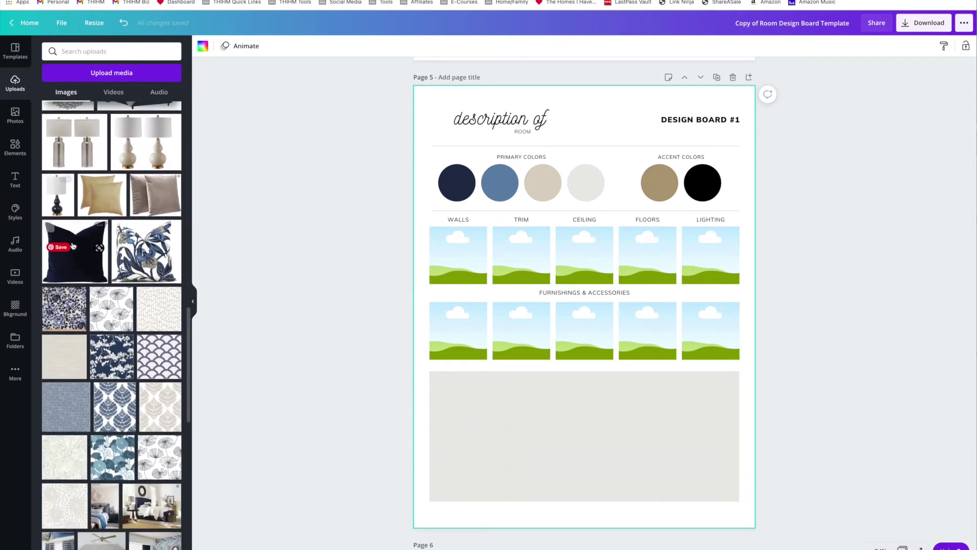
pyautogui.moveTo(64, 317); pyautogui.dragTo(459, 257)
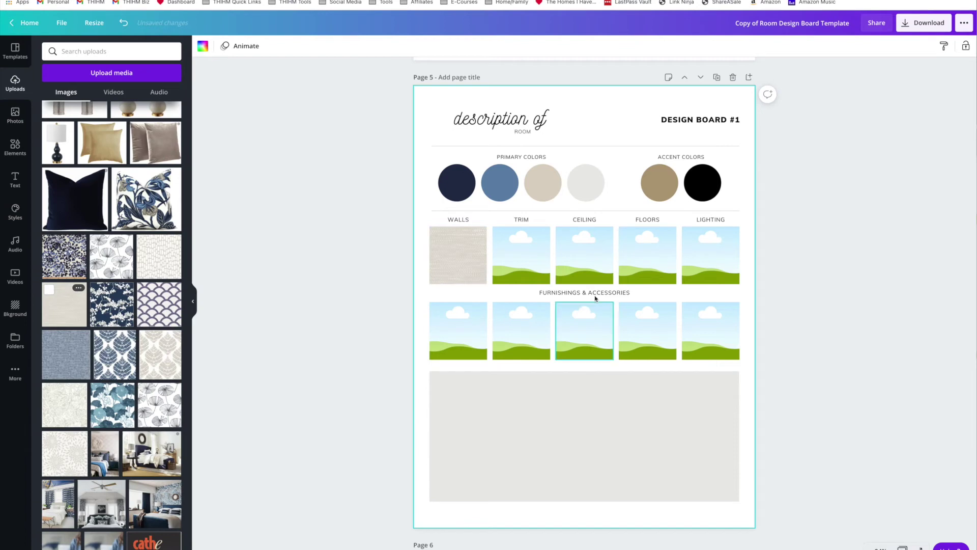
# - Relabel the TRIM, CEILING and FLOORS headings as Curtains, Pillows and Artwork
pyautogui.click(523, 221)
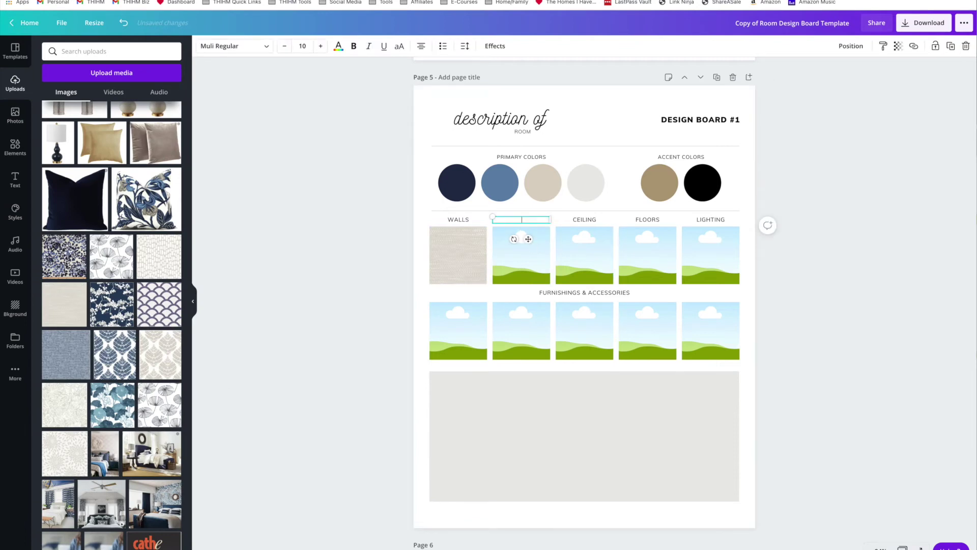
pyautogui.doubleClick(586, 220)
pyautogui.write('PILL')
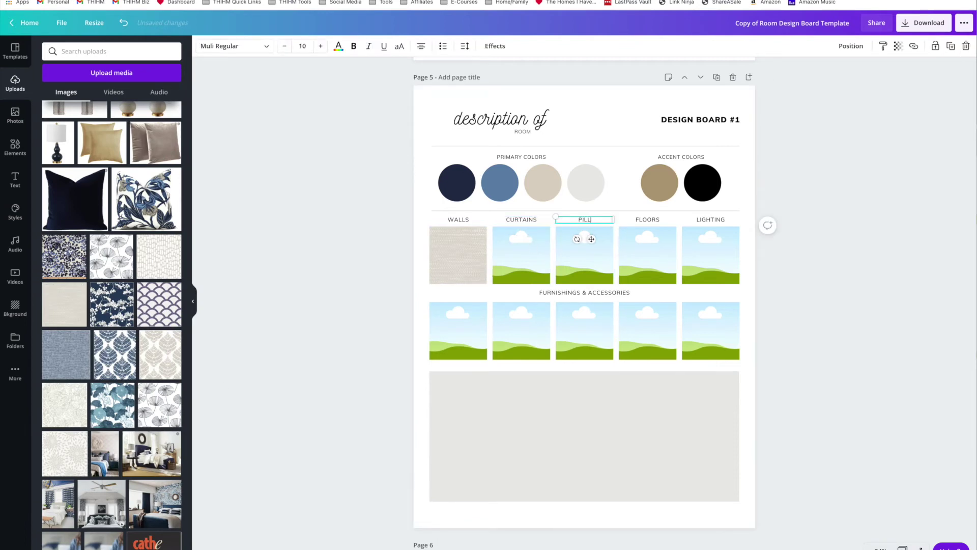
pyautogui.write('OWS')
pyautogui.click(648, 222)
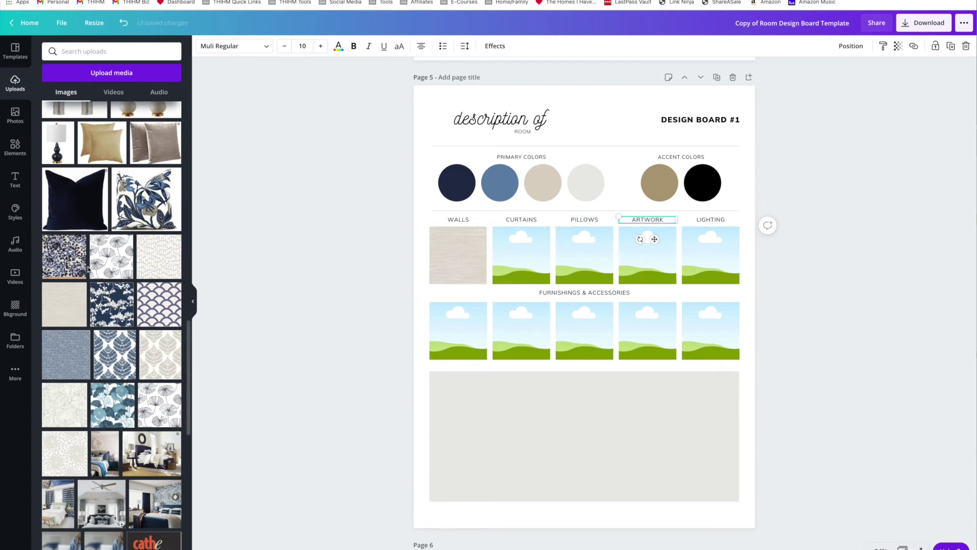
# - Fill the Curtains frame with the blue leopard print and adjust its crop
pyautogui.scroll(-5, 88, 269)
pyautogui.scroll(5, 87, 269)
pyautogui.moveTo(84, 269); pyautogui.dragTo(488, 291)
pyautogui.doubleClick(520, 258)
# - Confirm the curtain crop and place the leopard pillow in the Pillows frame
pyautogui.click(214, 46)
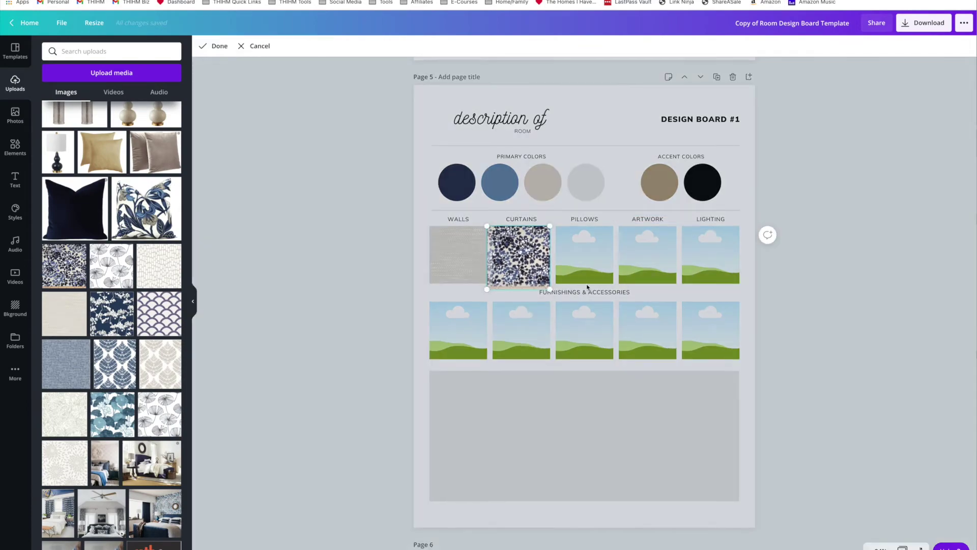
pyautogui.scroll(-4, 92, 308)
pyautogui.scroll(6, 92, 308)
pyautogui.scroll(2, 92, 300)
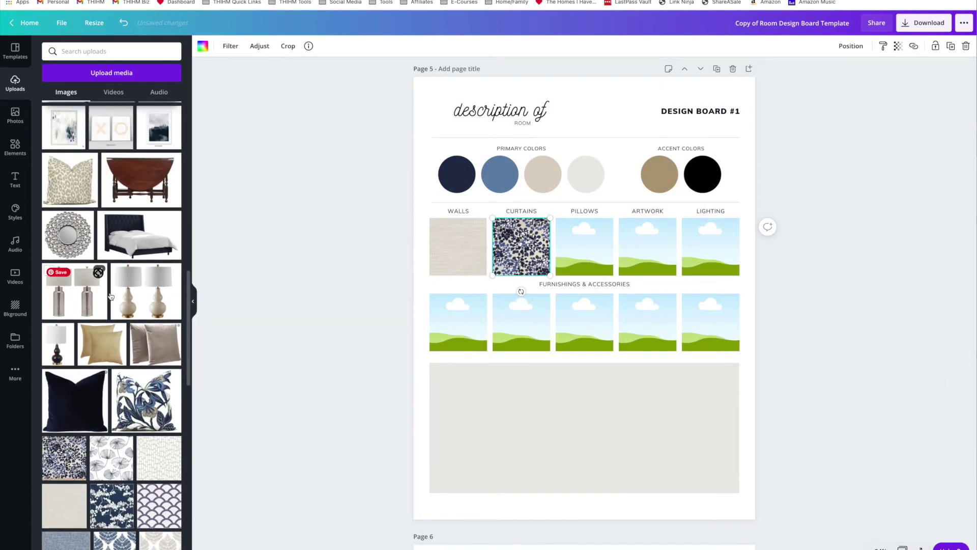
pyautogui.scroll(15, 549, 272)
pyautogui.scroll(-1, 548, 273)
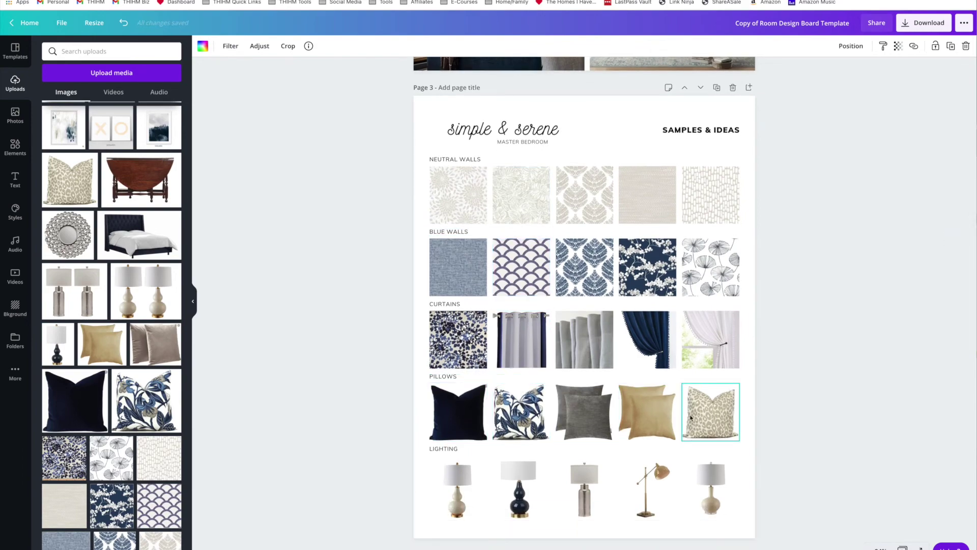
pyautogui.scroll(-15, 659, 387)
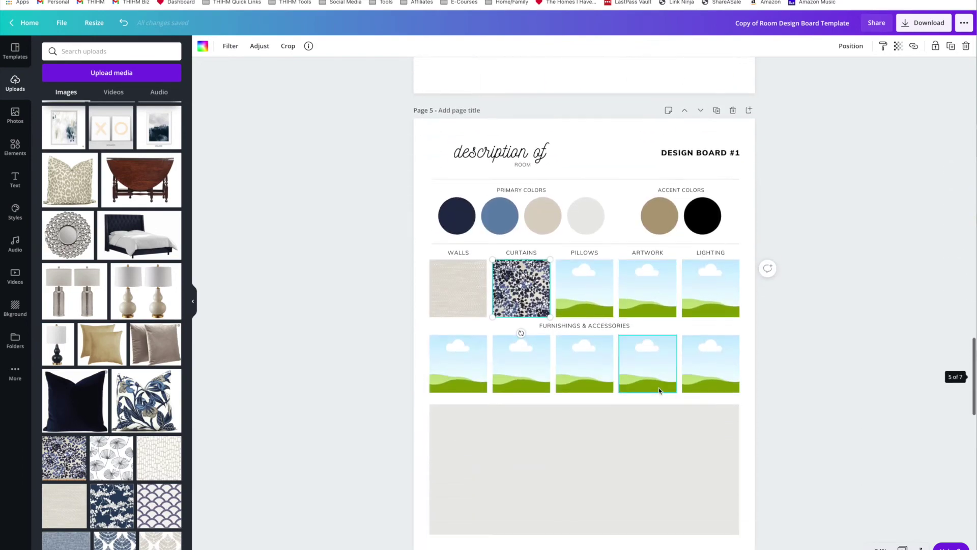
pyautogui.scroll(5, 126, 255)
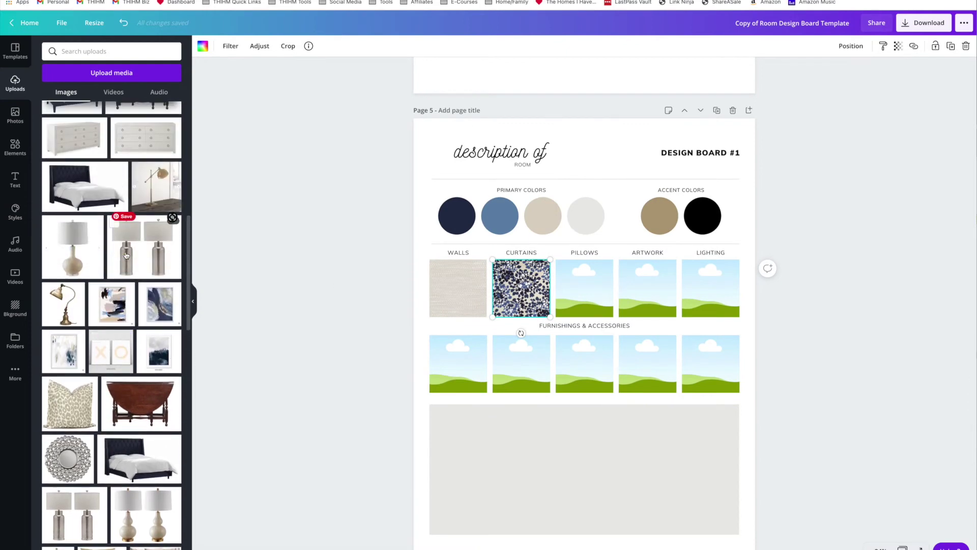
pyautogui.moveTo(69, 394); pyautogui.dragTo(560, 280)
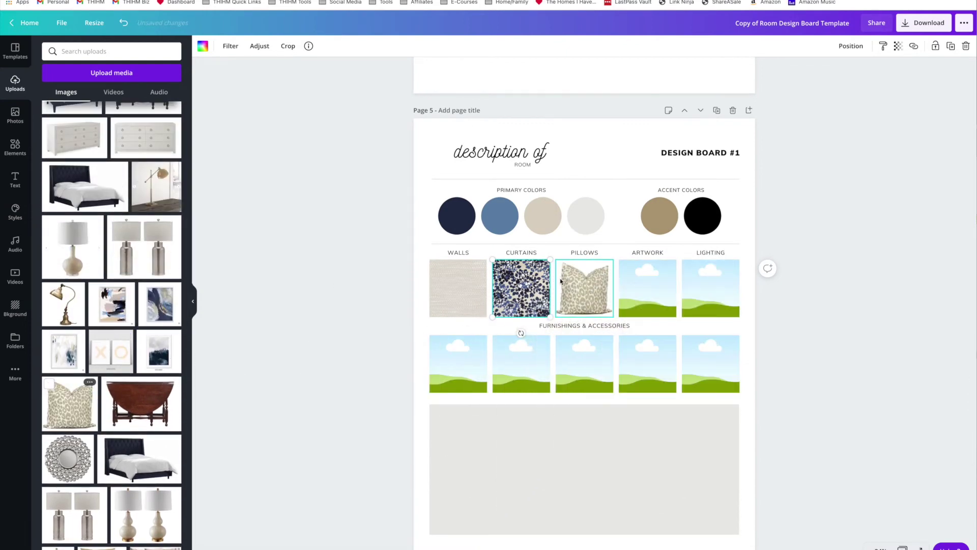
# - Place the blue abstract artwork in the Artwork frame and adjust its crop
pyautogui.click(667, 286)
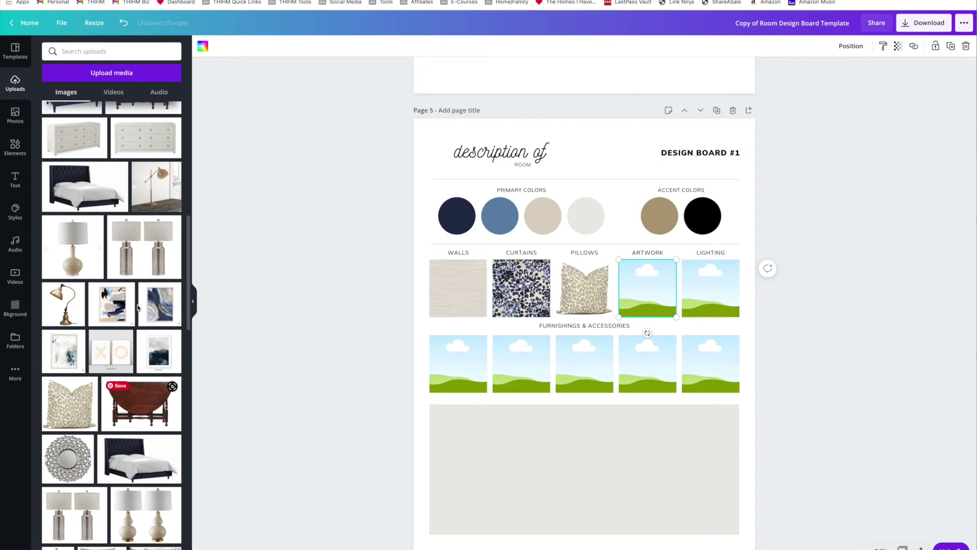
pyautogui.moveTo(141, 307); pyautogui.dragTo(647, 288)
pyautogui.doubleClick(662, 305)
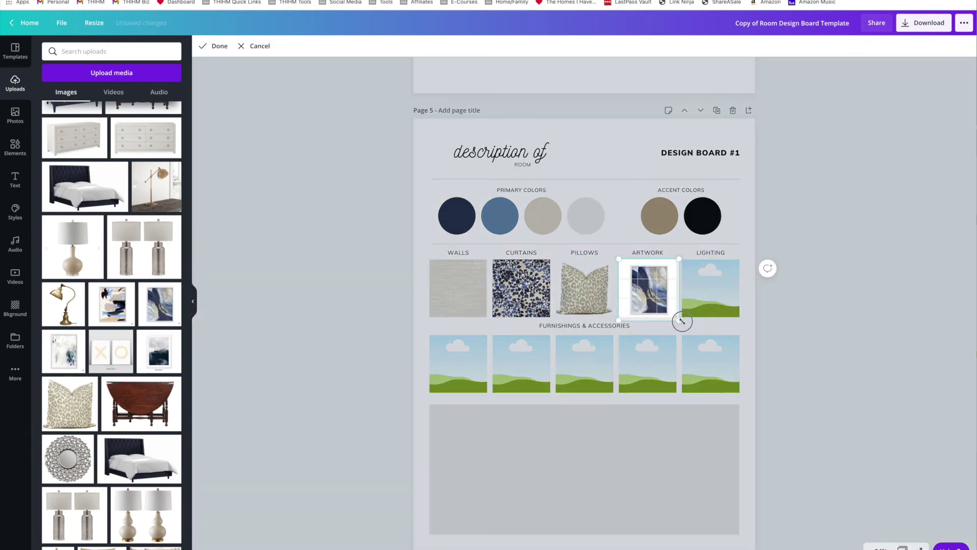
pyautogui.click(219, 46)
# - Add the brass lamp to the Lighting frame and position the drop-leaf table among the furnishings
pyautogui.scroll(-1, 305, 204)
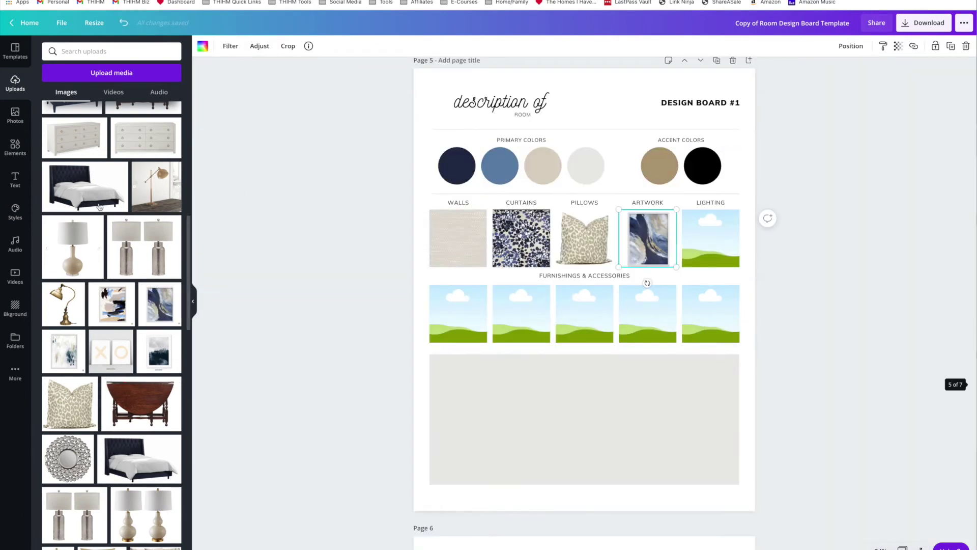
pyautogui.moveTo(72, 313); pyautogui.dragTo(711, 238)
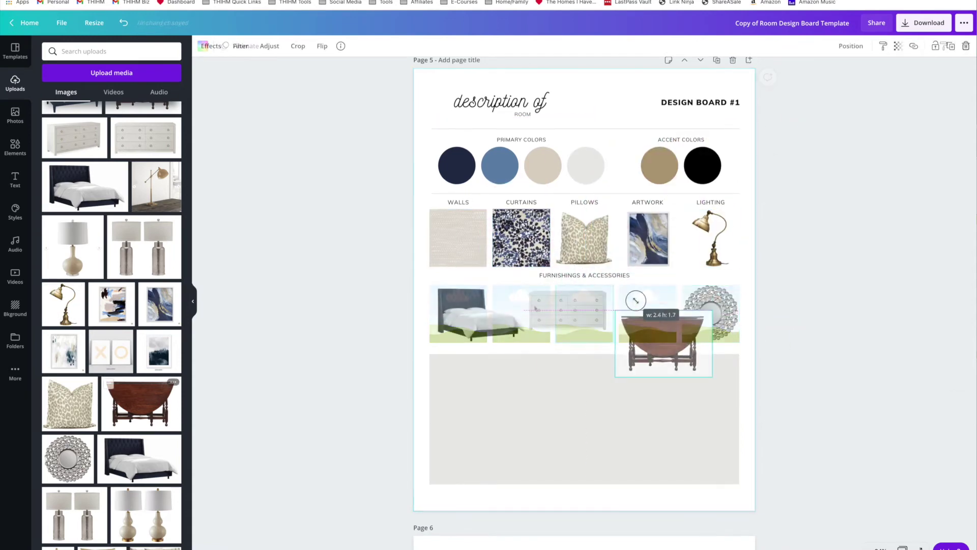
pyautogui.moveTo(665, 326); pyautogui.dragTo(649, 302)
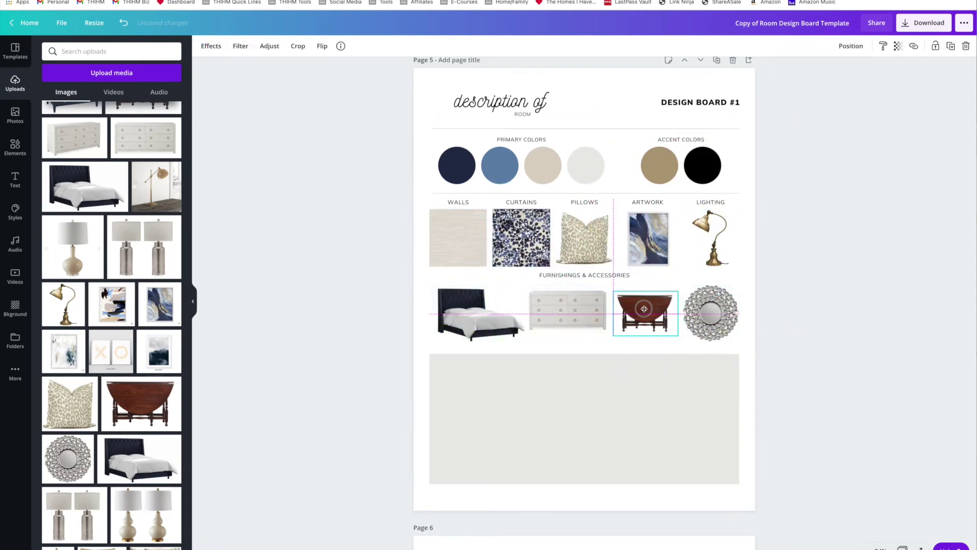
pyautogui.click(754, 351)
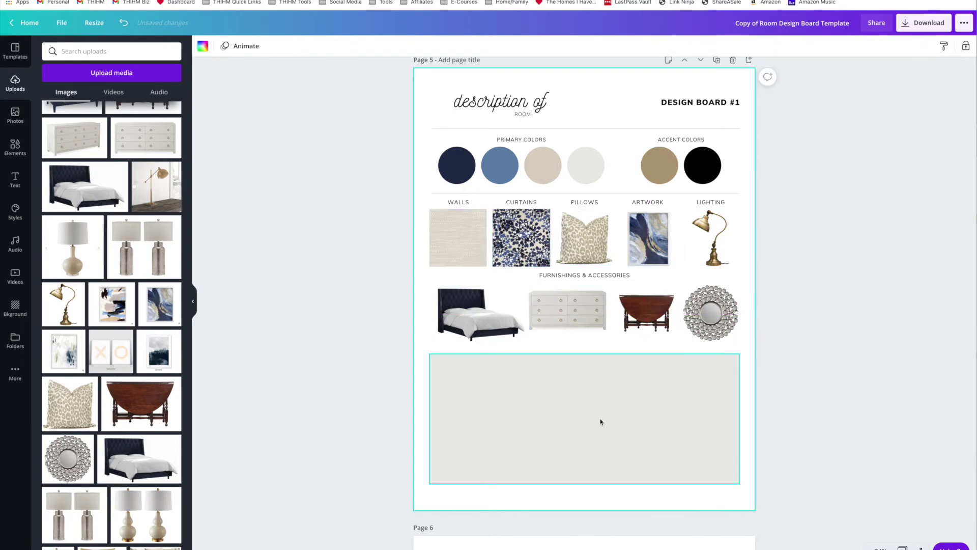
pyautogui.scroll(-5, 112, 326)
pyautogui.moveTo(159, 426); pyautogui.dragTo(531, 472)
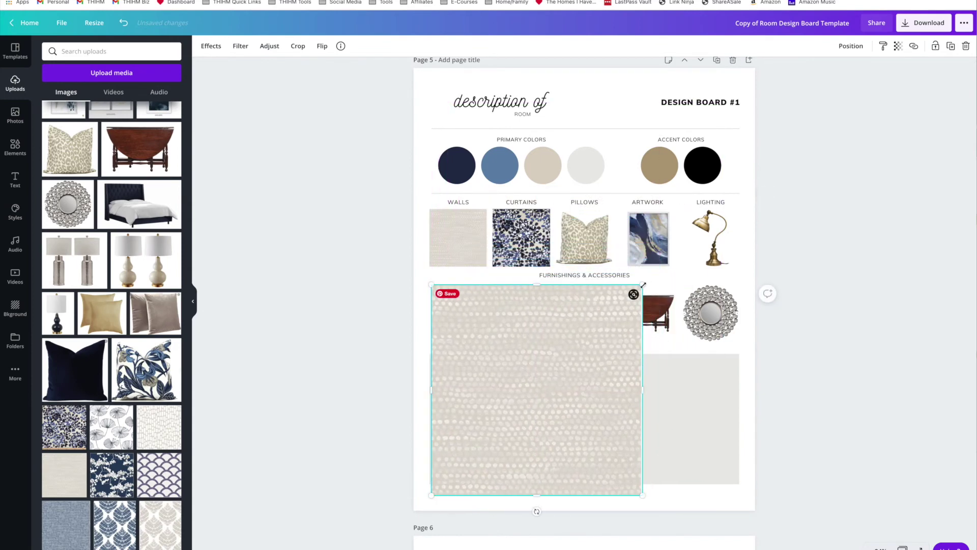
# - Shrink the dotted pattern into the lower grey block and lay the navy bed photo over it
pyautogui.moveTo(643, 285); pyautogui.dragTo(589, 362)
pyautogui.moveTo(558, 392); pyautogui.dragTo(555, 393)
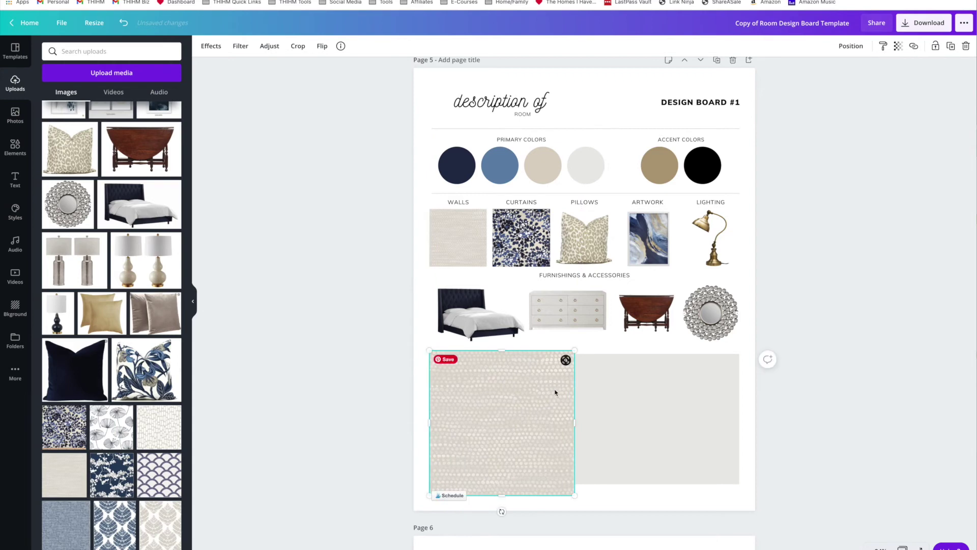
pyautogui.click(139, 204)
pyautogui.moveTo(555, 324); pyautogui.dragTo(550, 469)
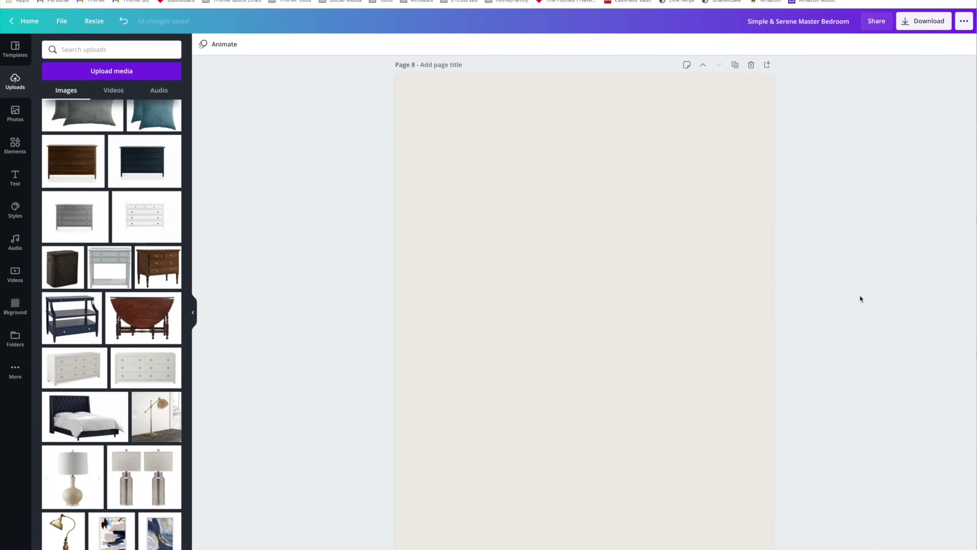
# - Add the navy tufted bed photo to page 8, enlarged and centred
pyautogui.click(690, 279)
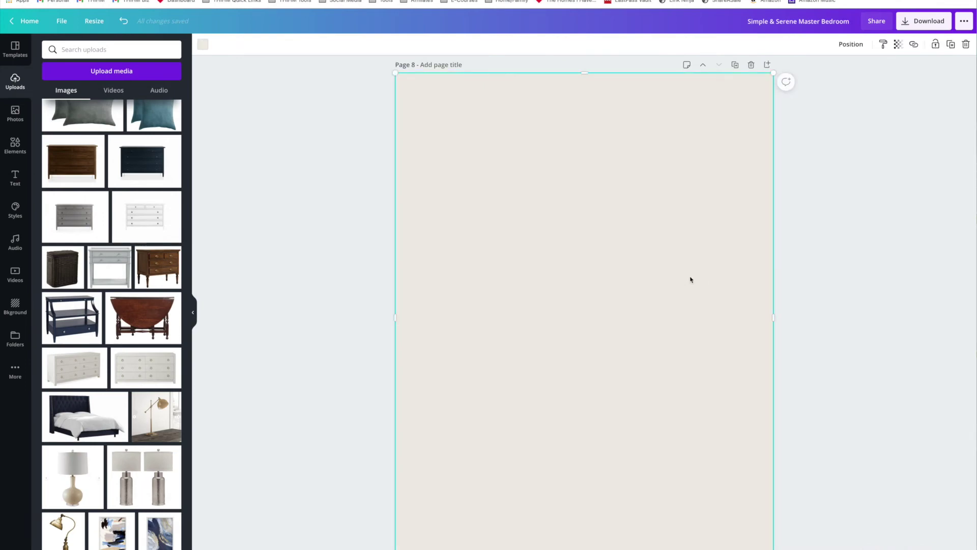
pyautogui.click(85, 417)
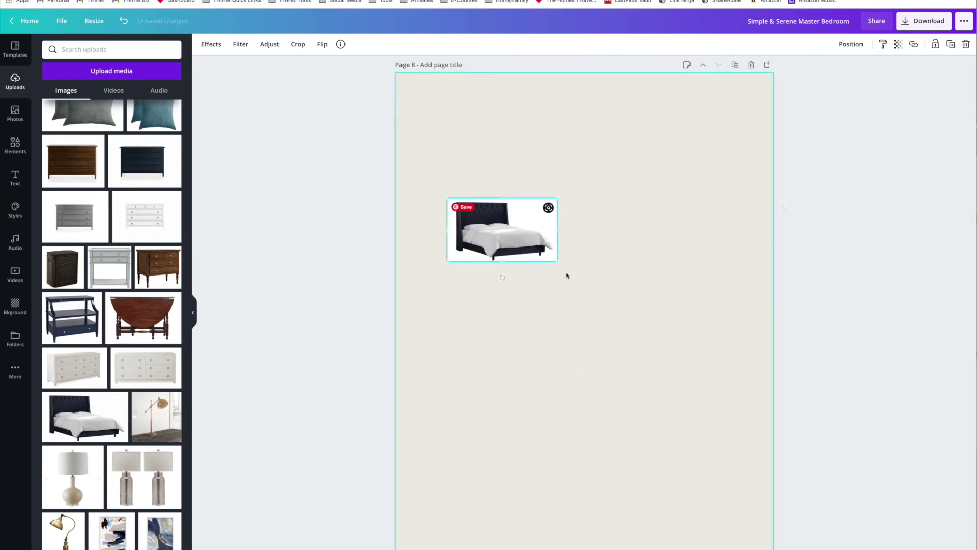
pyautogui.moveTo(557, 261); pyautogui.dragTo(731, 411)
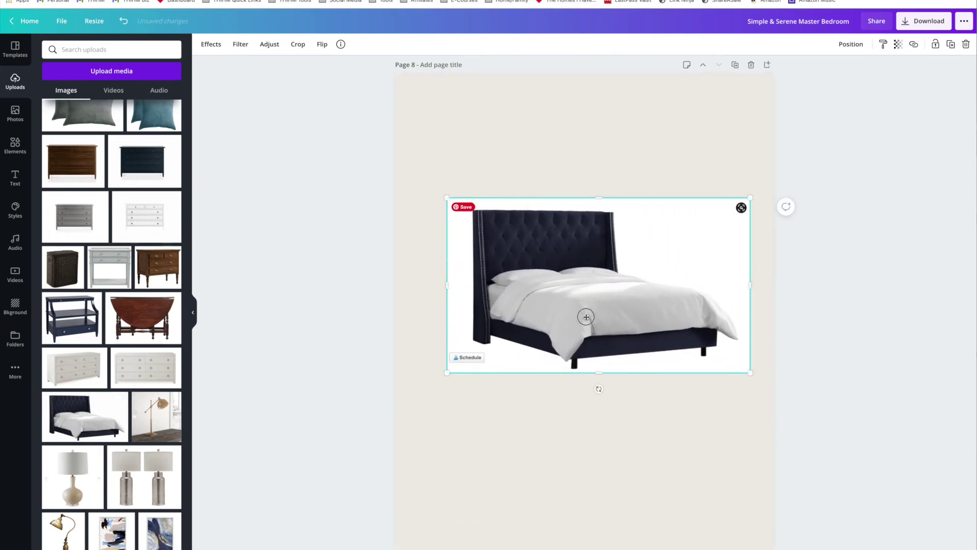
pyautogui.moveTo(585, 319); pyautogui.dragTo(571, 313)
pyautogui.click(823, 321)
# - Strip the bed's white background with Background Remover and move it near the page top
pyautogui.click(652, 302)
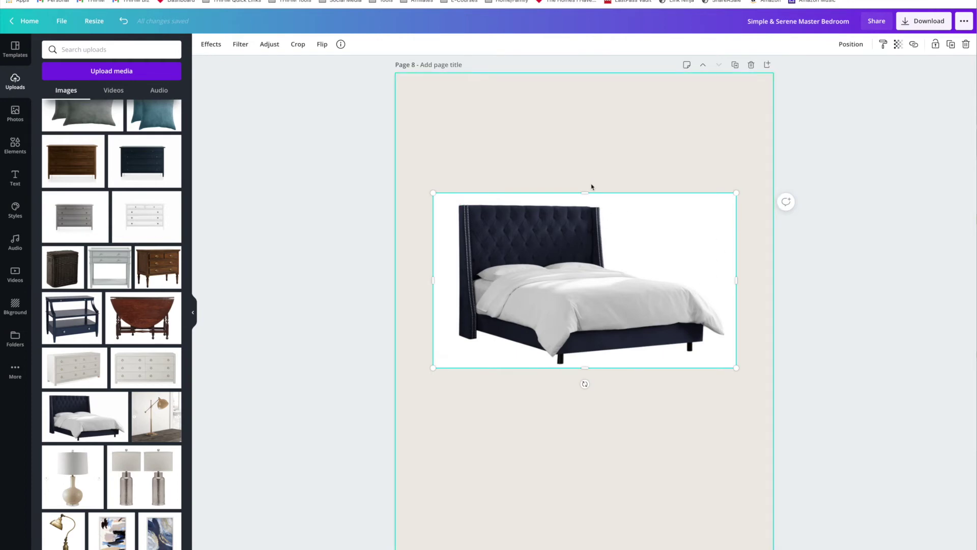
pyautogui.click(207, 46)
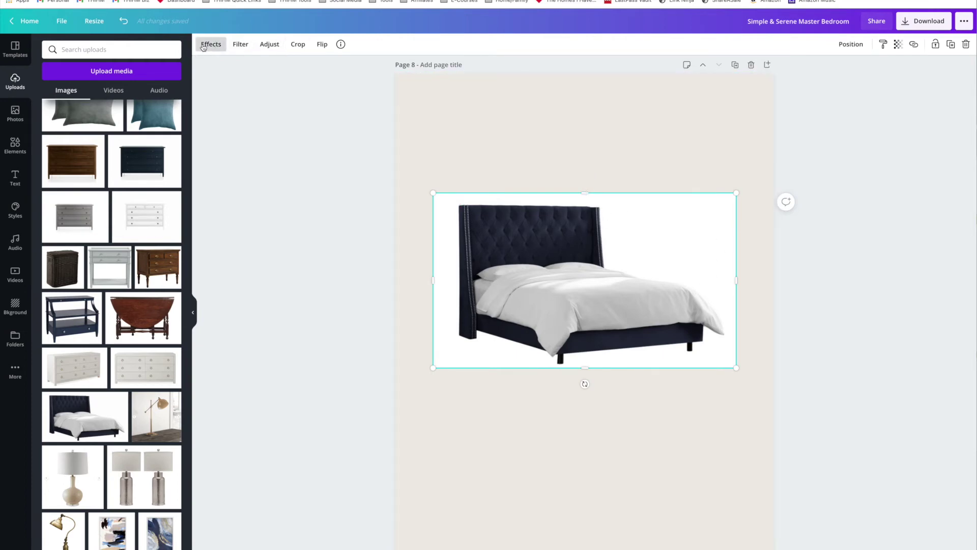
pyautogui.click(96, 83)
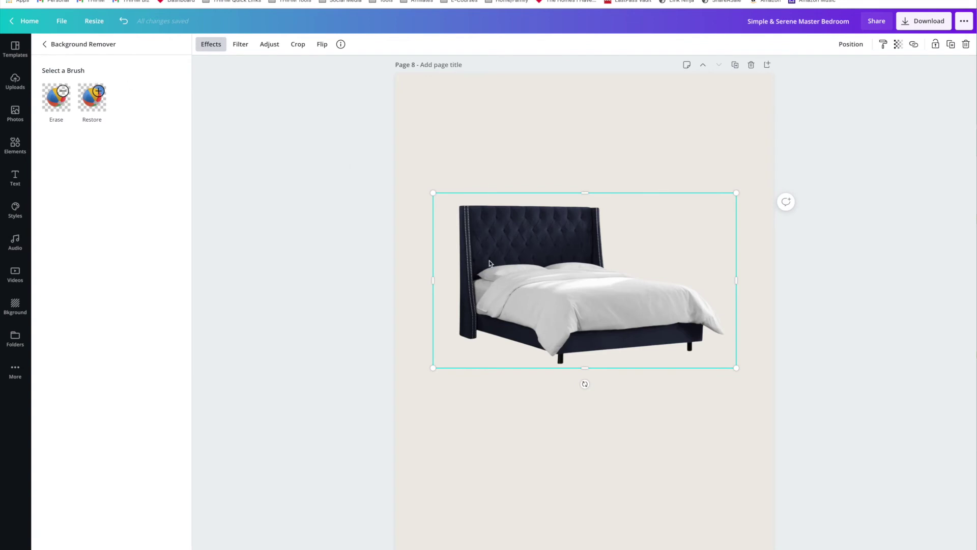
pyautogui.moveTo(567, 300); pyautogui.dragTo(565, 217)
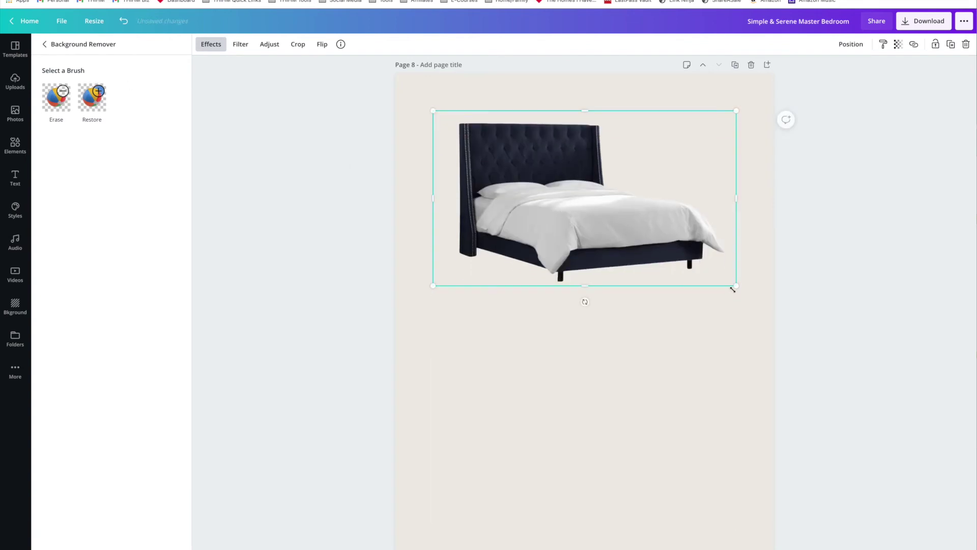
pyautogui.click(758, 292)
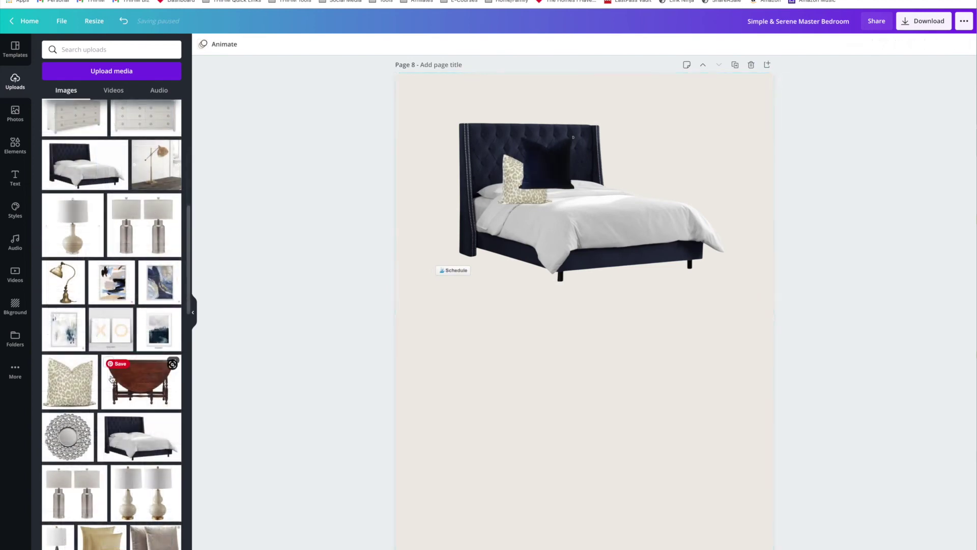
pyautogui.scroll(1, 112, 378)
# - Add the white six-drawer dresser, enlarge it and trim the white space on all four sides
pyautogui.scroll(2, 112, 378)
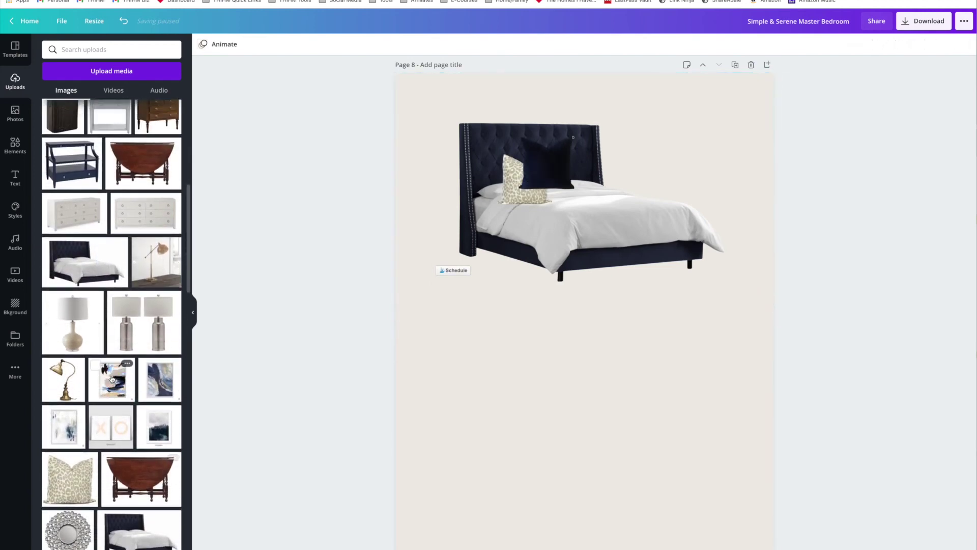
pyautogui.click(143, 217)
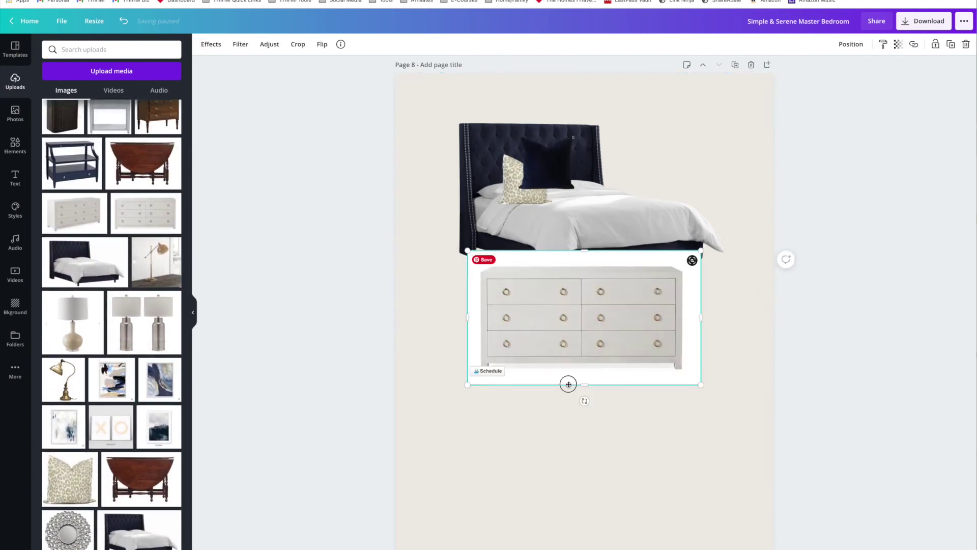
pyautogui.moveTo(569, 384); pyautogui.dragTo(524, 399)
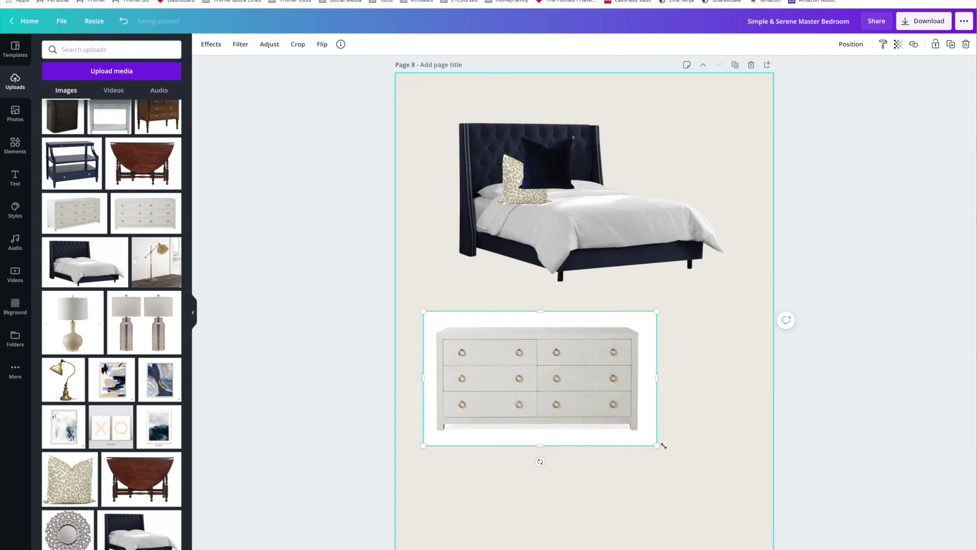
pyautogui.moveTo(664, 446); pyautogui.dragTo(760, 501)
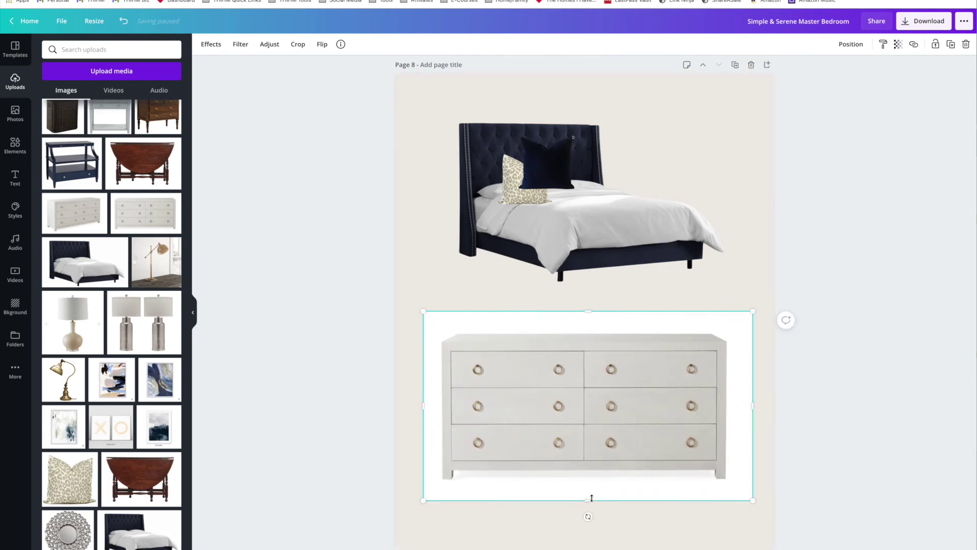
pyautogui.moveTo(752, 405); pyautogui.dragTo(727, 408)
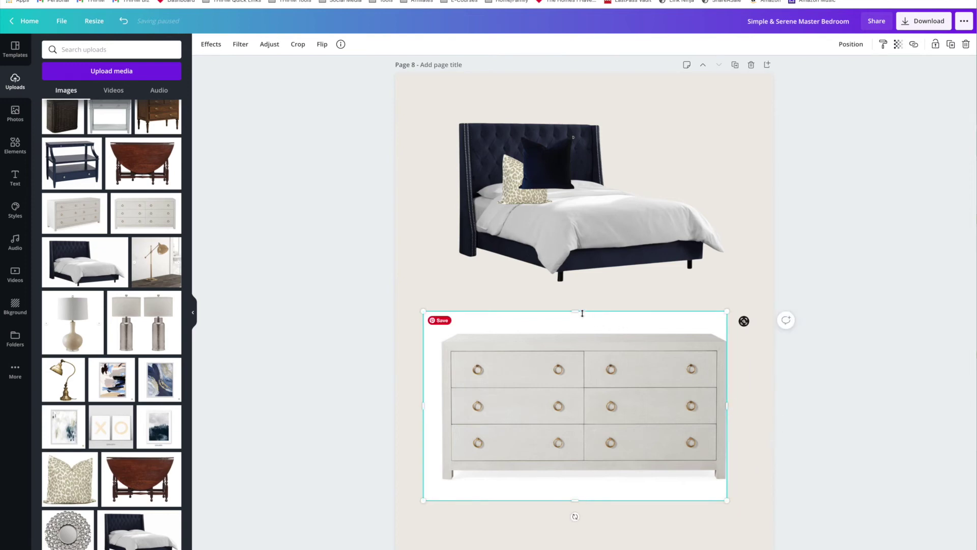
pyautogui.moveTo(575, 312); pyautogui.dragTo(575, 336)
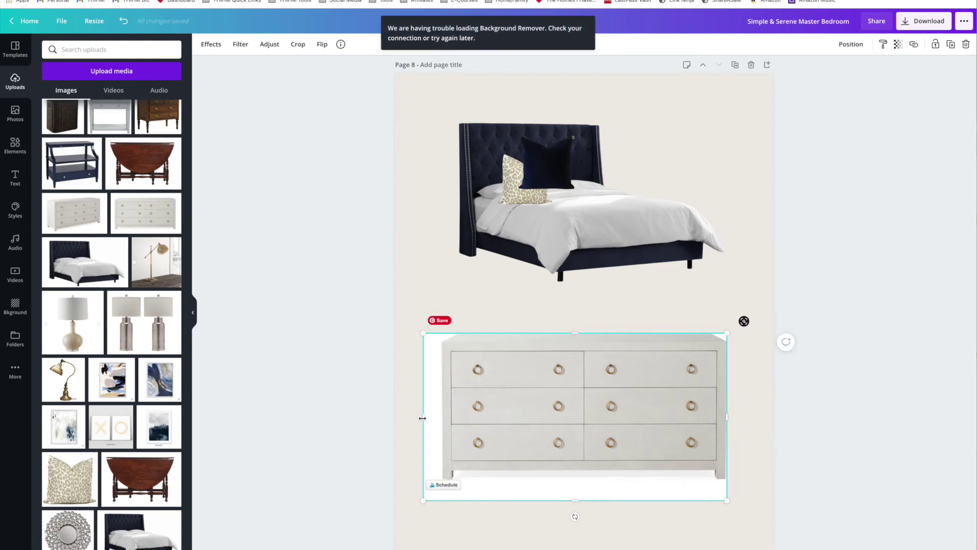
pyautogui.moveTo(423, 416); pyautogui.dragTo(441, 417)
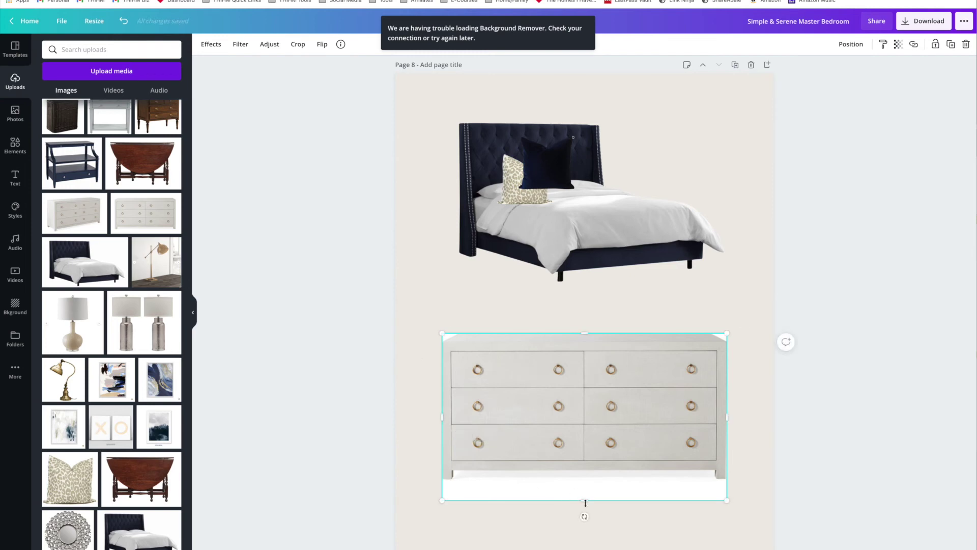
pyautogui.moveTo(585, 500); pyautogui.dragTo(588, 480)
pyautogui.click(685, 509)
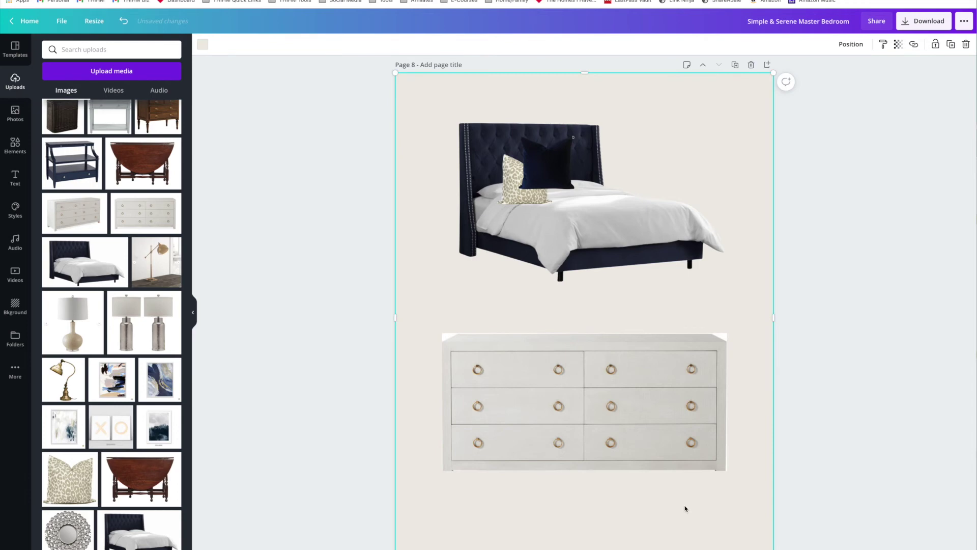
# - Shrink the dresser and set it overlapping the lower right side of the bed
pyautogui.click(489, 395)
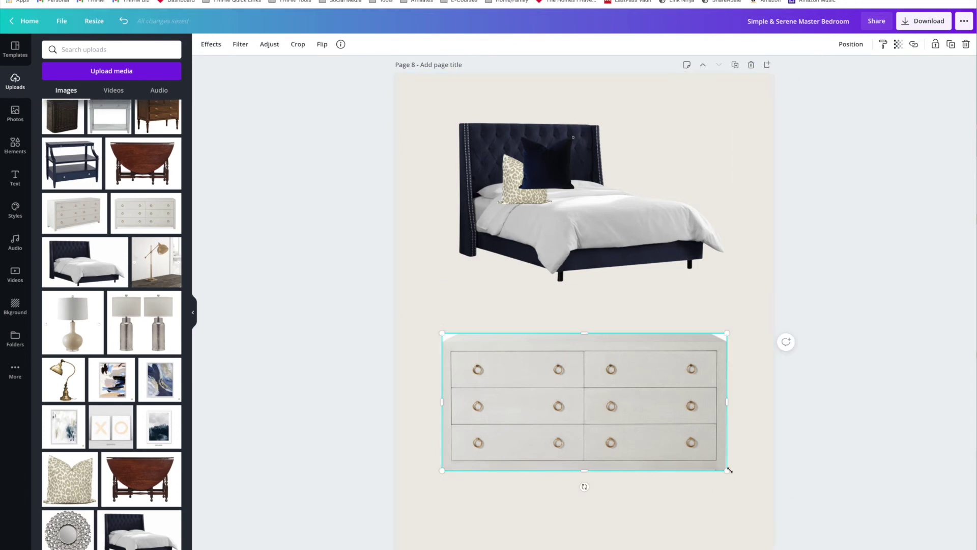
pyautogui.moveTo(727, 470); pyautogui.dragTo(628, 420)
pyautogui.moveTo(569, 364); pyautogui.dragTo(705, 180)
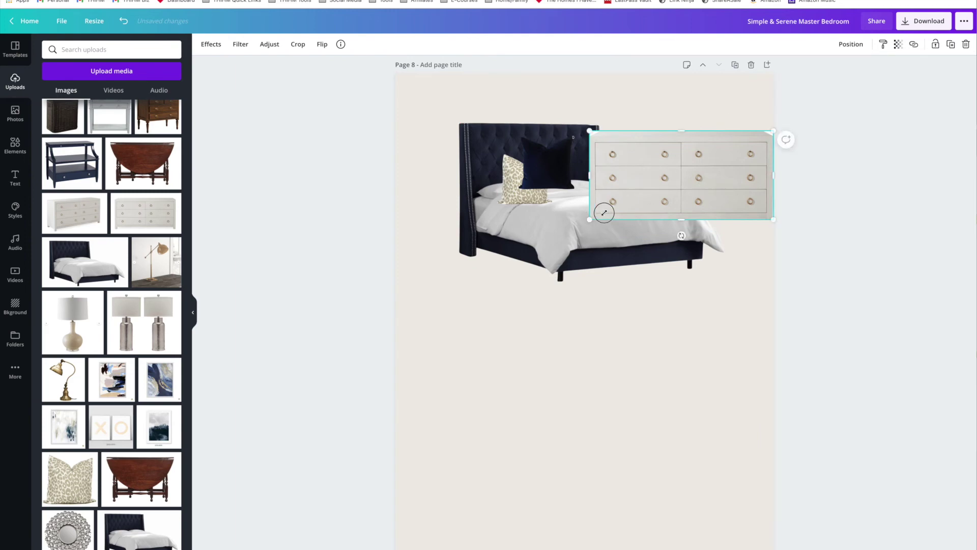
pyautogui.moveTo(604, 213); pyautogui.dragTo(631, 196)
pyautogui.moveTo(692, 166); pyautogui.dragTo(683, 169)
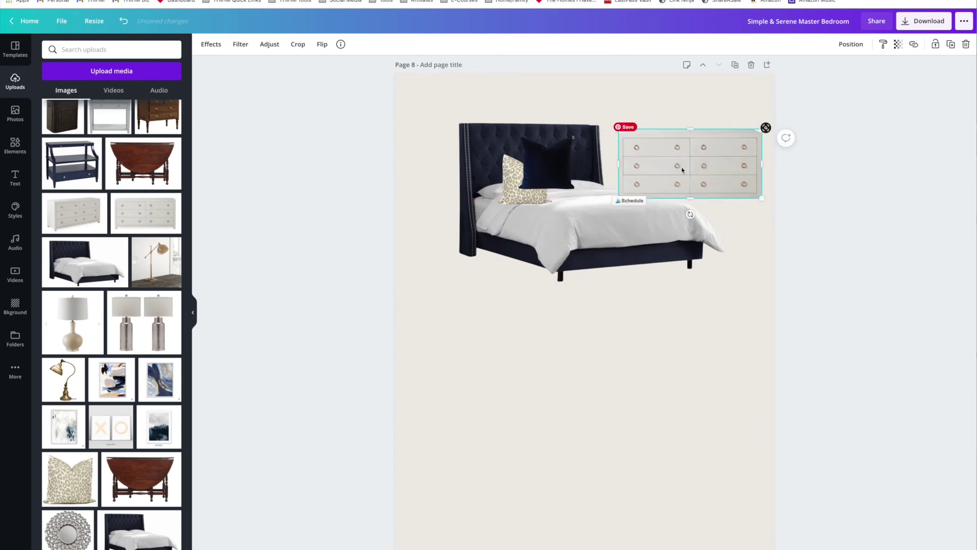
pyautogui.click(808, 226)
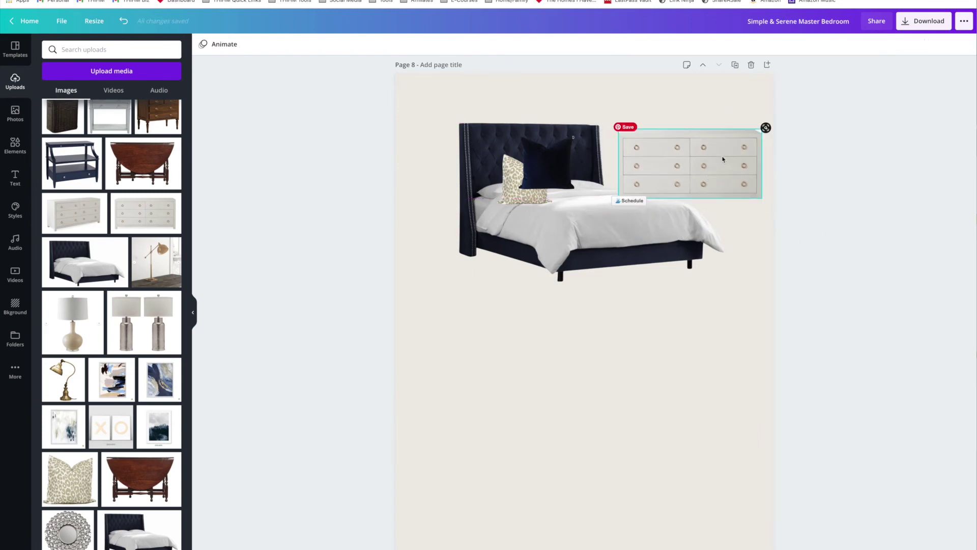
pyautogui.moveTo(722, 160); pyautogui.dragTo(705, 244)
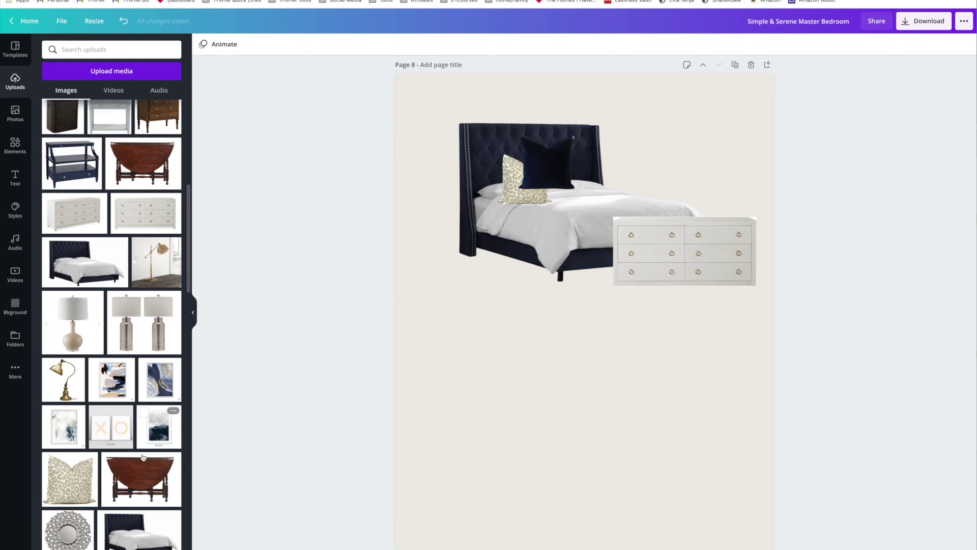
# - Add the round silver mirror, enlarged and aligned under the dresser's right edge
pyautogui.click(67, 529)
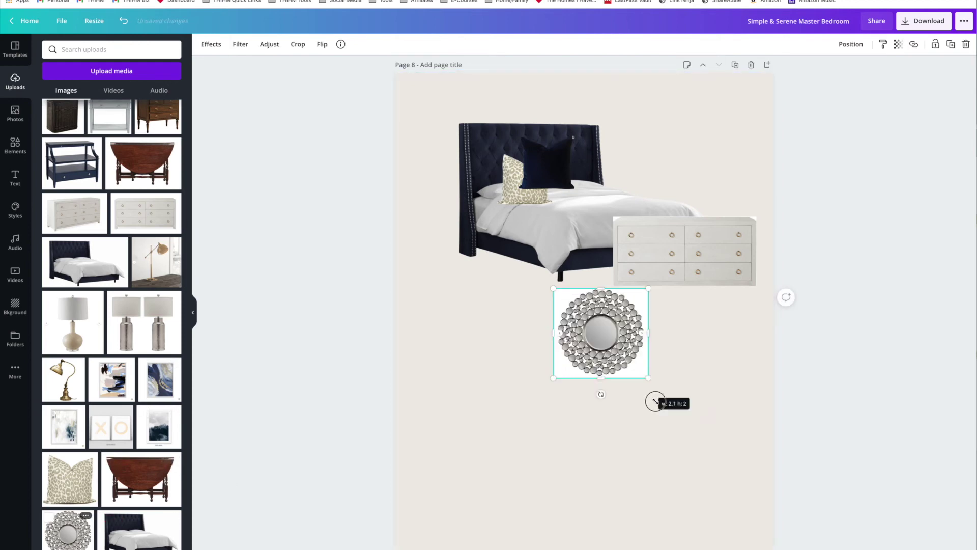
pyautogui.moveTo(655, 402); pyautogui.dragTo(685, 446)
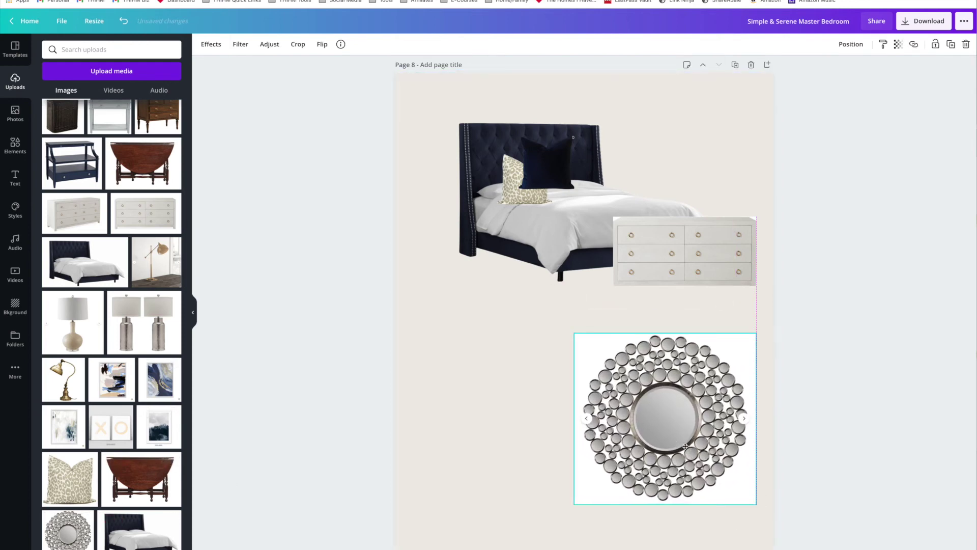
pyautogui.click(501, 329)
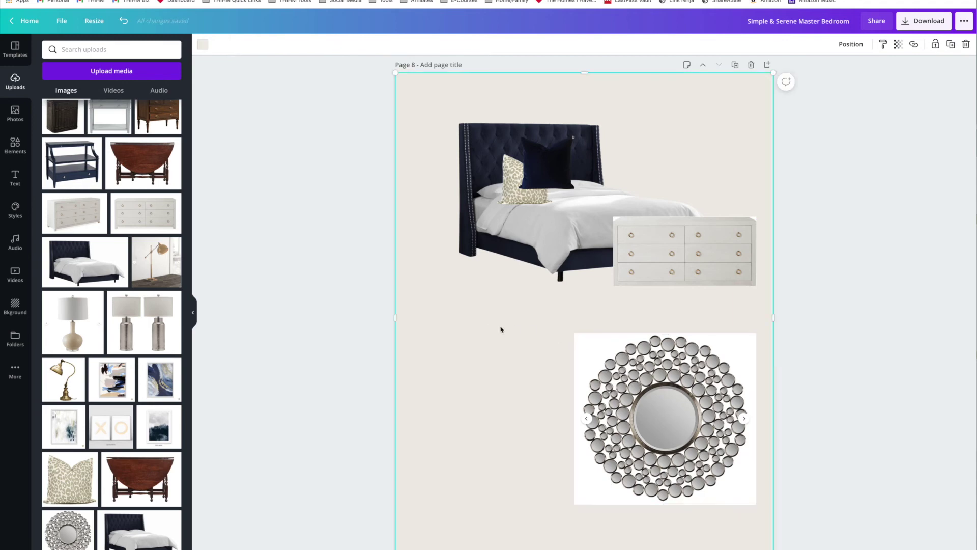
# - Try Background Remover on the mirror, then browse the Elements frames
pyautogui.click(635, 389)
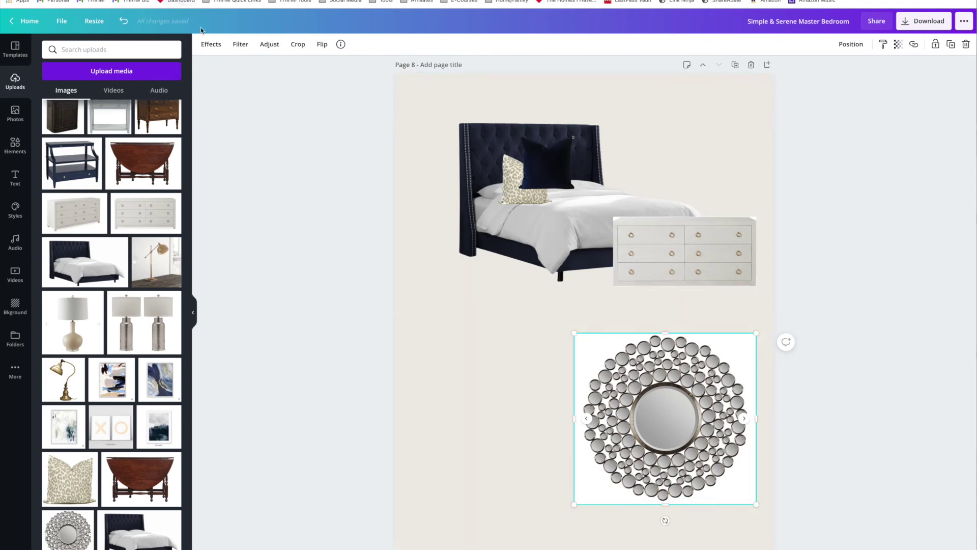
pyautogui.click(211, 43)
pyautogui.click(81, 71)
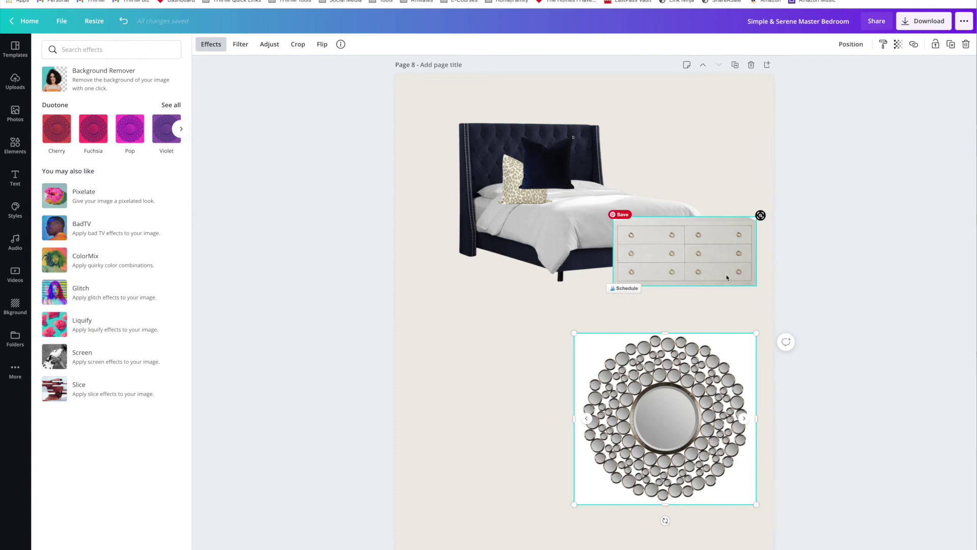
pyautogui.click(14, 147)
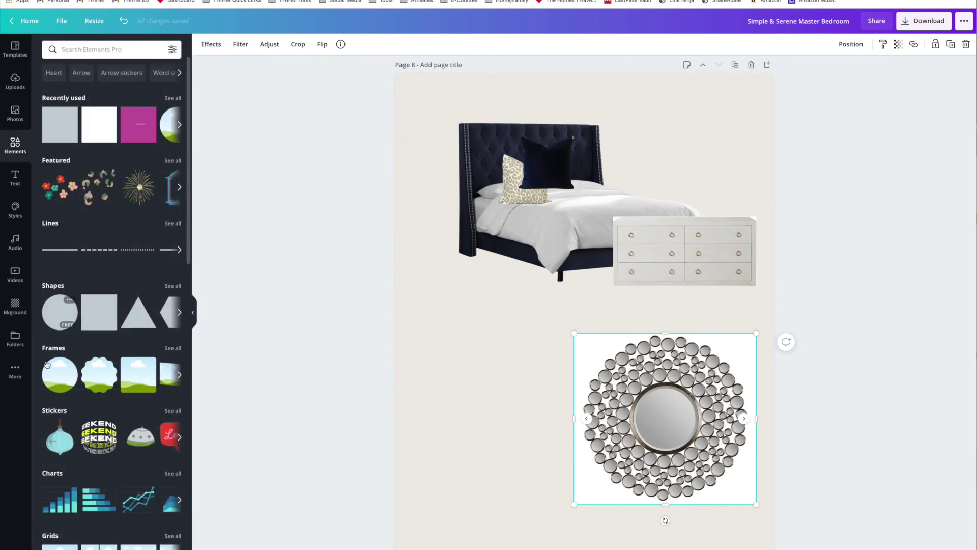
pyautogui.click(172, 349)
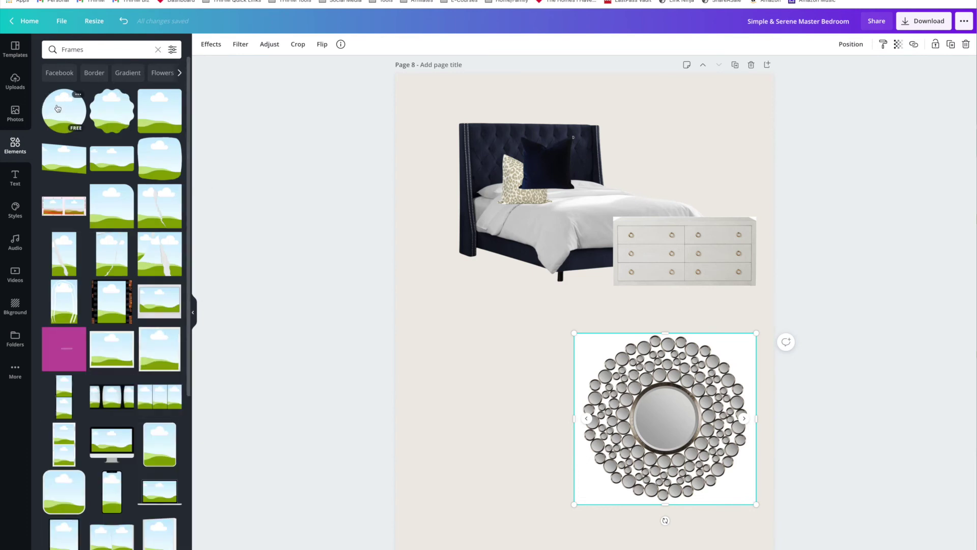
# - Put the mirror into the round frame and enlarge and centre the image to fill it
pyautogui.moveTo(58, 108); pyautogui.dragTo(626, 414)
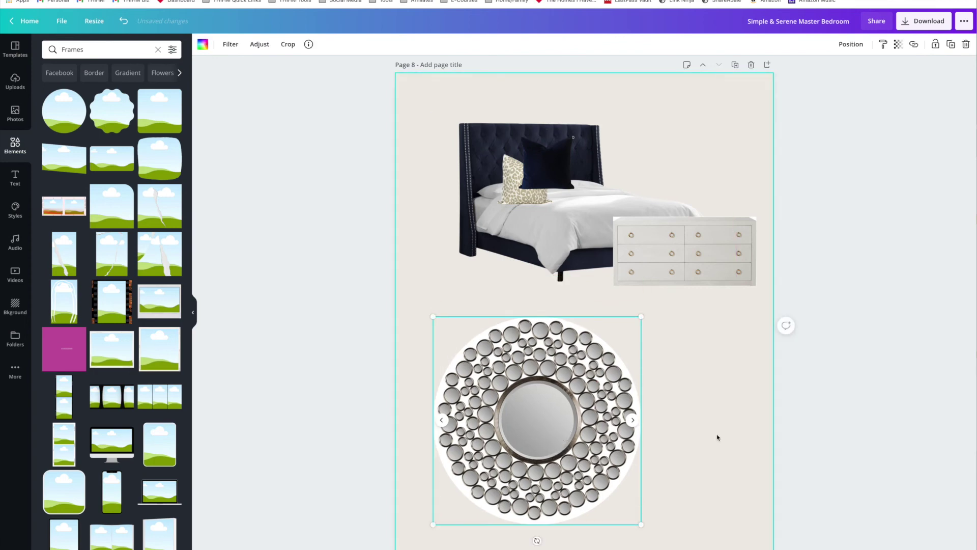
pyautogui.click(721, 437)
pyautogui.doubleClick(512, 413)
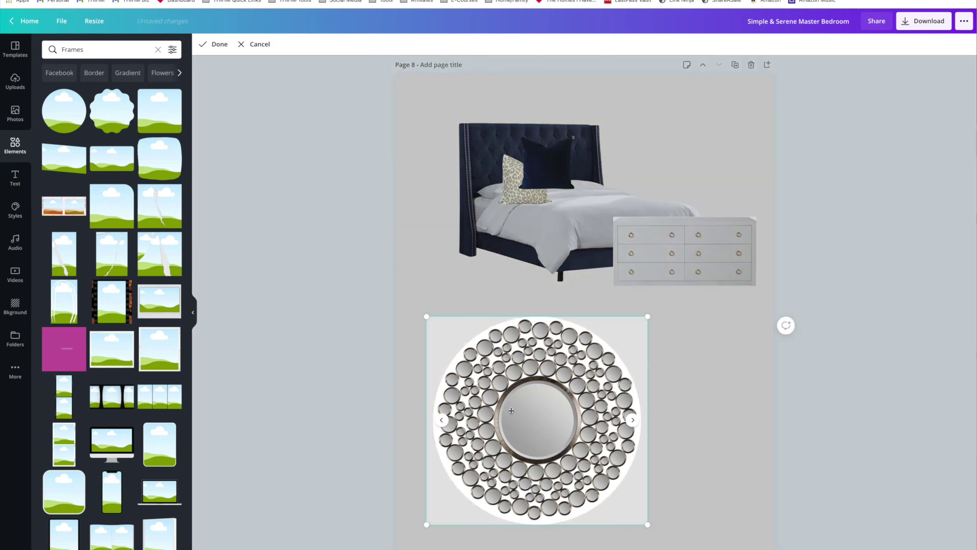
pyautogui.moveTo(647, 524); pyautogui.dragTo(653, 529)
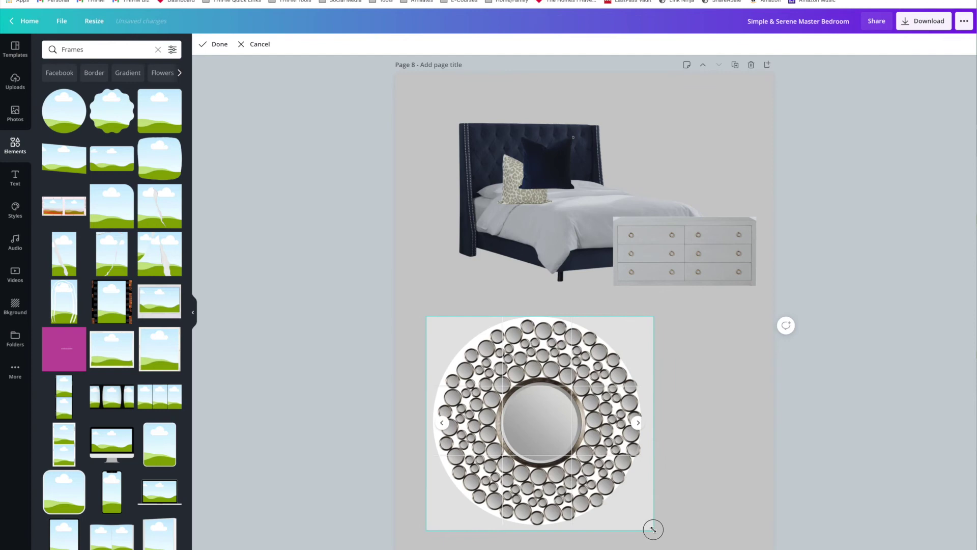
pyautogui.moveTo(428, 317); pyautogui.dragTo(419, 311)
pyautogui.moveTo(564, 411); pyautogui.dragTo(561, 410)
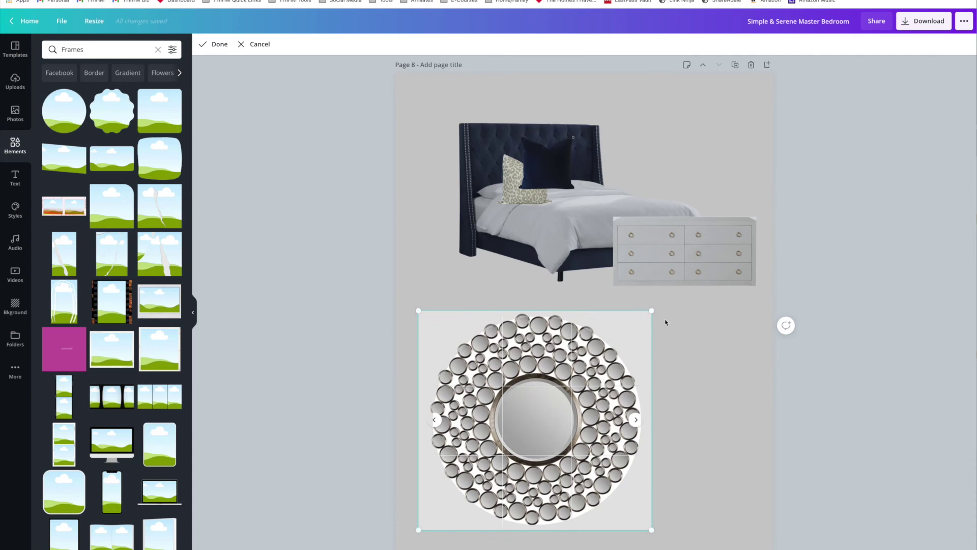
pyautogui.moveTo(653, 311); pyautogui.dragTo(654, 310)
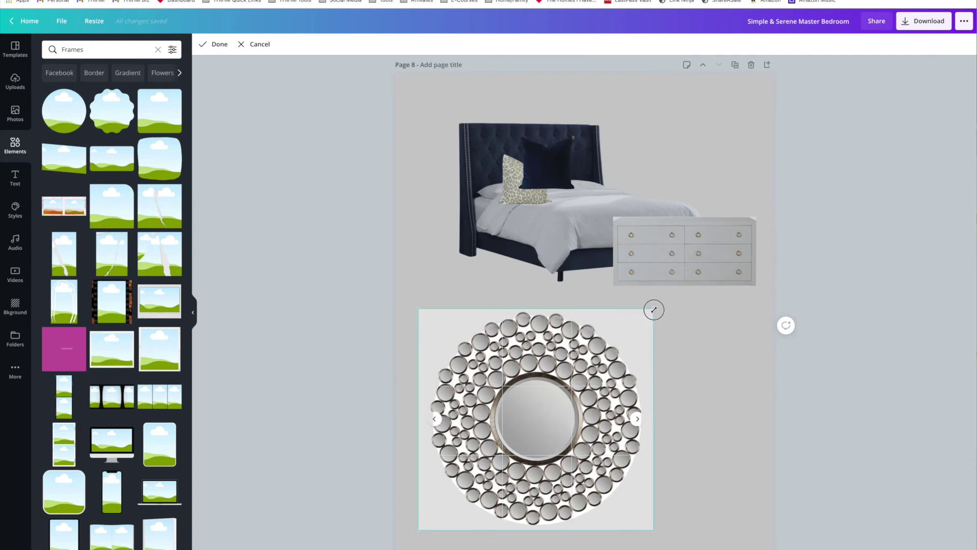
pyautogui.click(686, 410)
# - Shrink the framed mirror and place it above the dresser beside the bed headboard
pyautogui.click(546, 408)
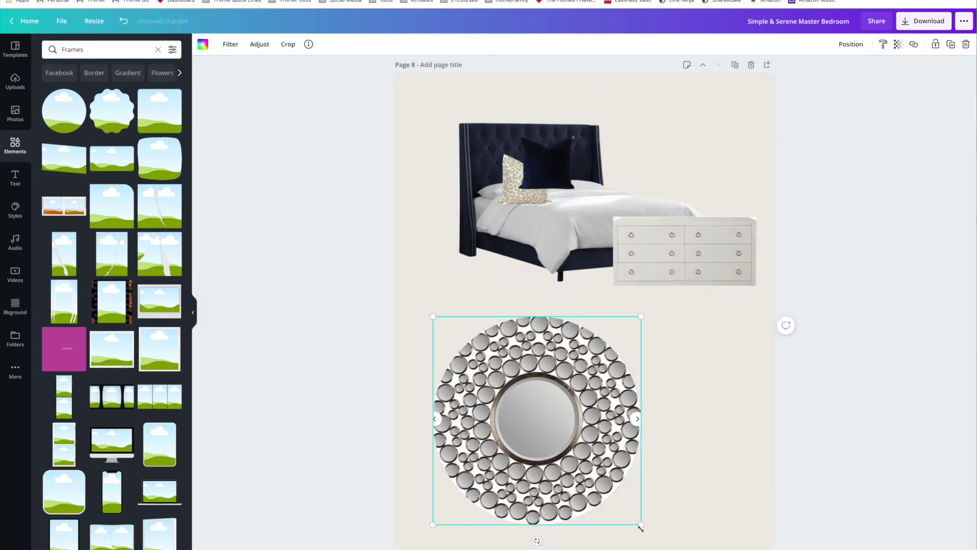
pyautogui.moveTo(641, 524); pyautogui.dragTo(549, 432)
pyautogui.moveTo(523, 354); pyautogui.dragTo(687, 166)
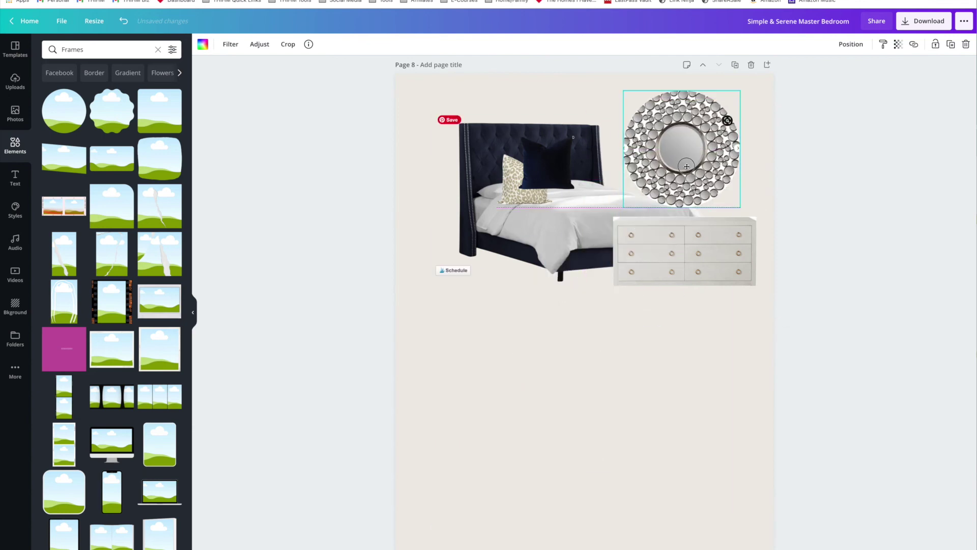
pyautogui.moveTo(736, 205); pyautogui.dragTo(725, 182)
# - Select the bed, pillows, mirror and dresser together, move them lower and left, and scale them up
pyautogui.moveTo(842, 360); pyautogui.dragTo(526, 172)
pyautogui.moveTo(659, 262); pyautogui.dragTo(626, 338)
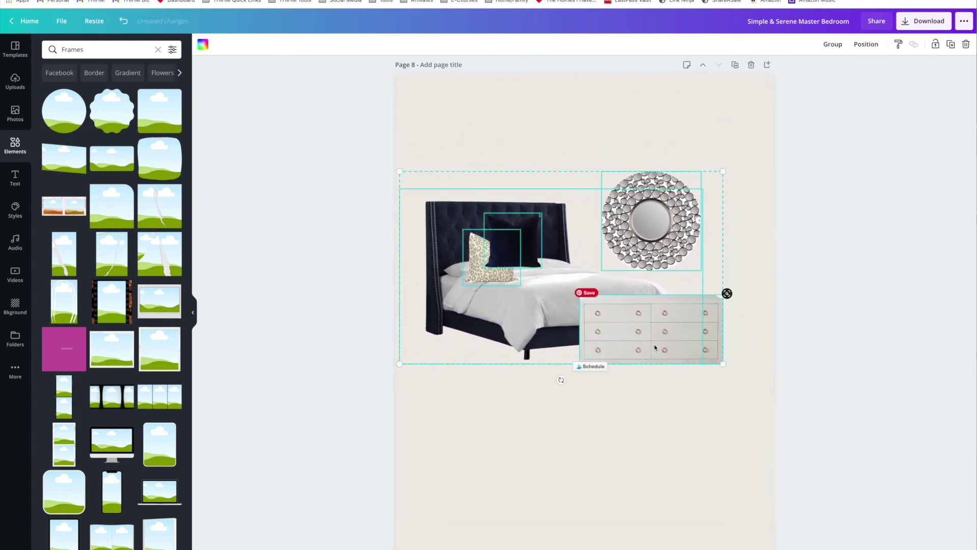
pyautogui.moveTo(722, 366); pyautogui.dragTo(748, 390)
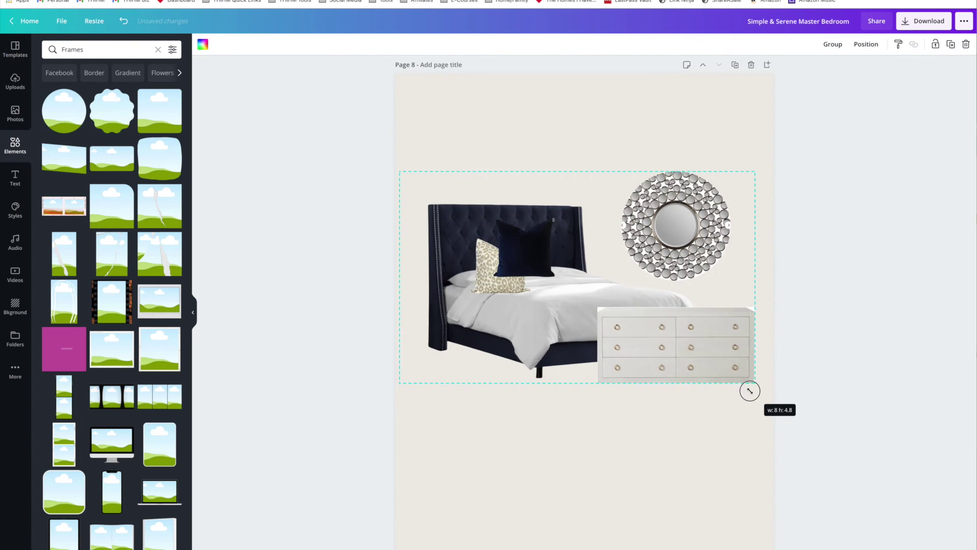
pyautogui.click(859, 380)
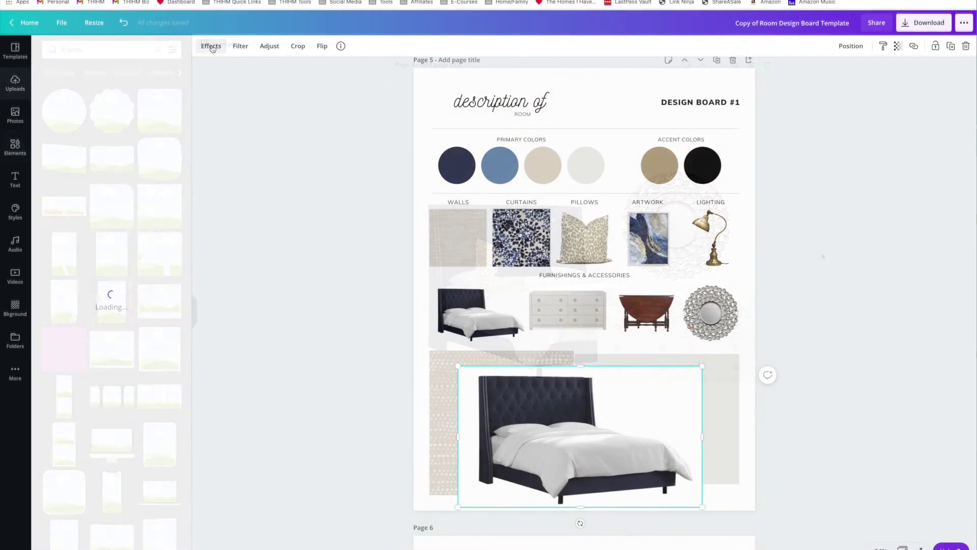
# - Remove the bed image's background, shrink it and set it on the bottom-left wall sample
pyautogui.click(116, 80)
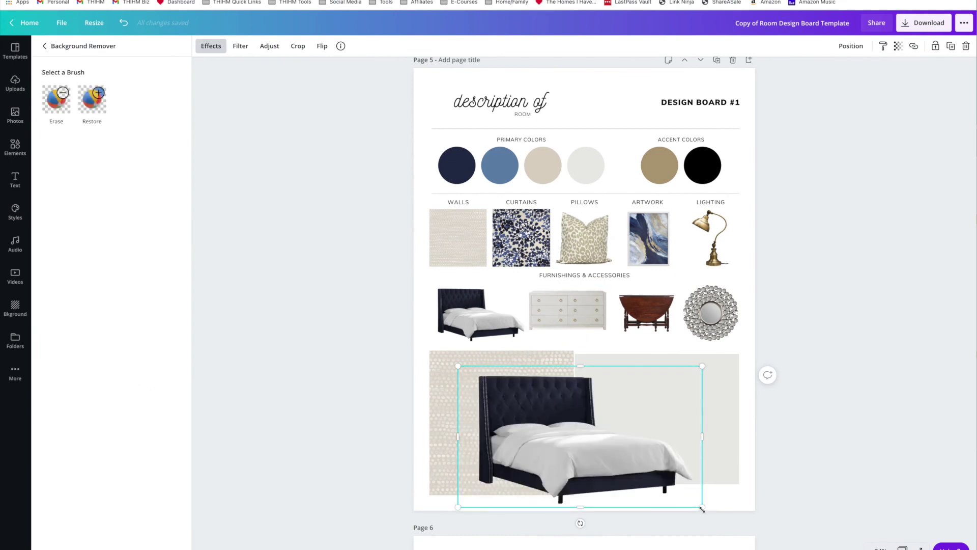
pyautogui.moveTo(703, 509); pyautogui.dragTo(614, 460)
pyautogui.moveTo(559, 436); pyautogui.dragTo(548, 456)
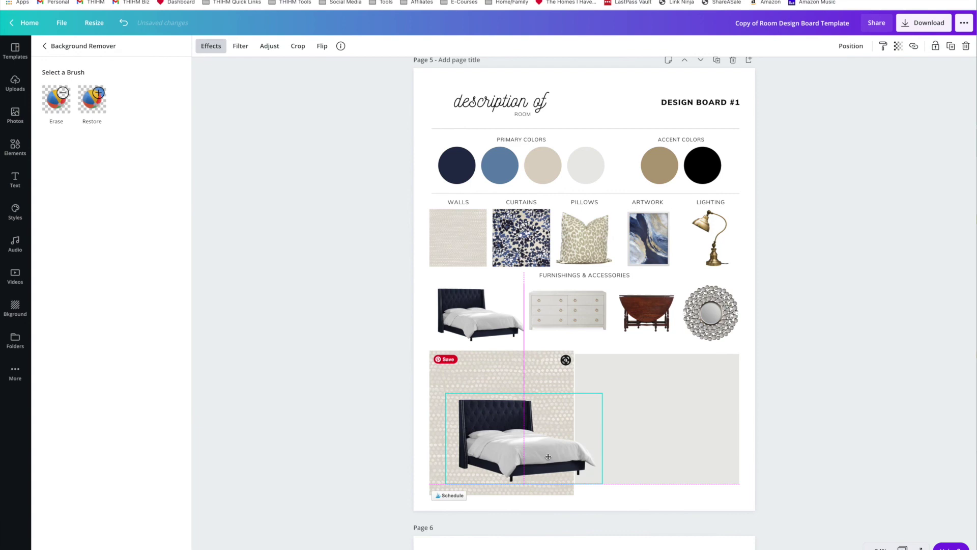
pyautogui.click(735, 500)
# - Place an enlarged dresser copy at the collage's bottom-right and remove its background
pyautogui.click(562, 317)
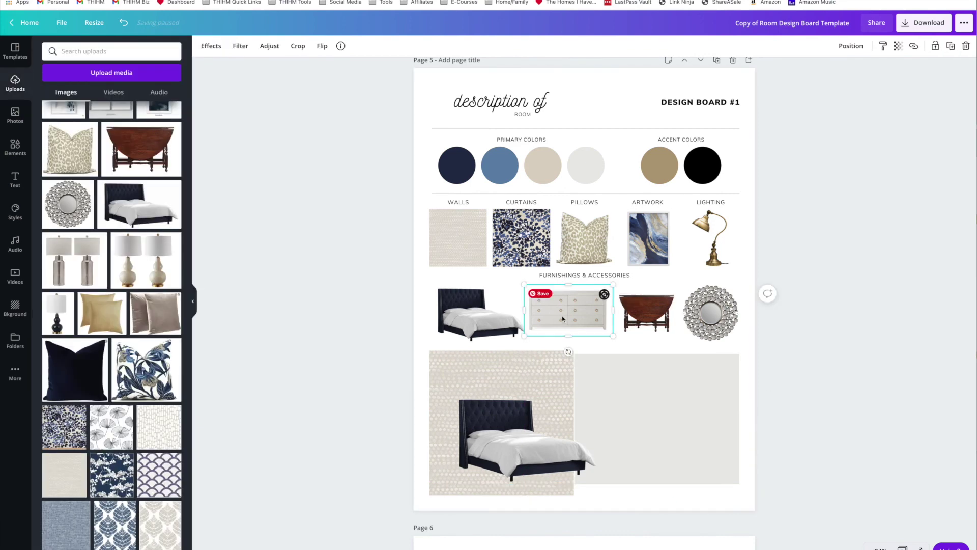
pyautogui.moveTo(561, 316); pyautogui.dragTo(734, 490)
pyautogui.click(211, 46)
pyautogui.click(102, 81)
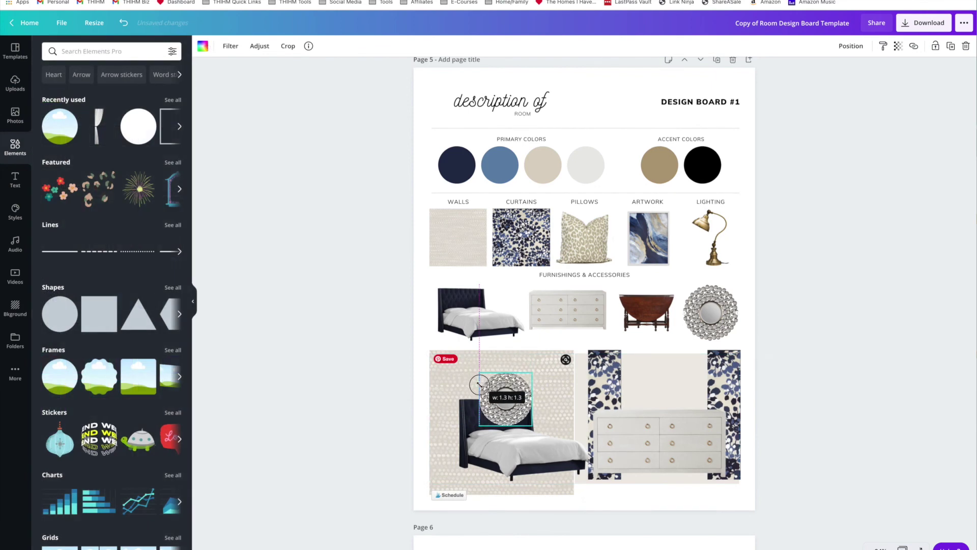
# - Position the small mirror above the bed and resize the lamp on the collage
pyautogui.moveTo(501, 391)
pyautogui.mouseDown()
pyautogui.moveTo(495, 396)
pyautogui.moveTo(485, 372)
pyautogui.moveTo(504, 391)
pyautogui.mouseUp()
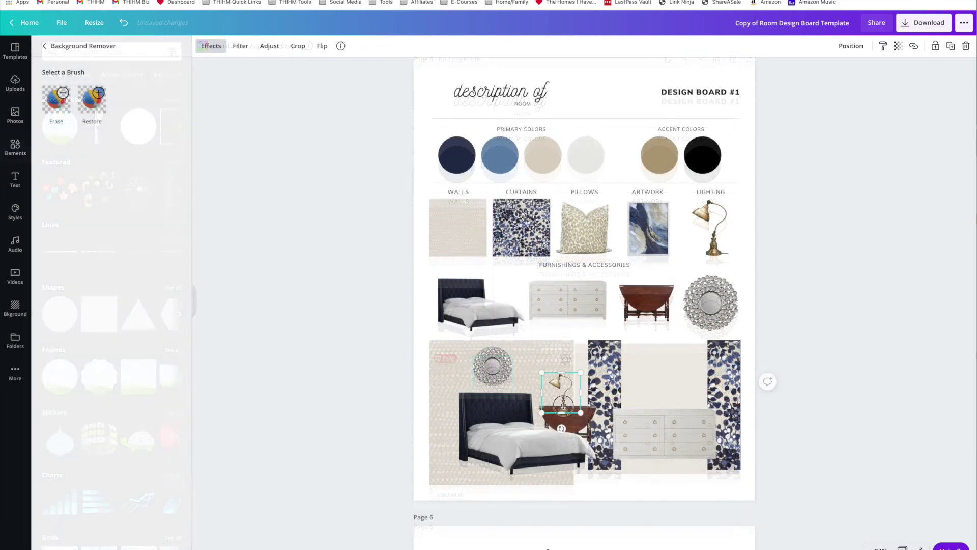
pyautogui.moveTo(565, 402)
pyautogui.mouseDown()
pyautogui.moveTo(560, 410)
pyautogui.moveTo(576, 406)
pyautogui.mouseUp()
pyautogui.click(691, 404)
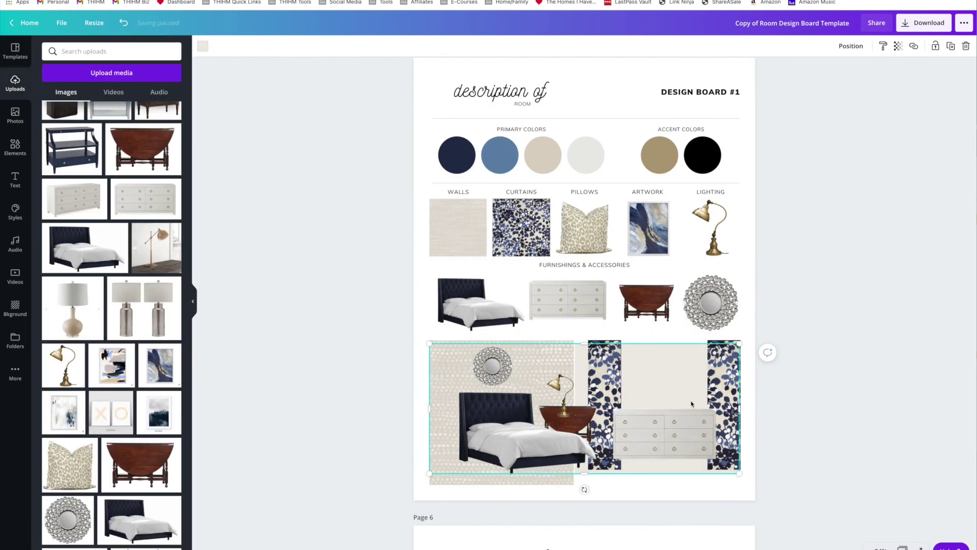
# - Add the brass floor lamp with background removed, delete the extra small lamp, and shrink it beside the bed
pyautogui.click(167, 256)
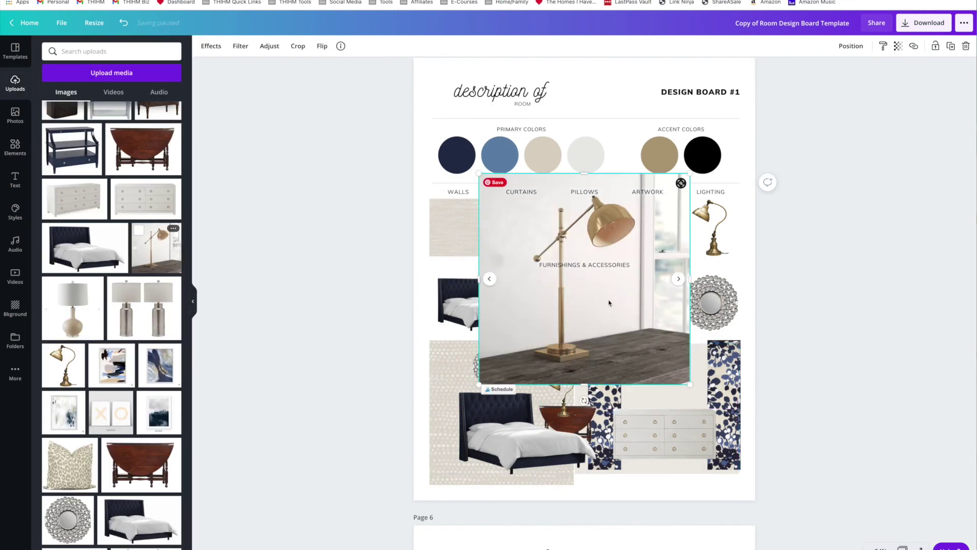
pyautogui.click(211, 46)
pyautogui.click(84, 70)
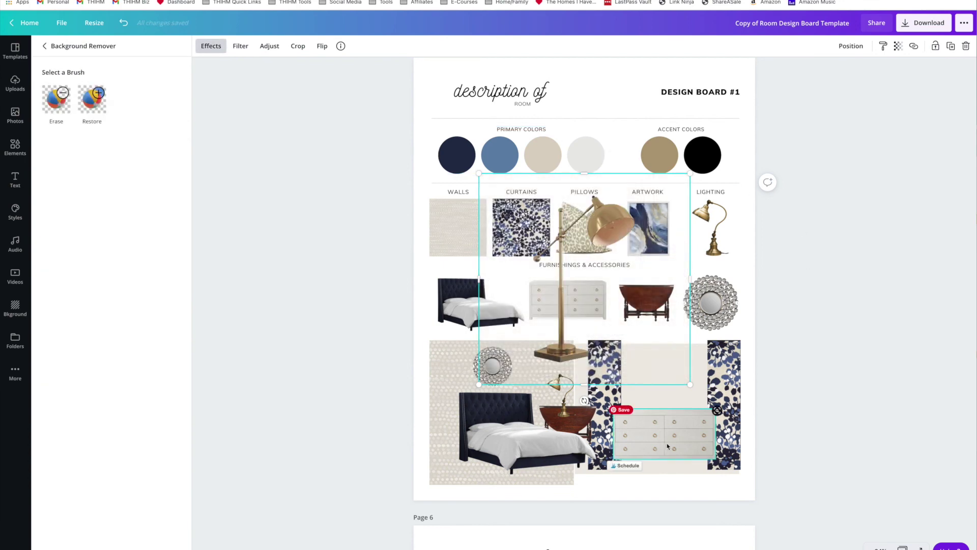
pyautogui.press('Delete')
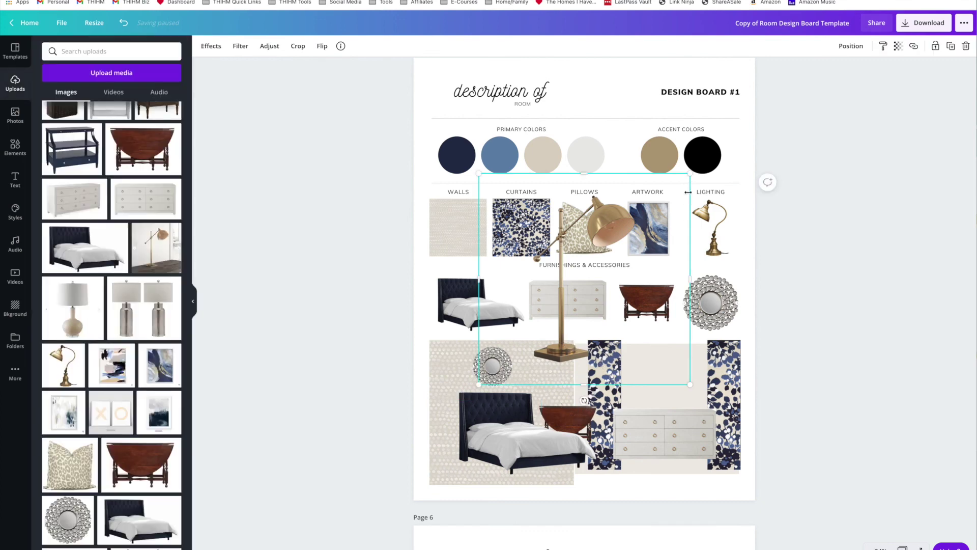
pyautogui.moveTo(684, 182); pyautogui.dragTo(550, 313)
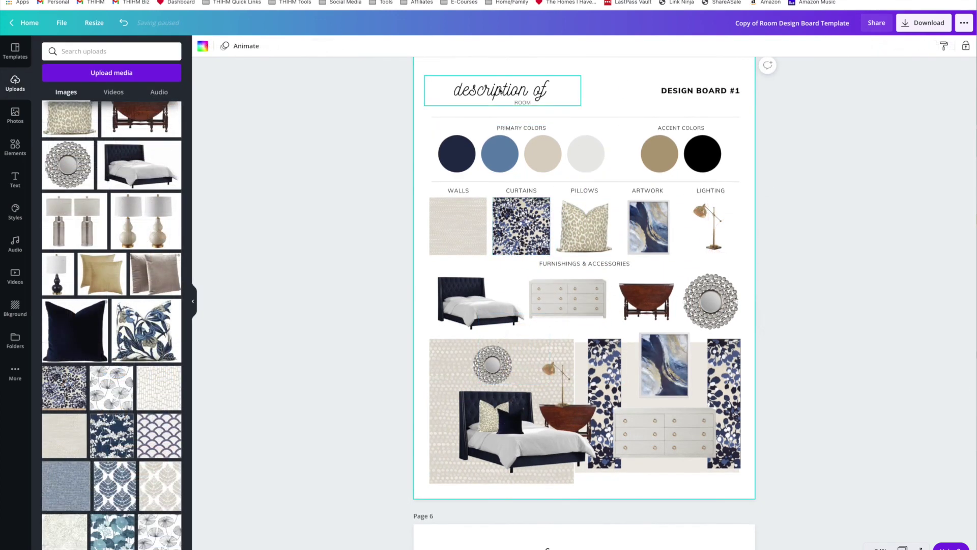
# - Title the board 'simple & serene' over 'master bedroom' and rename DESIGN BOARD #1 to OPTION #1
pyautogui.doubleClick(500, 91)
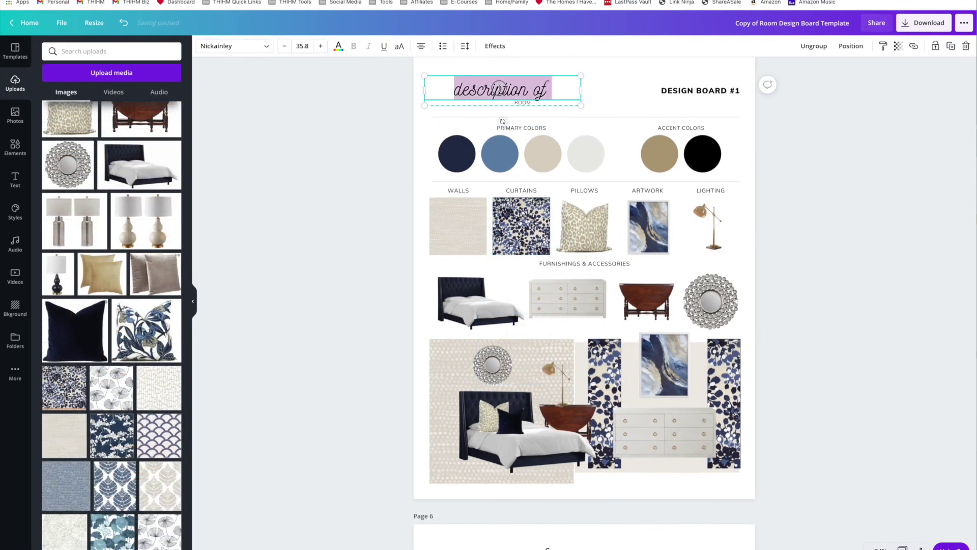
pyautogui.write('simple & serene')
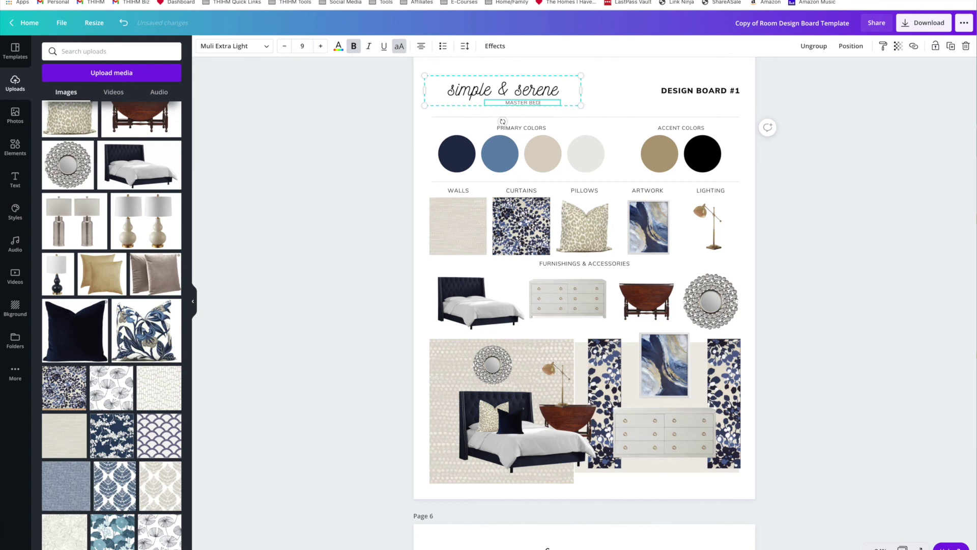
pyautogui.scroll(1, 800, 176)
pyautogui.doubleClick(711, 142)
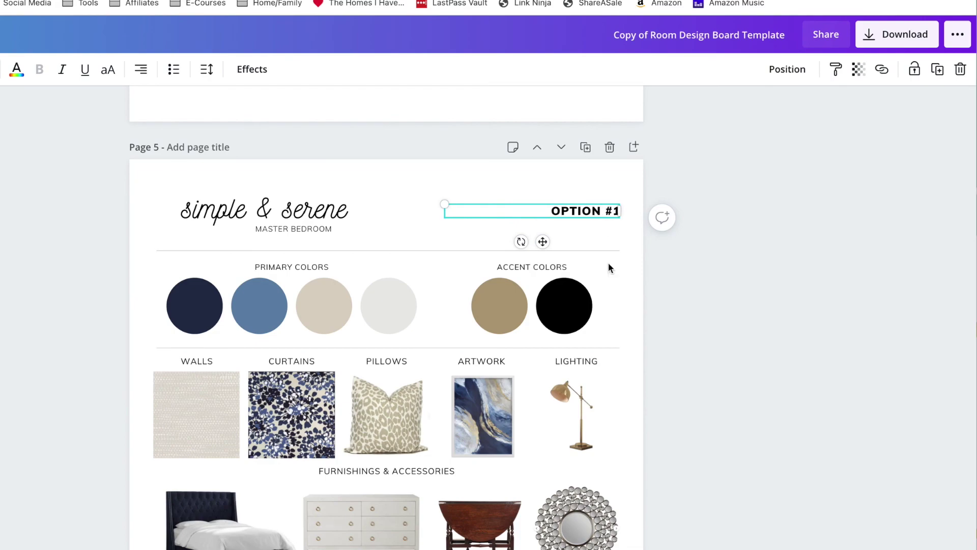
pyautogui.click(402, 347)
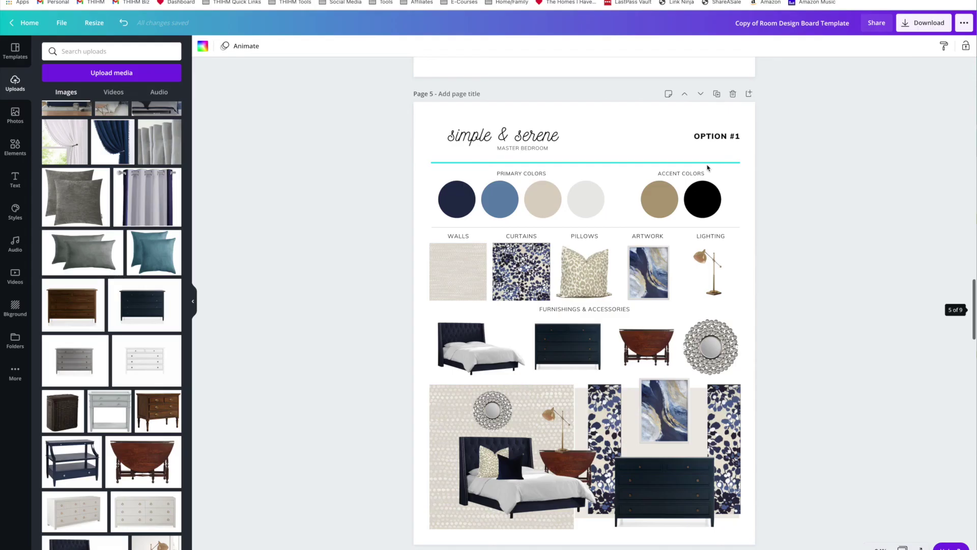
# - Review Options #1–#3 and bring up PNG download settings covering all 7 pages
pyautogui.scroll(-10, 707, 168)
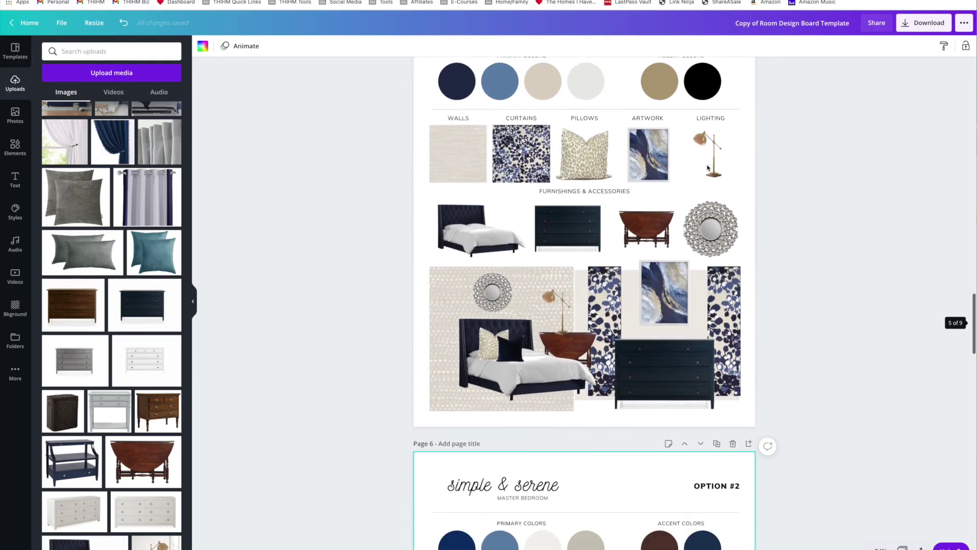
pyautogui.scroll(-1, 708, 168)
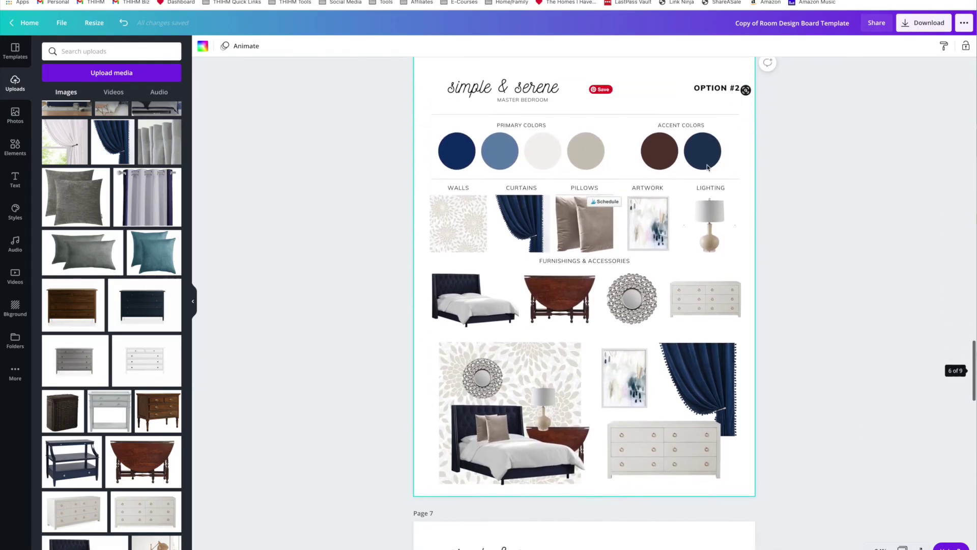
pyautogui.scroll(-3, 707, 168)
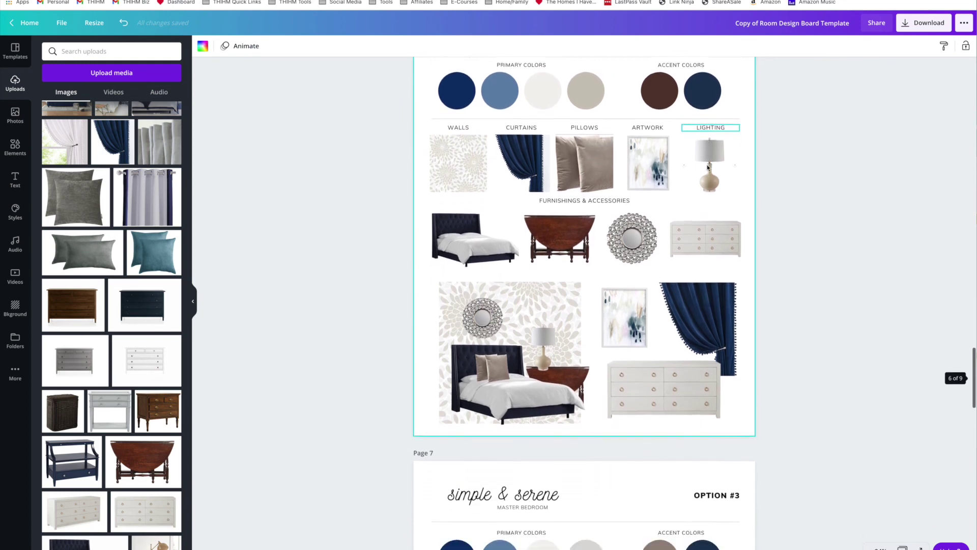
pyautogui.scroll(-4, 707, 168)
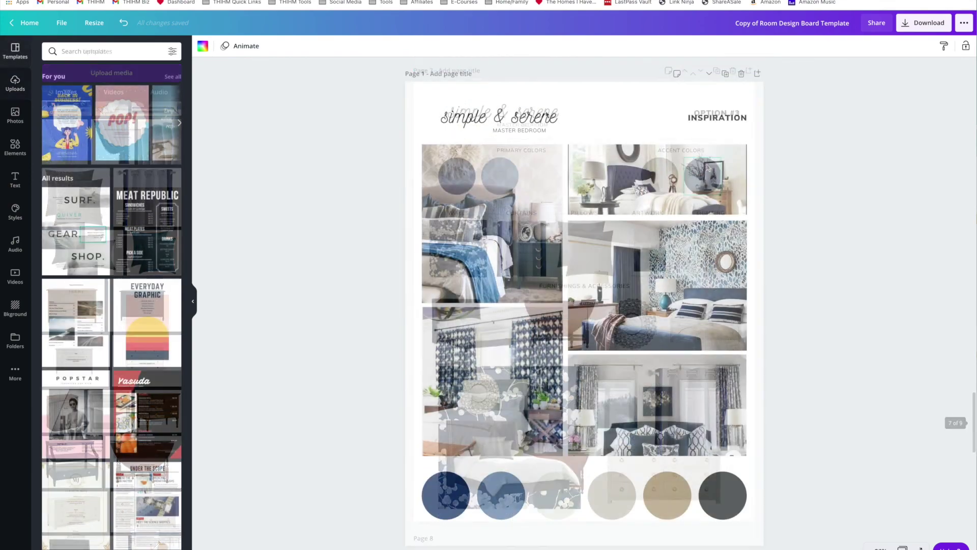
pyautogui.scroll(-8, 692, 160)
pyautogui.scroll(-10, 690, 165)
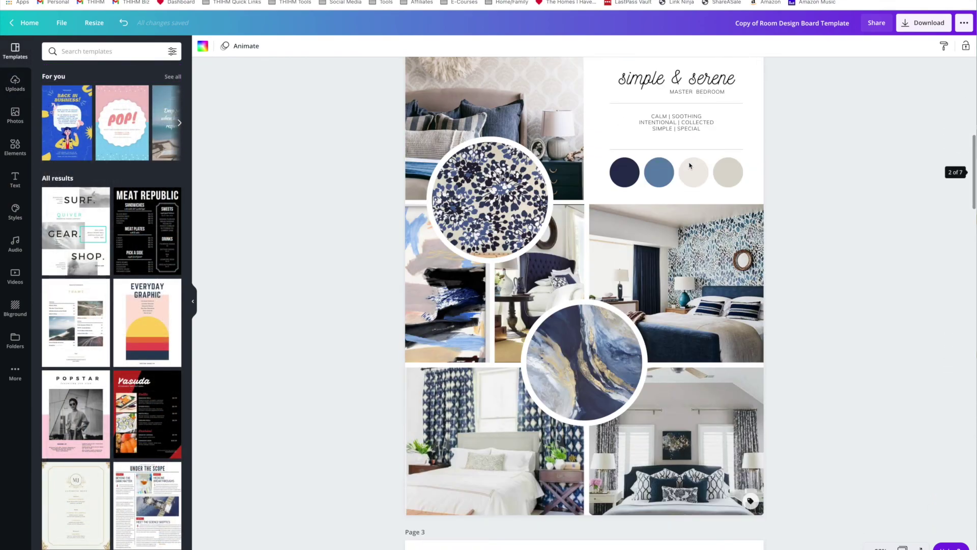
pyautogui.scroll(-10, 689, 165)
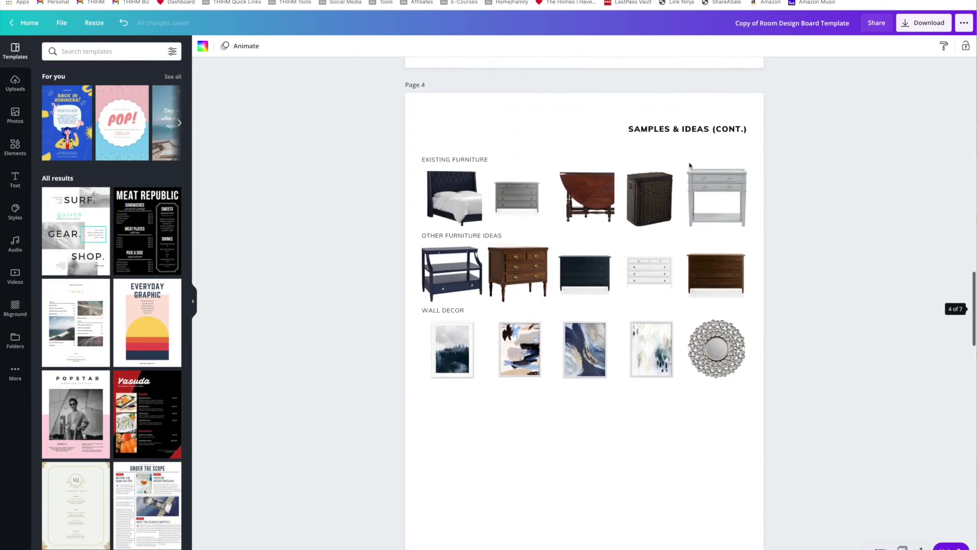
pyautogui.scroll(-8, 602, 293)
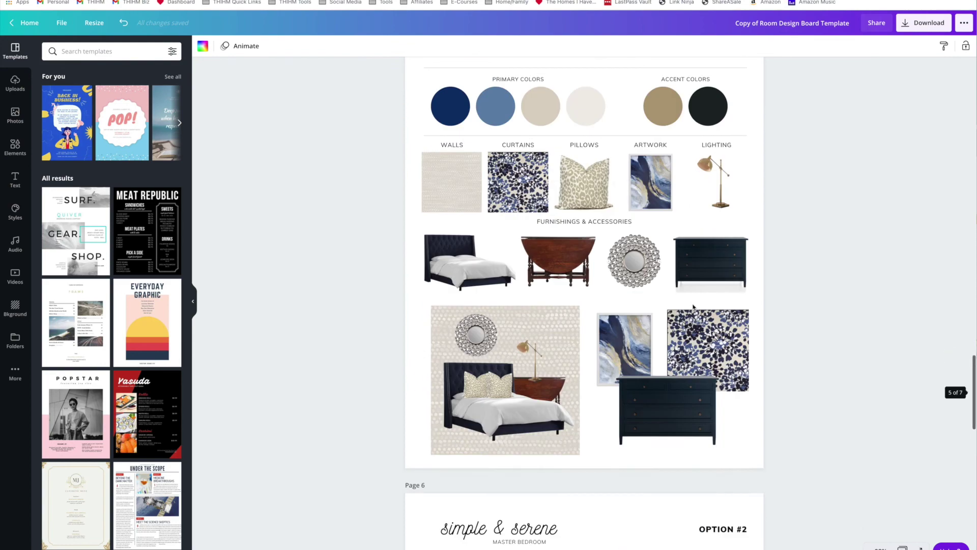
pyautogui.click(930, 25)
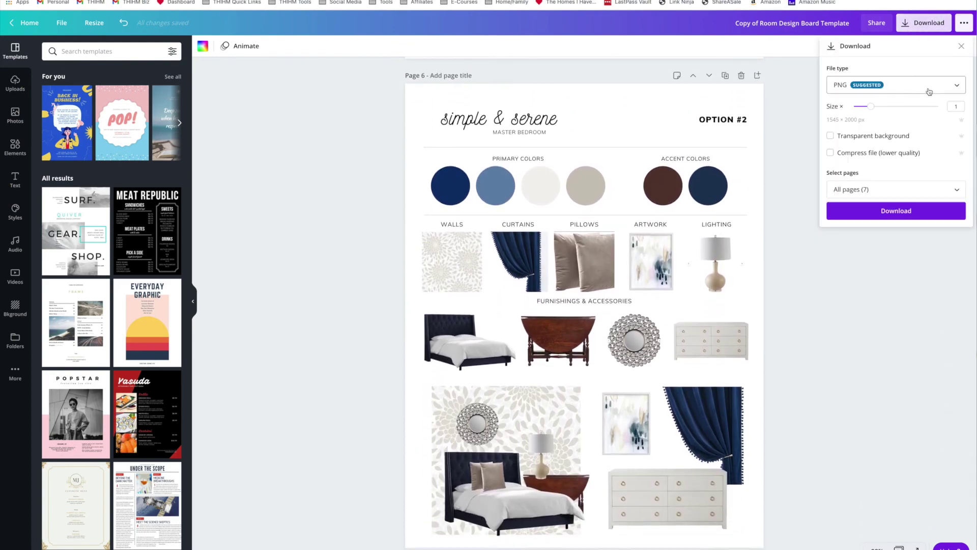